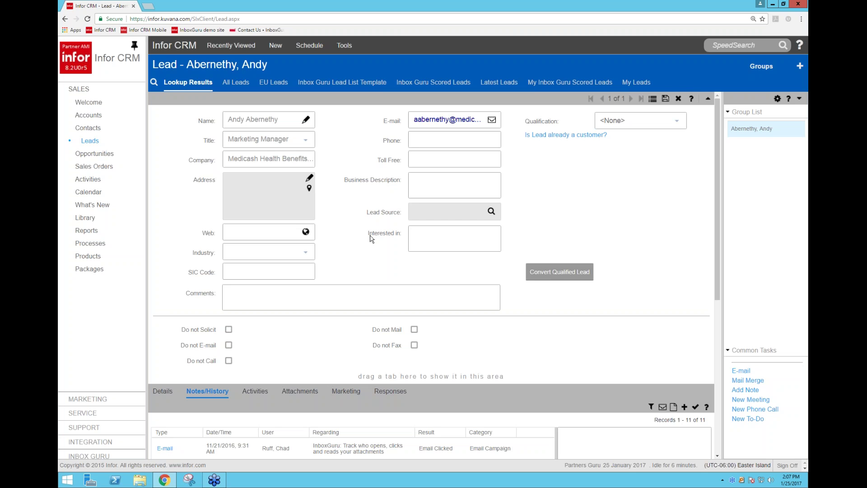
Step: Examine the lead's Notes/History and the details of its Email Clicked and Page Visit entries from 11/21/2016
{"action": "scroll", "coordinate": [367, 241], "scroll_direction": "down", "scroll_amount": 5}
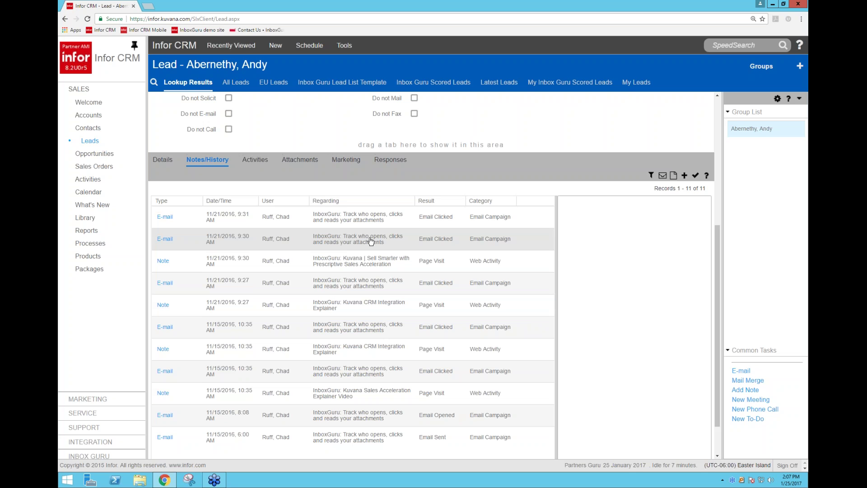
{"action": "scroll", "coordinate": [371, 240], "scroll_direction": "up", "scroll_amount": 5}
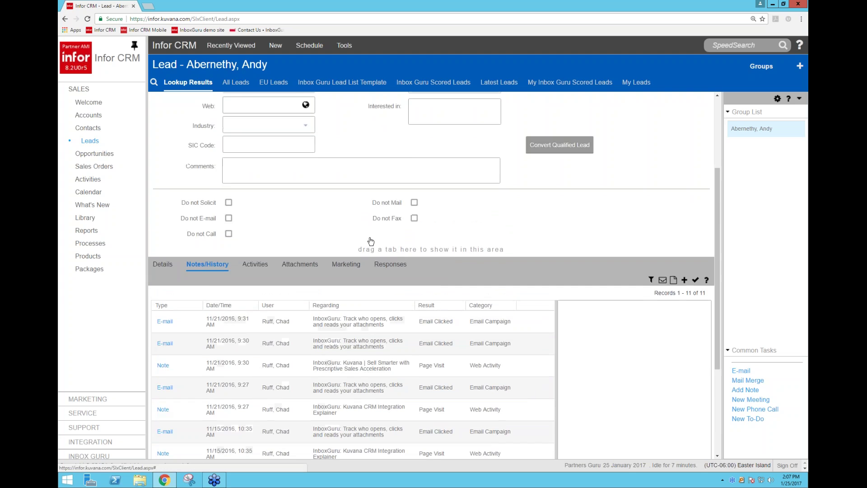
{"action": "scroll", "coordinate": [370, 241], "scroll_direction": "up", "scroll_amount": 1}
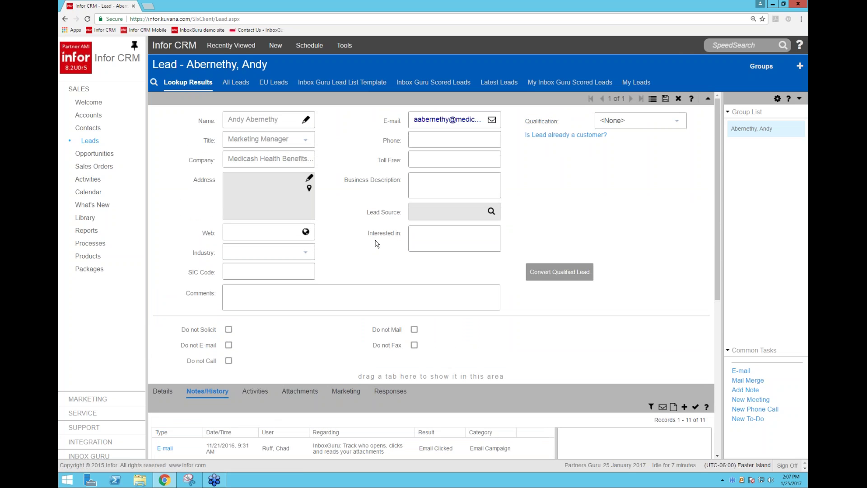
{"action": "scroll", "coordinate": [348, 207], "scroll_direction": "down", "scroll_amount": 6}
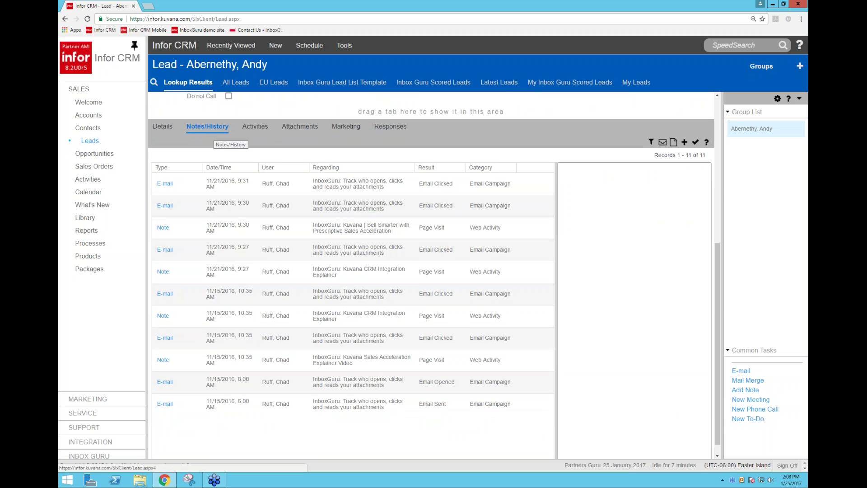
{"action": "left_click", "coordinate": [317, 191]}
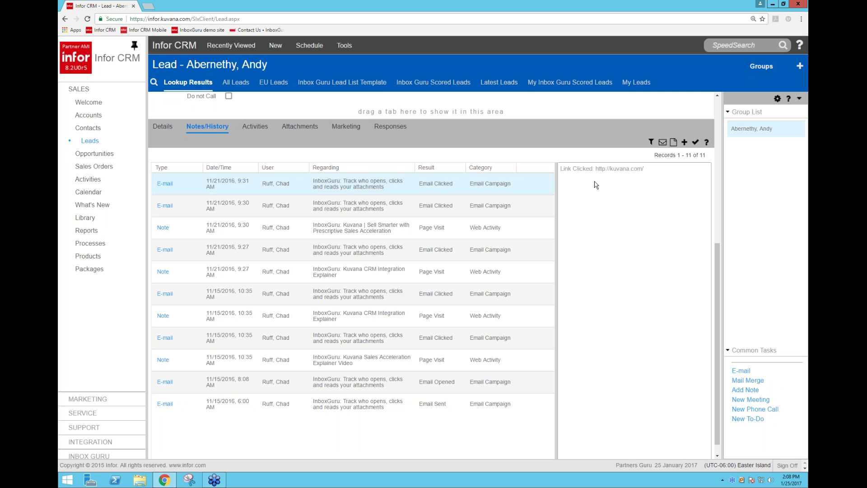
{"action": "left_click", "coordinate": [403, 232]}
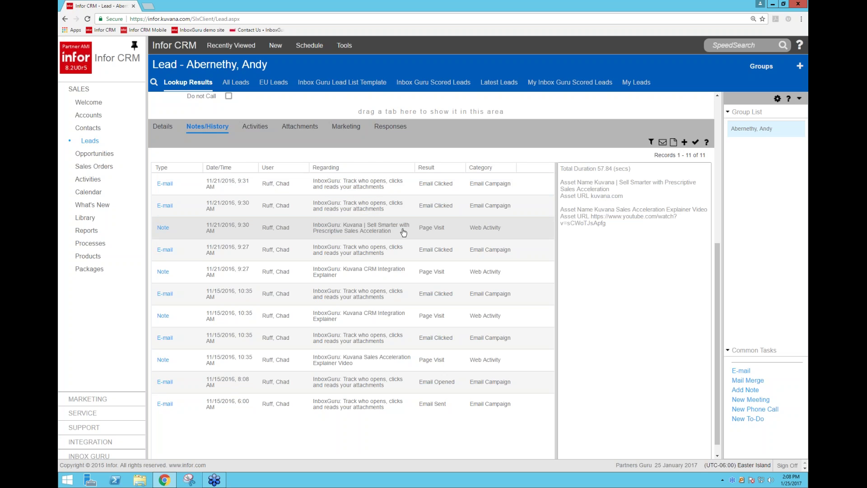
{"action": "left_click", "coordinate": [598, 171]}
{"action": "left_click_drag", "start_coordinate": [598, 171], "coordinate": [616, 172]}
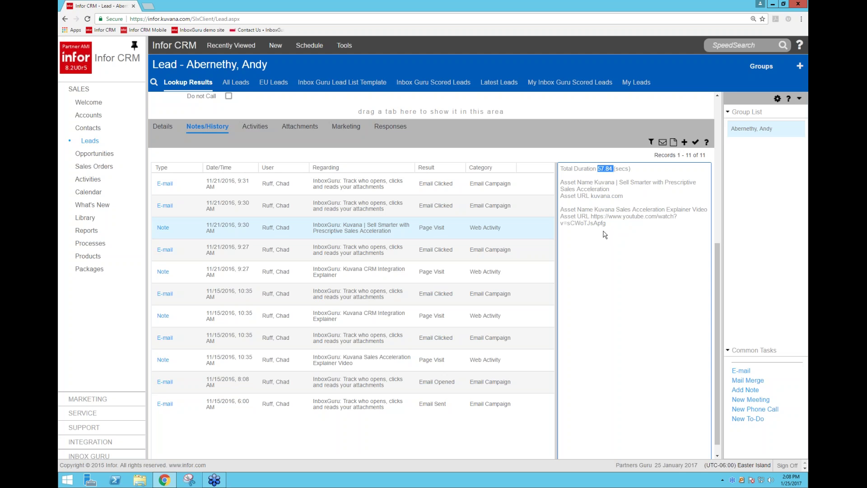
{"action": "left_click", "coordinate": [429, 258]}
{"action": "left_click", "coordinate": [420, 276]}
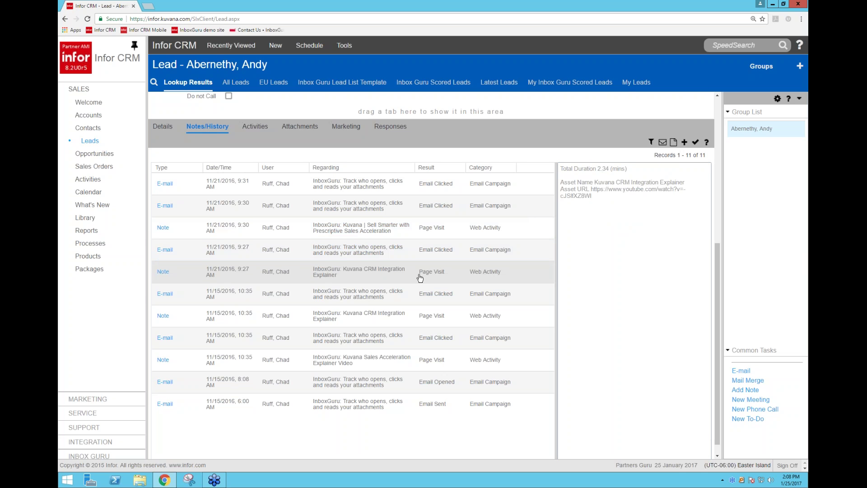
Step: Open the hosted copy of the campaign email from the URL in the Email Sent history entry of 11/15/2016
{"action": "left_click", "coordinate": [401, 399]}
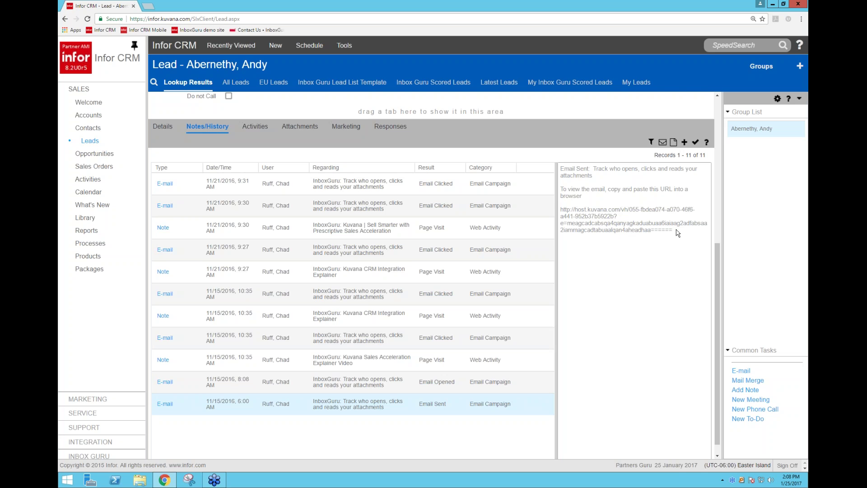
{"action": "left_click_drag", "start_coordinate": [676, 231], "coordinate": [563, 212]}
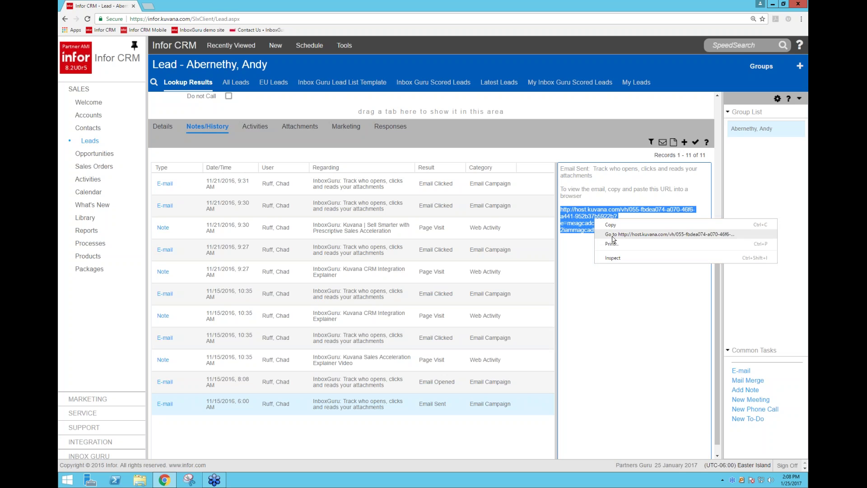
{"action": "left_click", "coordinate": [642, 234]}
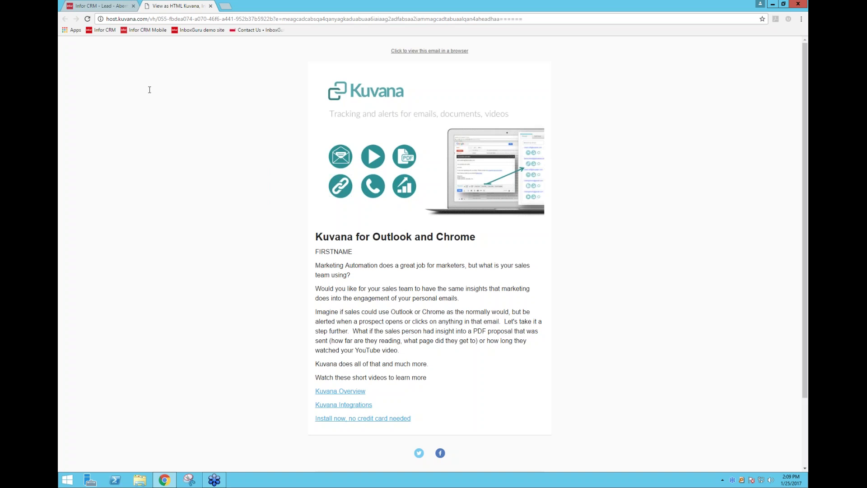
Step: Return to the lead record in Infor CRM and open the Inbox Guru Web Dashboard
{"action": "left_click", "coordinate": [99, 6]}
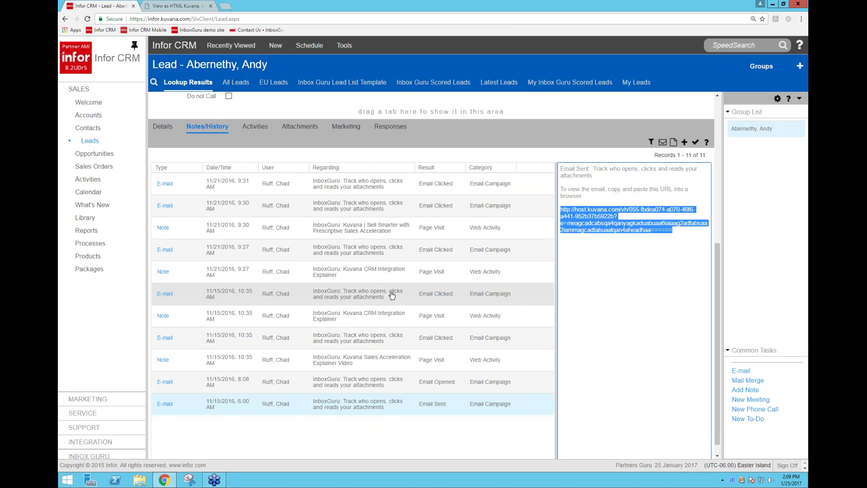
{"action": "scroll", "coordinate": [391, 295], "scroll_direction": "up", "scroll_amount": 2}
{"action": "scroll", "coordinate": [391, 295], "scroll_direction": "up", "scroll_amount": 7}
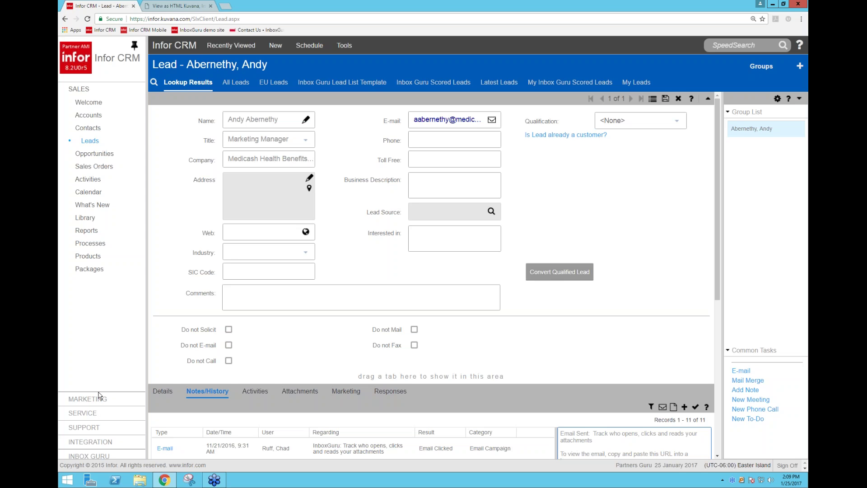
{"action": "left_click", "coordinate": [109, 455]}
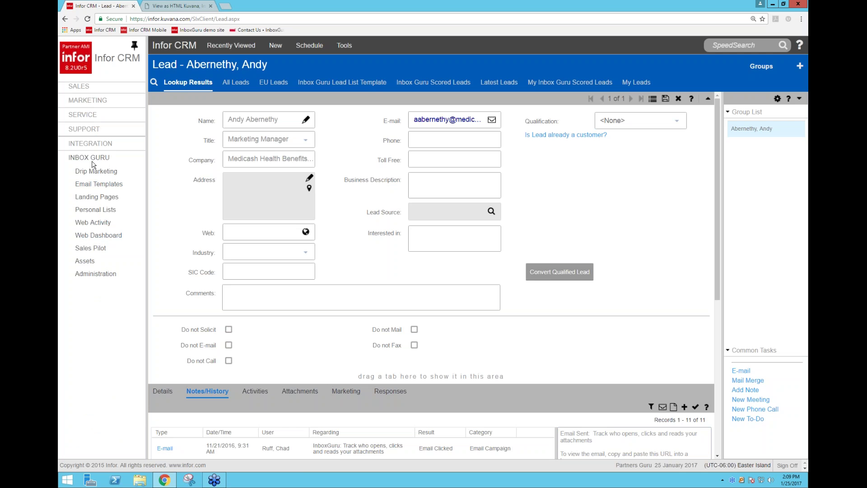
{"action": "left_click", "coordinate": [92, 223]}
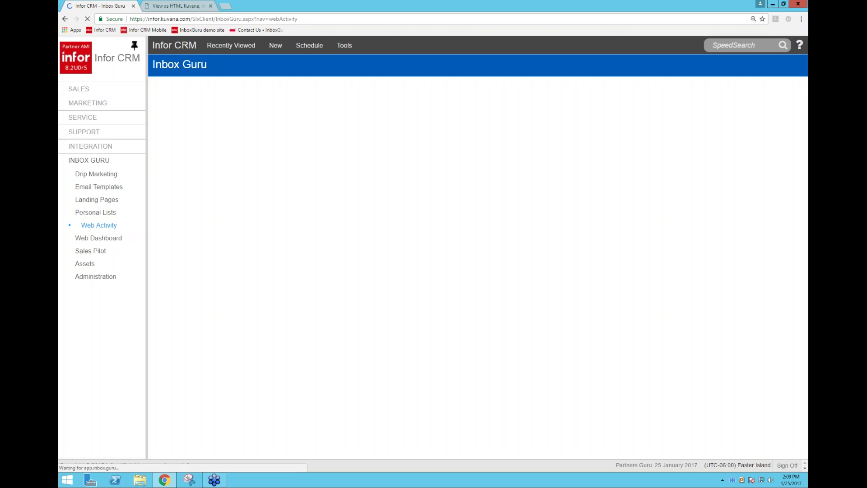
{"action": "left_click", "coordinate": [93, 238]}
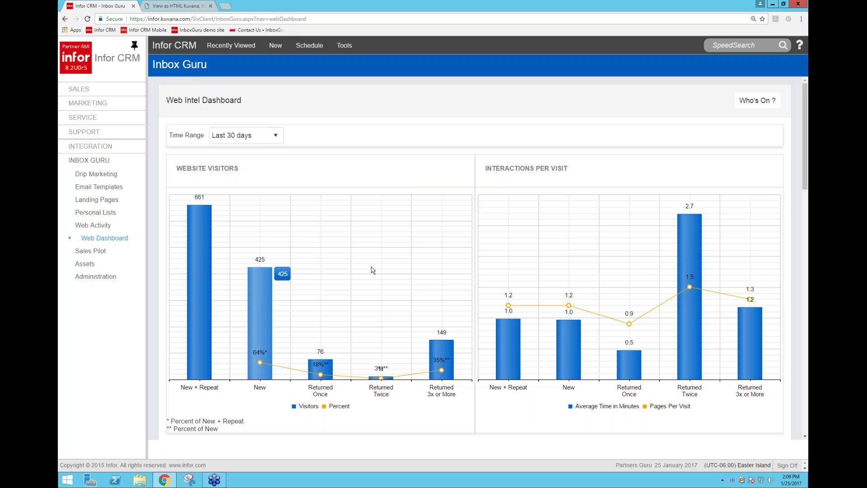
Step: Examine the dashboard's charts on visitors, interactions, conversion rates, bounce rate, traffic sources, and entry and exit pages
{"action": "scroll", "coordinate": [373, 271], "scroll_direction": "down", "scroll_amount": 1}
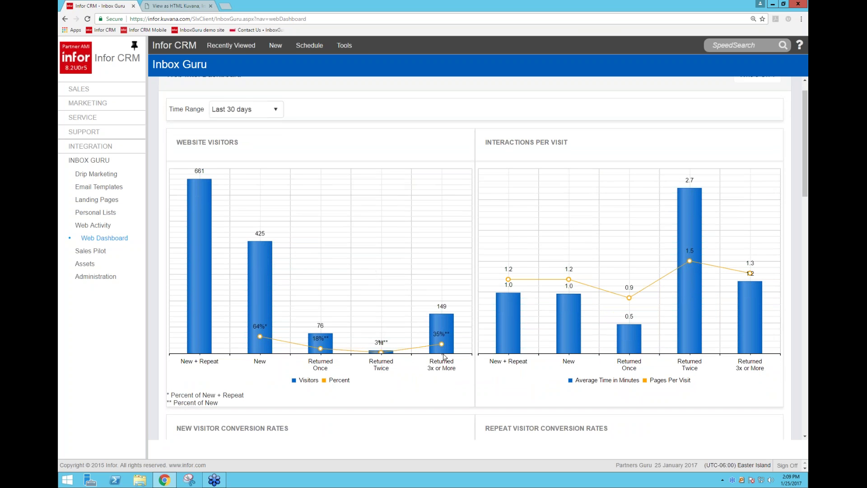
{"action": "mouse_move", "coordinate": [437, 357]}
{"action": "scroll", "coordinate": [436, 356], "scroll_direction": "down", "scroll_amount": 2}
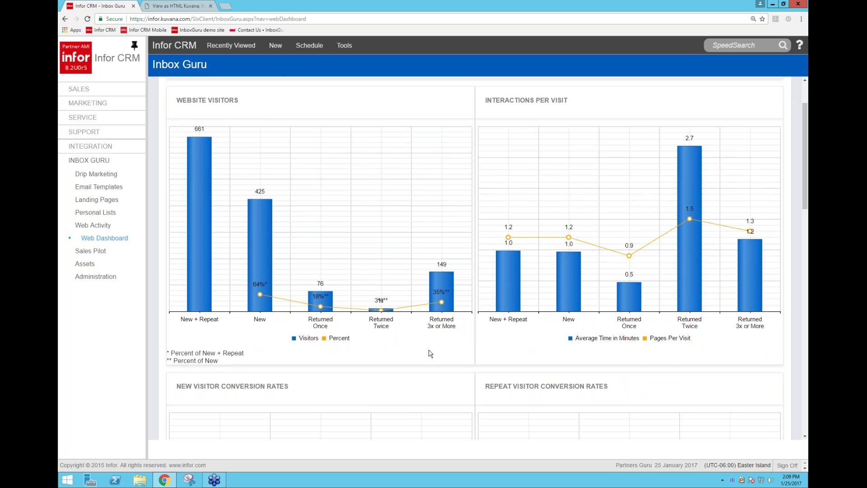
{"action": "scroll", "coordinate": [431, 354], "scroll_direction": "down", "scroll_amount": 5}
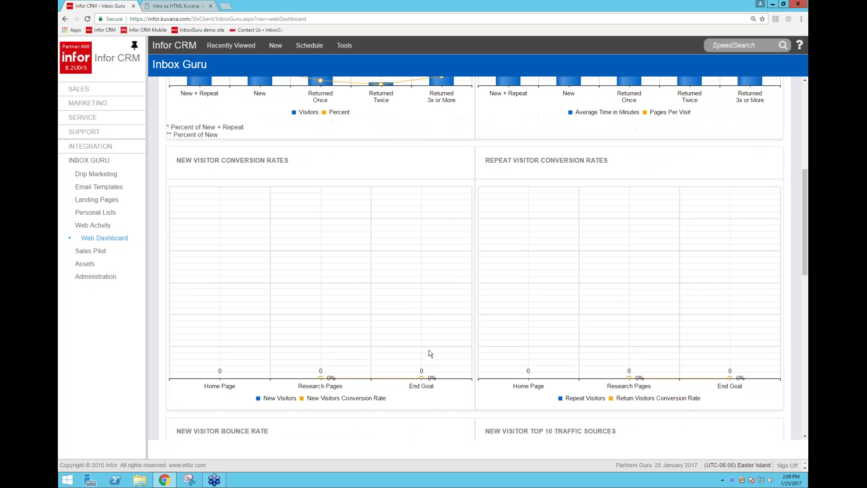
{"action": "scroll", "coordinate": [431, 353], "scroll_direction": "down", "scroll_amount": 6}
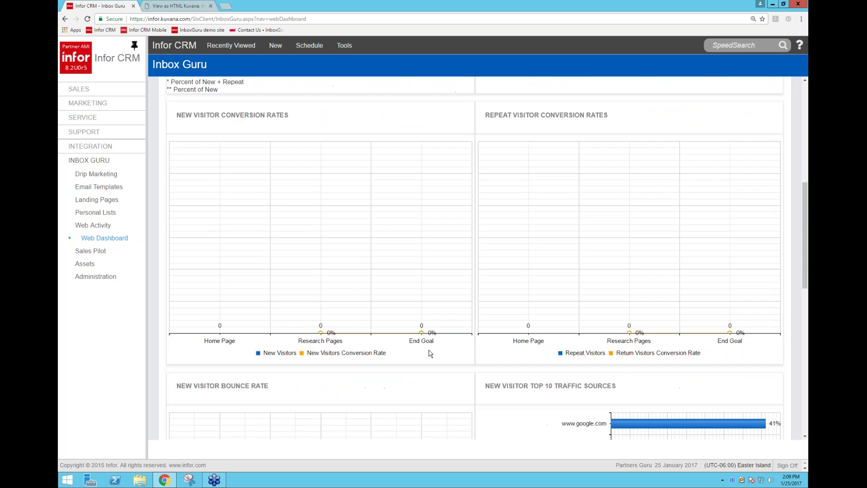
{"action": "scroll", "coordinate": [430, 354], "scroll_direction": "down", "scroll_amount": 1}
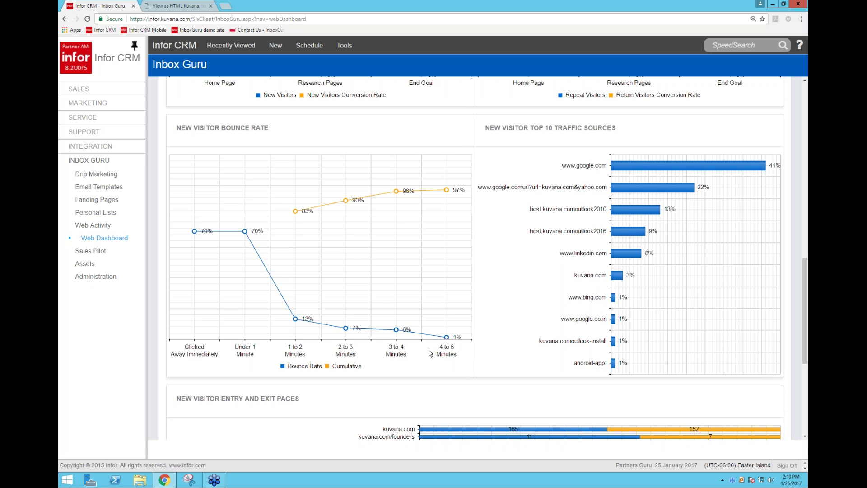
{"action": "mouse_move", "coordinate": [390, 324]}
{"action": "scroll", "coordinate": [395, 377], "scroll_direction": "down", "scroll_amount": 3}
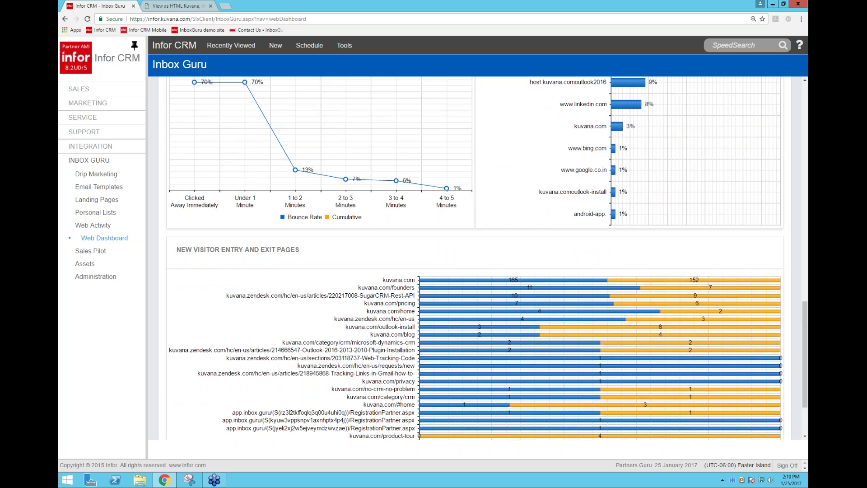
{"action": "scroll", "coordinate": [474, 257], "scroll_direction": "down", "scroll_amount": 2}
{"action": "scroll", "coordinate": [474, 257], "scroll_direction": "up", "scroll_amount": 8}
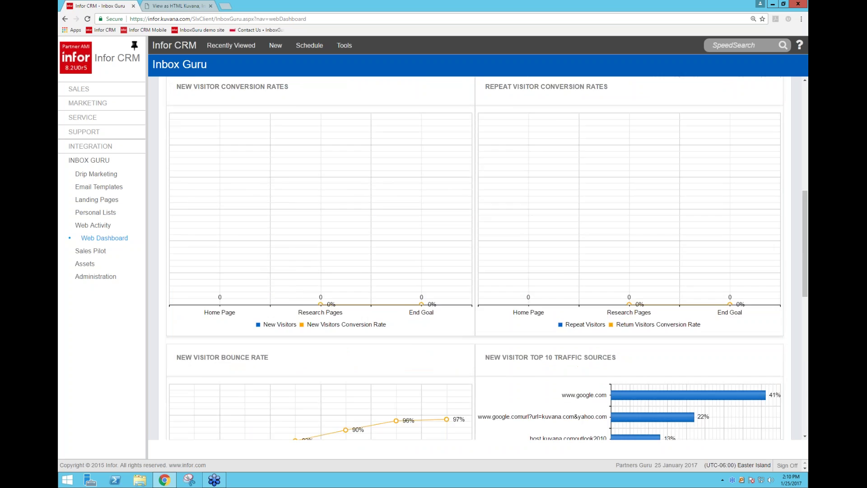
{"action": "scroll", "coordinate": [474, 257], "scroll_direction": "up", "scroll_amount": 6}
{"action": "mouse_move", "coordinate": [216, 212]}
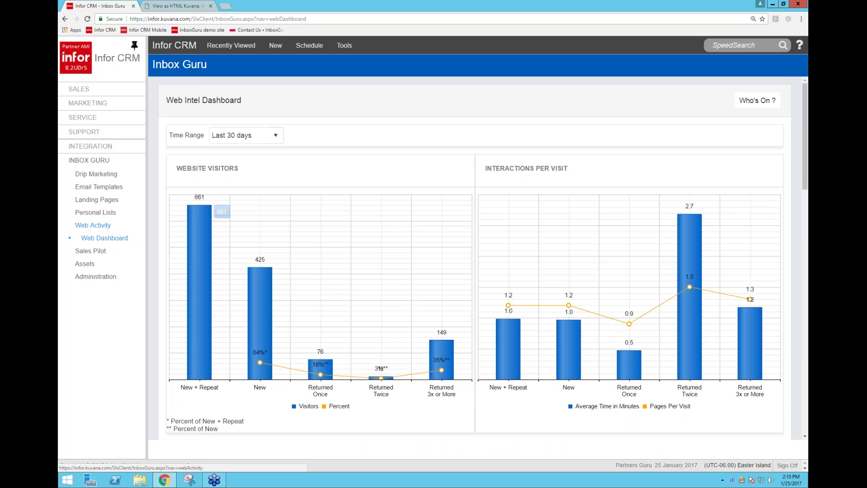
Step: Open the Inbox Guru Web Activity page and review the recent website sessions of leads
{"action": "left_click", "coordinate": [96, 225]}
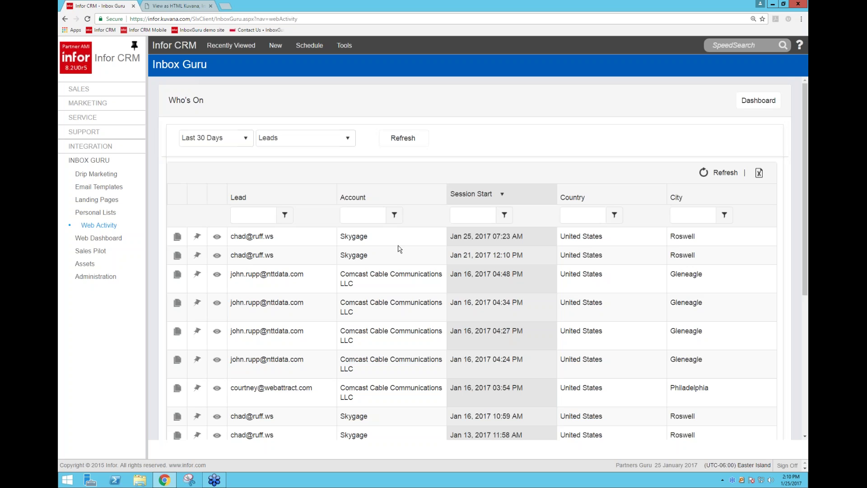
{"action": "scroll", "coordinate": [399, 249], "scroll_direction": "down", "scroll_amount": 3}
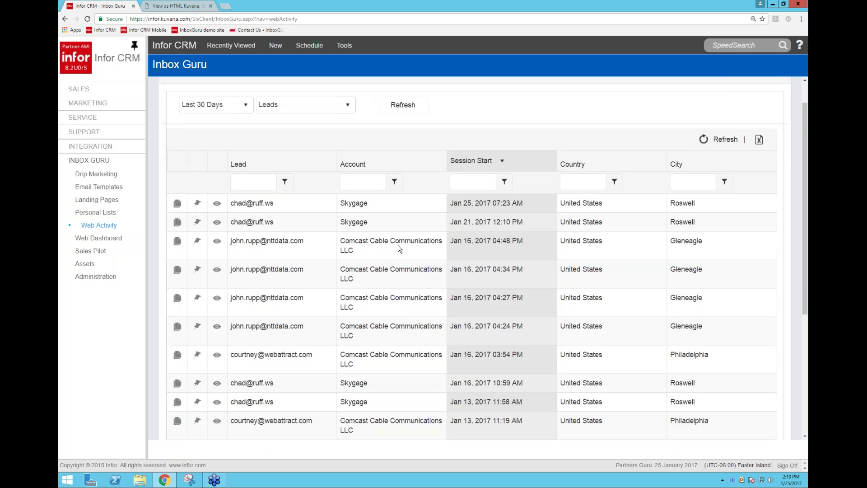
{"action": "scroll", "coordinate": [336, 277], "scroll_direction": "up", "scroll_amount": 3}
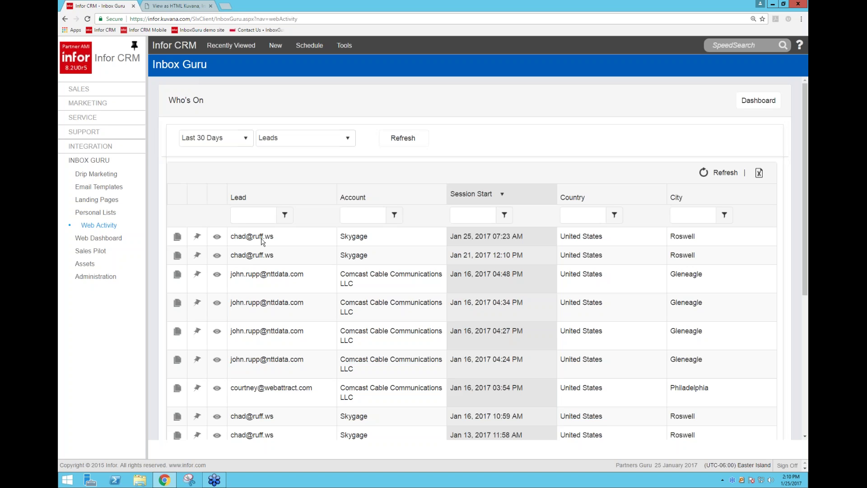
Step: Return to the sales Leads record and open the Inbox Guru Personal Lists
{"action": "left_click", "coordinate": [91, 92]}
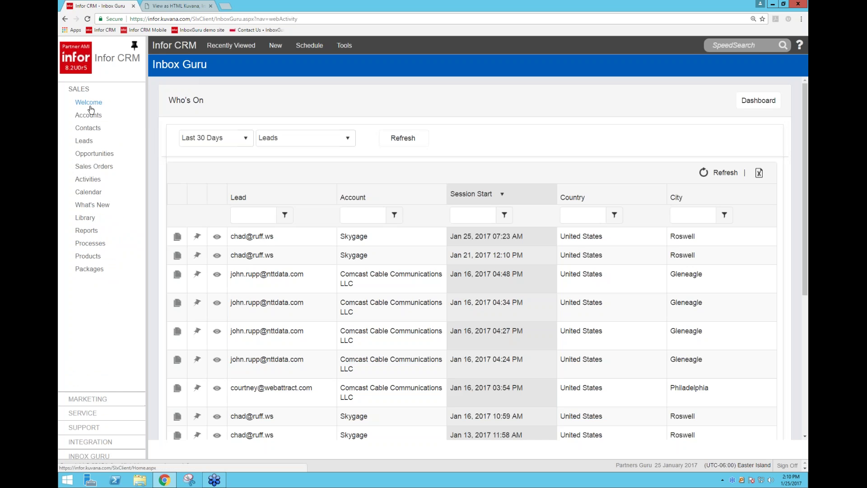
{"action": "left_click", "coordinate": [86, 144]}
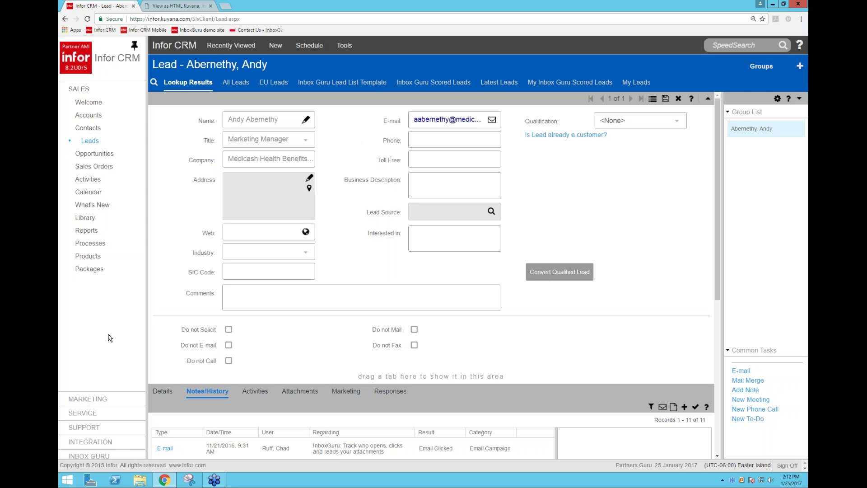
{"action": "left_click", "coordinate": [113, 455]}
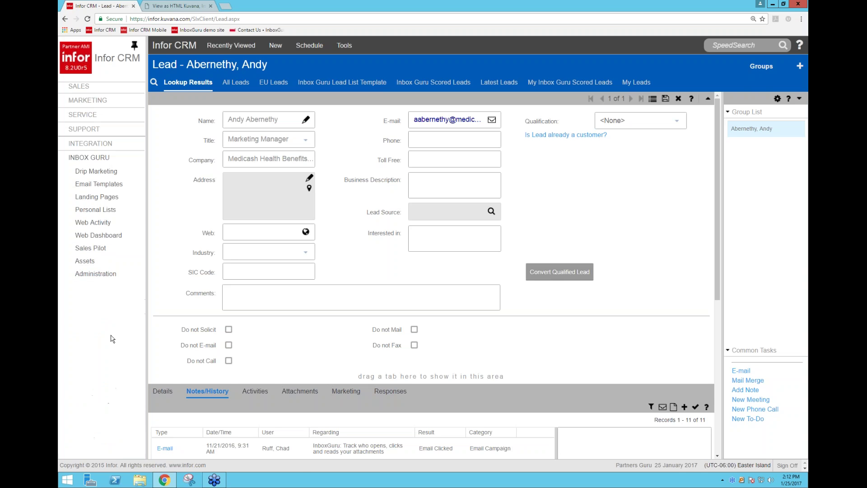
{"action": "left_click", "coordinate": [105, 211]}
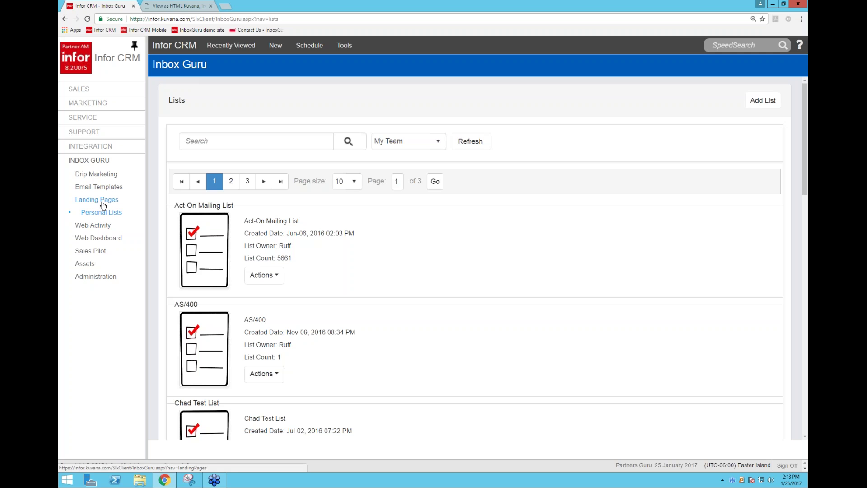
Step: Open the drip campaign "_Partner Demo - EU Mailing List" for editing and show the interval settings between its two emails
{"action": "left_click", "coordinate": [102, 176]}
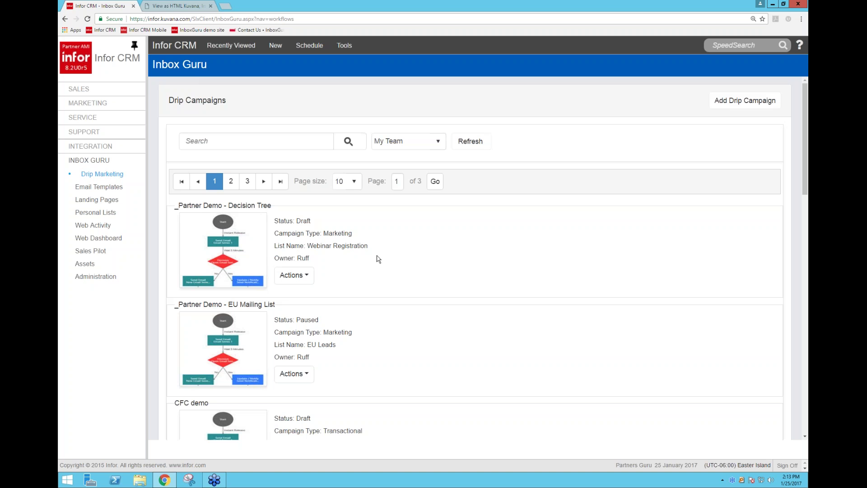
{"action": "left_click", "coordinate": [298, 377]}
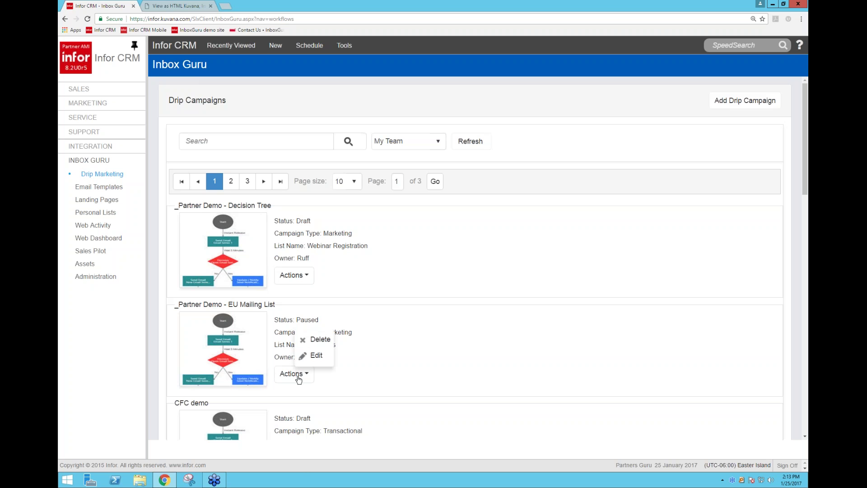
{"action": "left_click", "coordinate": [315, 355]}
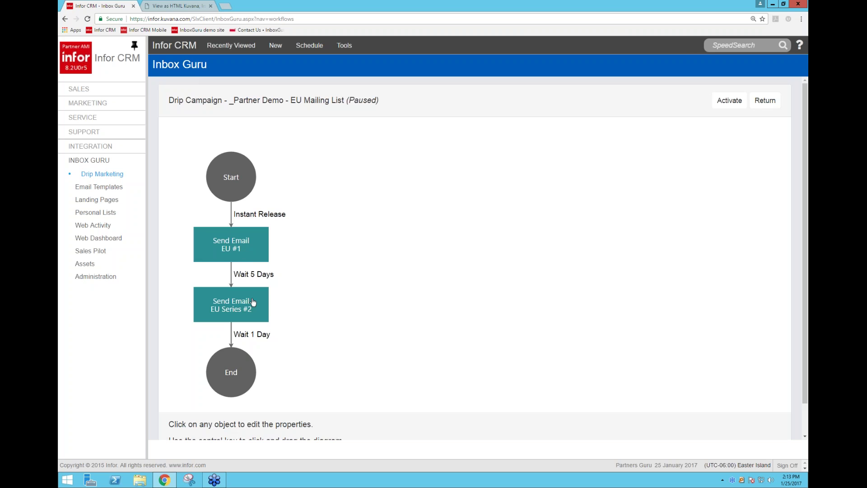
{"action": "left_click", "coordinate": [234, 278]}
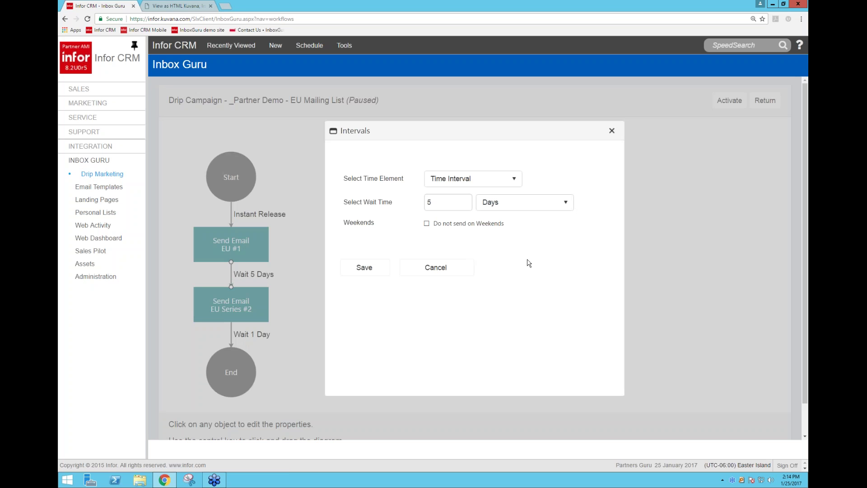
Step: Cancel the interval settings and open the content of the campaign's first email, EU #1, for editing
{"action": "left_click", "coordinate": [436, 267]}
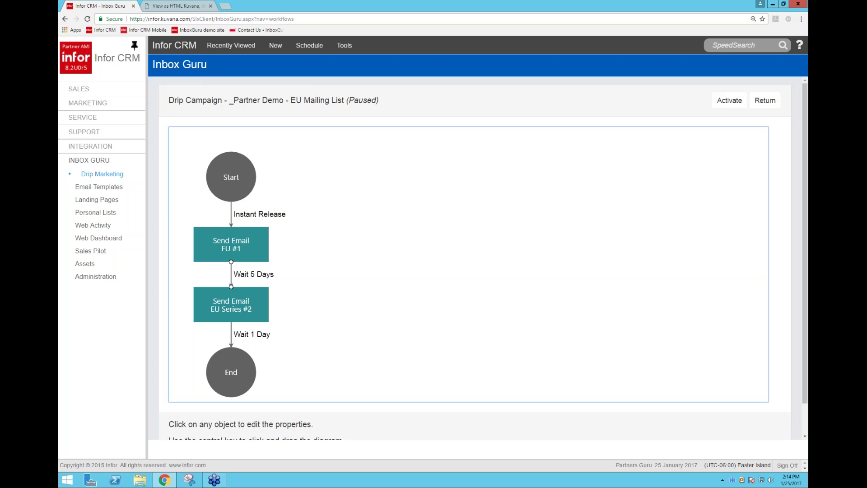
{"action": "left_click", "coordinate": [237, 245]}
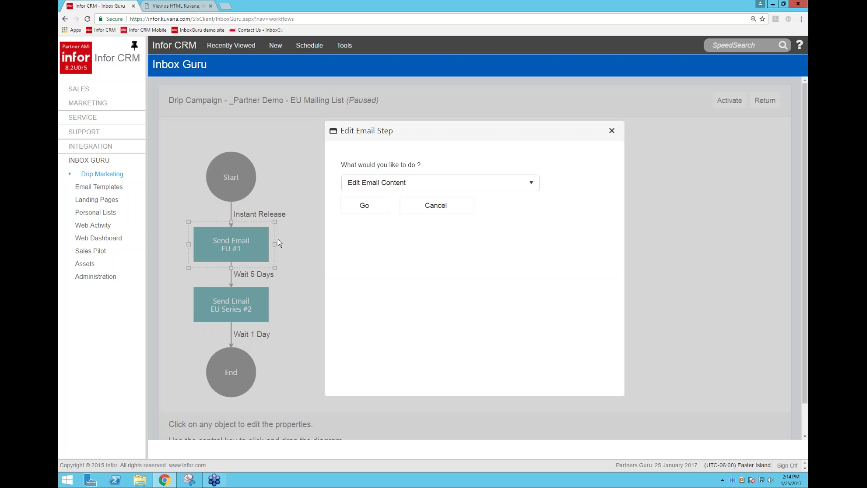
{"action": "left_click", "coordinate": [364, 206]}
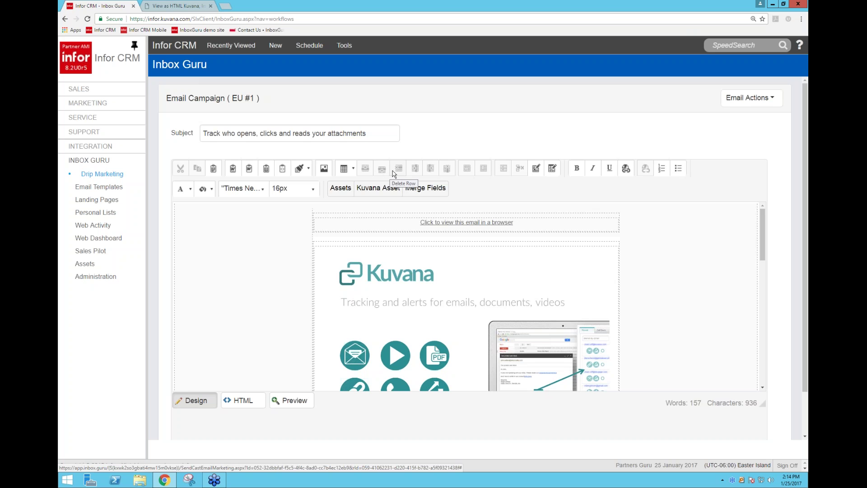
Step: Review the EU #1 email's available actions, including the options for importing HTML files, Mailchimp templates and saved templates
{"action": "left_click", "coordinate": [744, 100]}
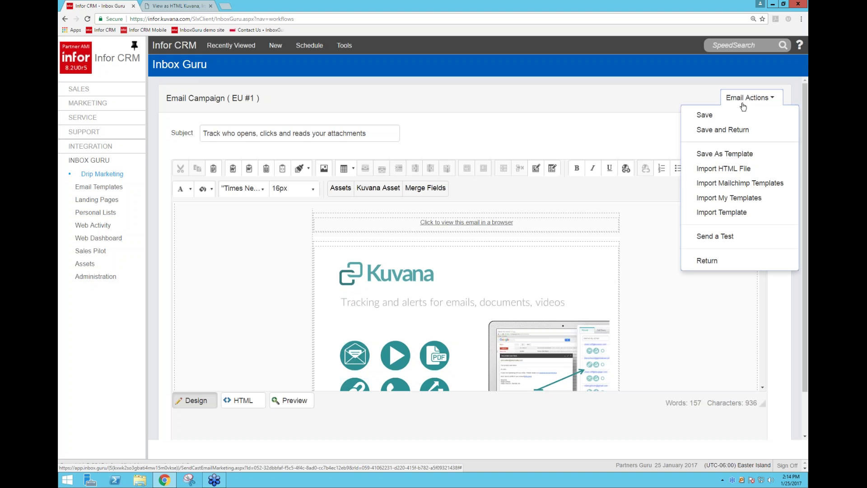
{"action": "left_click", "coordinate": [732, 184]}
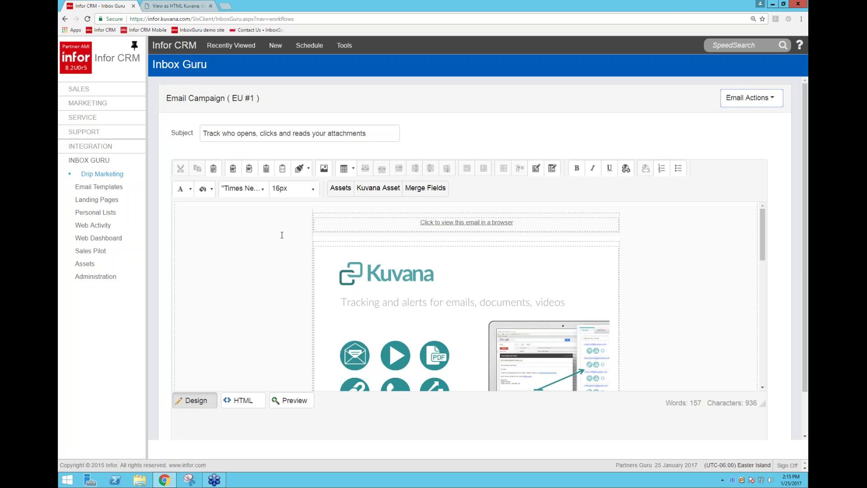
{"action": "left_click", "coordinate": [761, 98]}
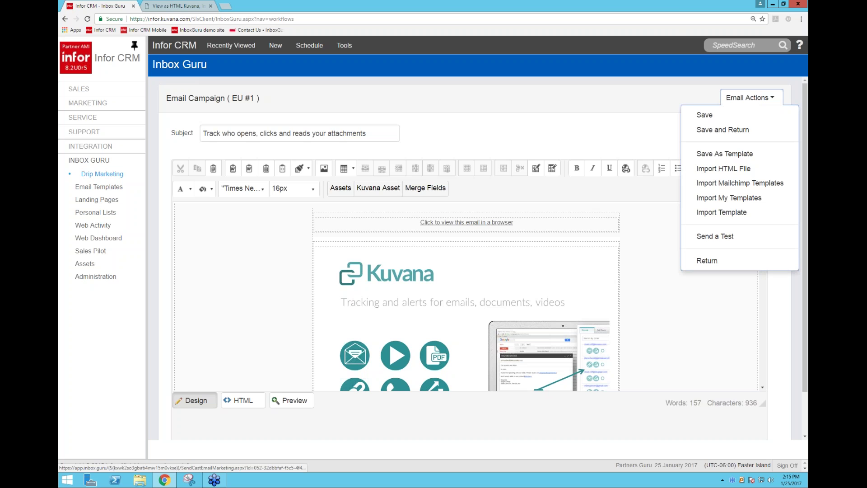
{"action": "left_click", "coordinate": [743, 170]}
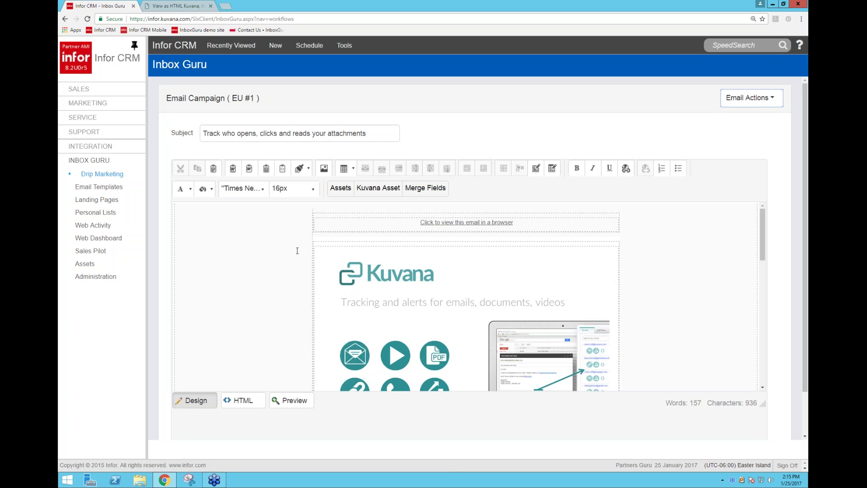
{"action": "scroll", "coordinate": [298, 250], "scroll_direction": "down", "scroll_amount": 2}
{"action": "scroll", "coordinate": [298, 250], "scroll_direction": "up", "scroll_amount": 2}
Step: Look through the lead and common merge fields available for the EU #1 email, and close the list without inserting one
{"action": "left_click", "coordinate": [431, 194]}
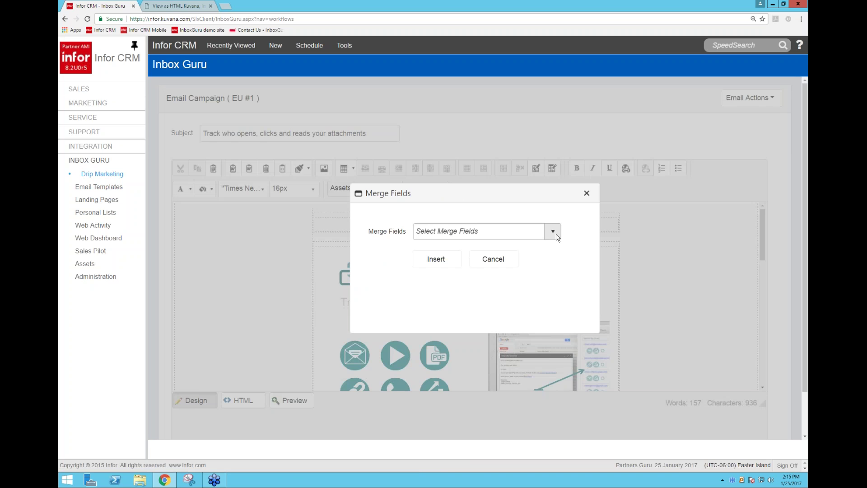
{"action": "left_click", "coordinate": [553, 232]}
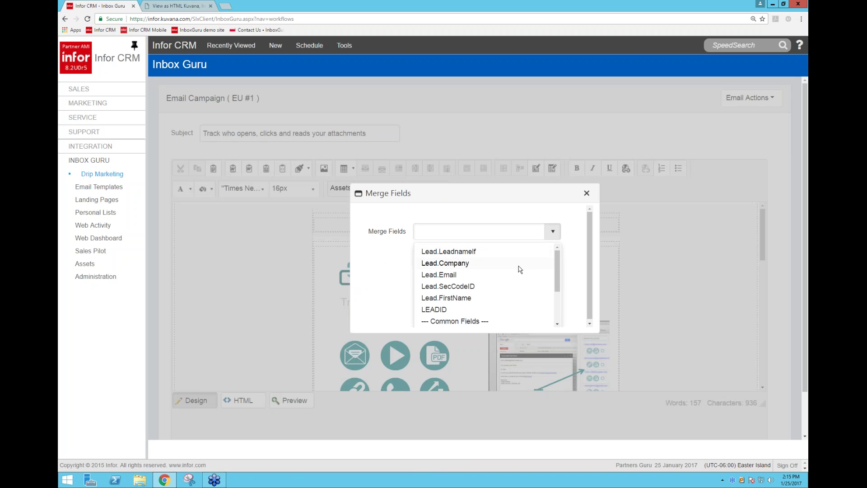
{"action": "scroll", "coordinate": [513, 273], "scroll_direction": "down", "scroll_amount": 1}
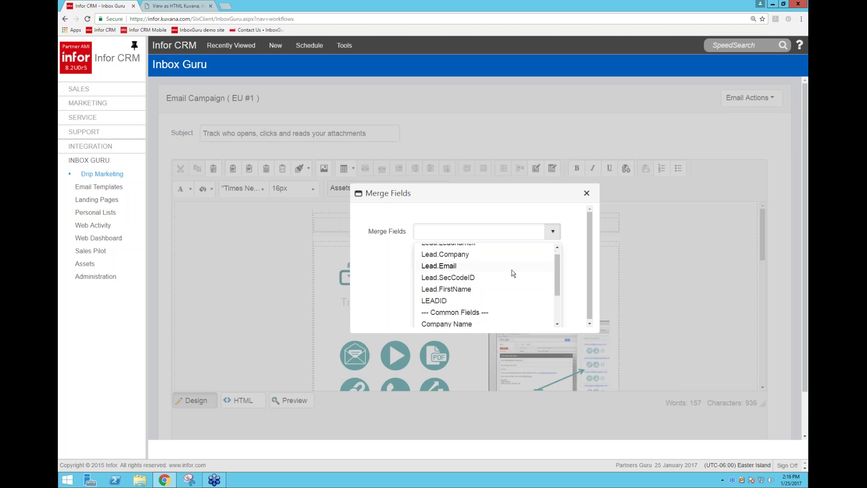
{"action": "scroll", "coordinate": [513, 273], "scroll_direction": "down", "scroll_amount": 5}
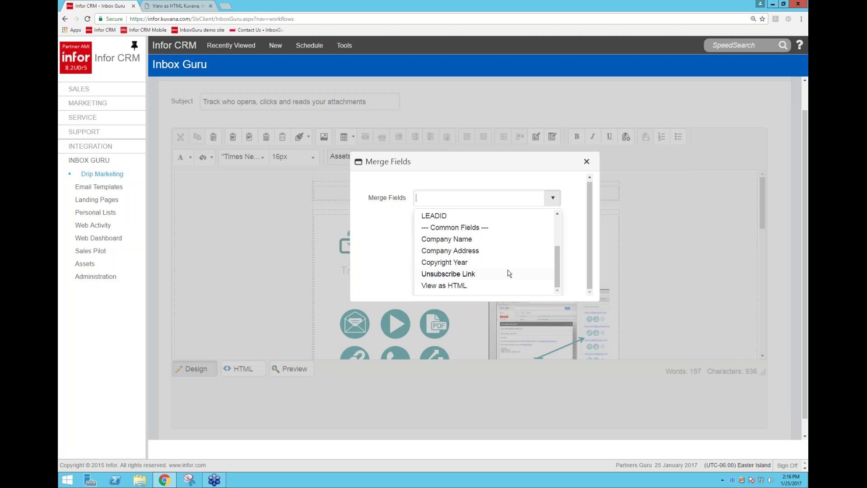
{"action": "scroll", "coordinate": [508, 273], "scroll_direction": "down", "scroll_amount": 1}
{"action": "scroll", "coordinate": [508, 273], "scroll_direction": "up", "scroll_amount": 2}
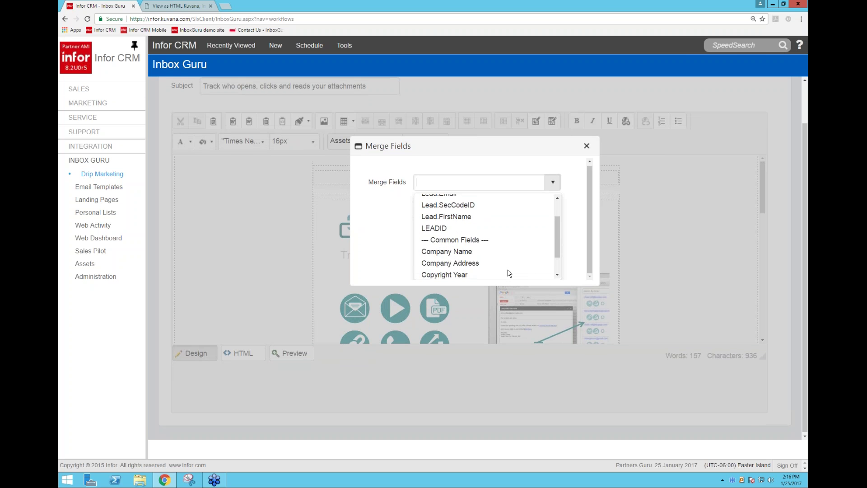
{"action": "scroll", "coordinate": [507, 273], "scroll_direction": "up", "scroll_amount": 3}
{"action": "left_click", "coordinate": [586, 177]}
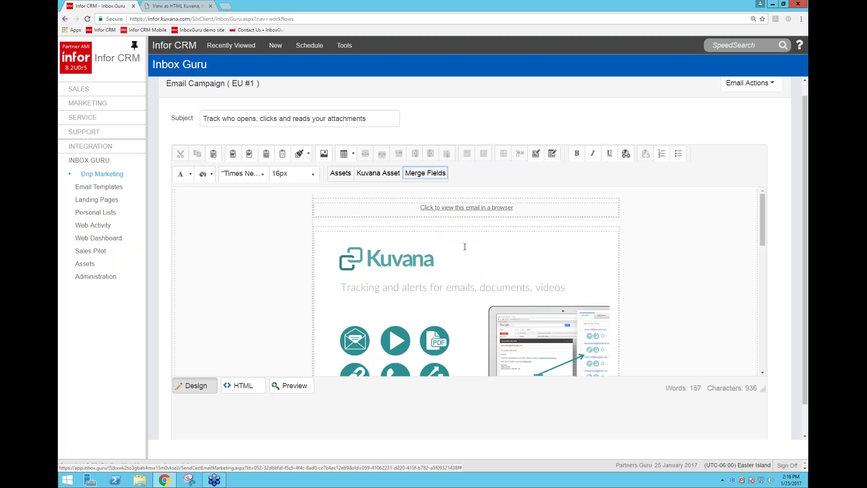
Step: Examine the body of the EU #1 email, including the lead first-name merge field under the "Kuvana for Outlook and Chrome" heading
{"action": "left_click", "coordinate": [441, 179]}
{"action": "scroll", "coordinate": [466, 281], "scroll_direction": "down", "scroll_amount": 3}
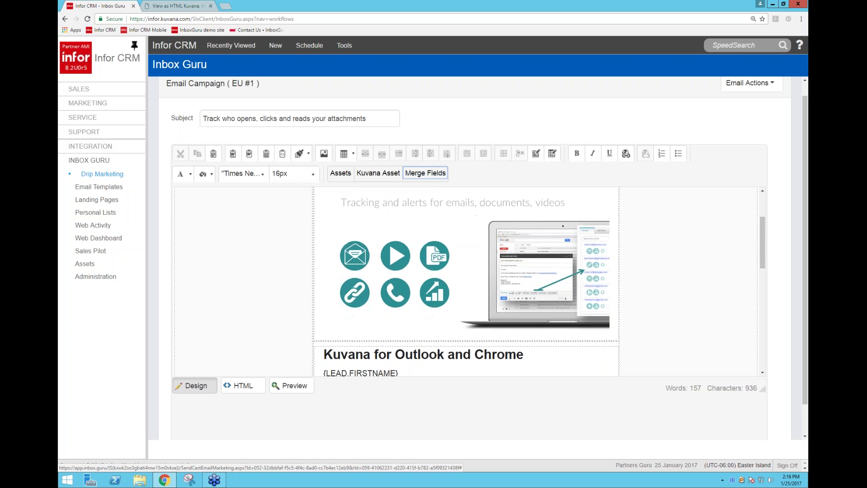
{"action": "scroll", "coordinate": [465, 281], "scroll_direction": "down", "scroll_amount": 2}
{"action": "scroll", "coordinate": [465, 281], "scroll_direction": "down", "scroll_amount": 2}
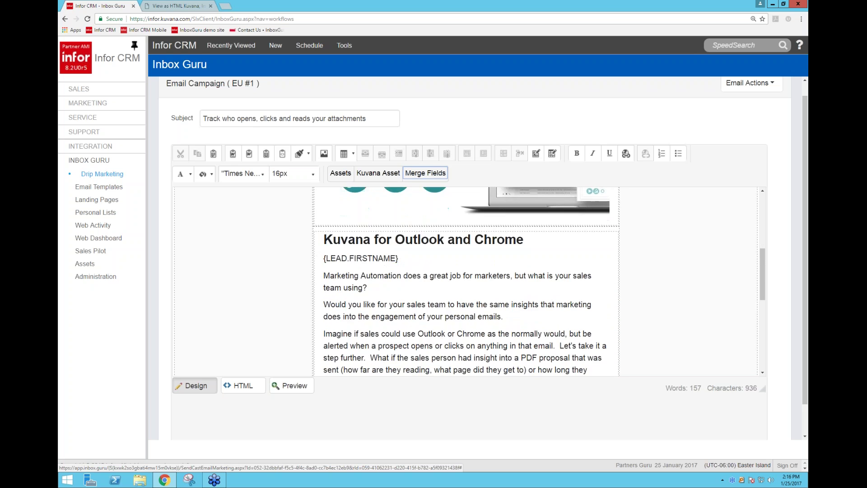
{"action": "scroll", "coordinate": [466, 281], "scroll_direction": "up", "scroll_amount": 8}
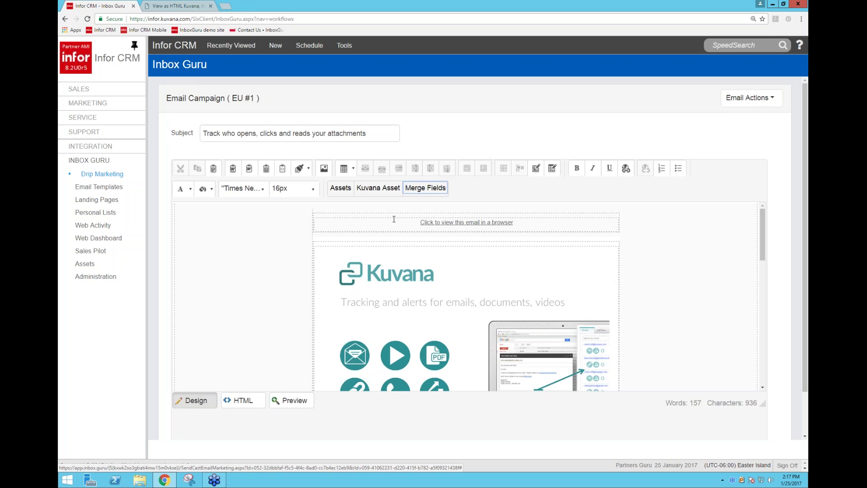
{"action": "scroll", "coordinate": [394, 219], "scroll_direction": "down", "scroll_amount": 5}
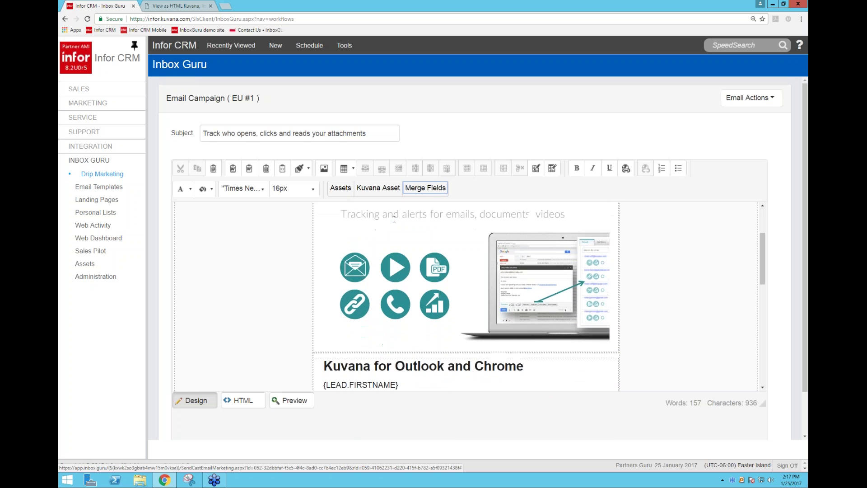
{"action": "scroll", "coordinate": [394, 219], "scroll_direction": "down", "scroll_amount": 1}
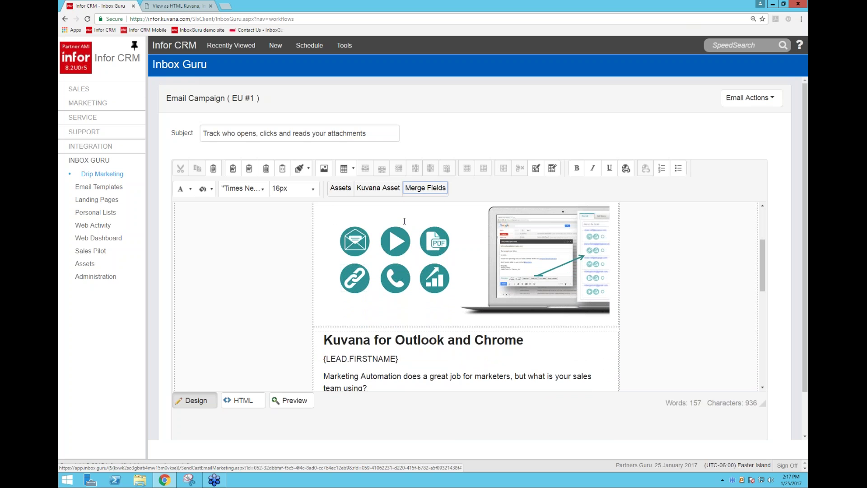
Step: View the test email settings for EU #1, including the recipient and test merge fields, and cancel without sending
{"action": "left_click", "coordinate": [743, 98]}
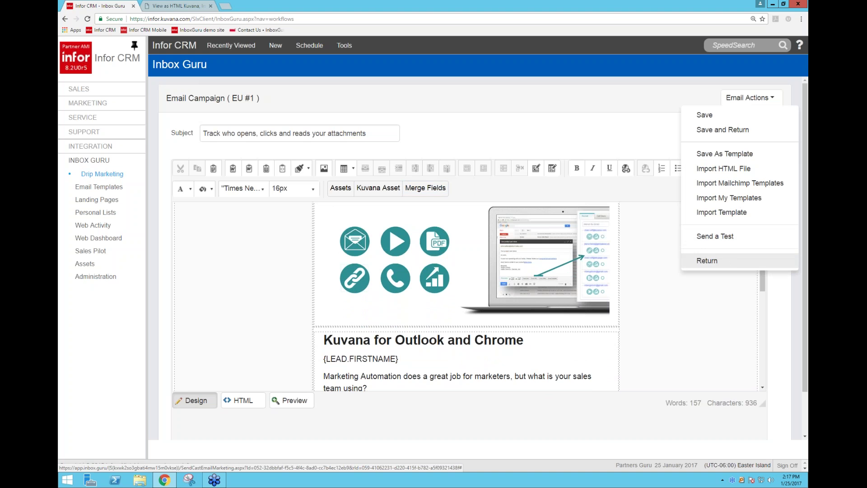
{"action": "left_click", "coordinate": [728, 236]}
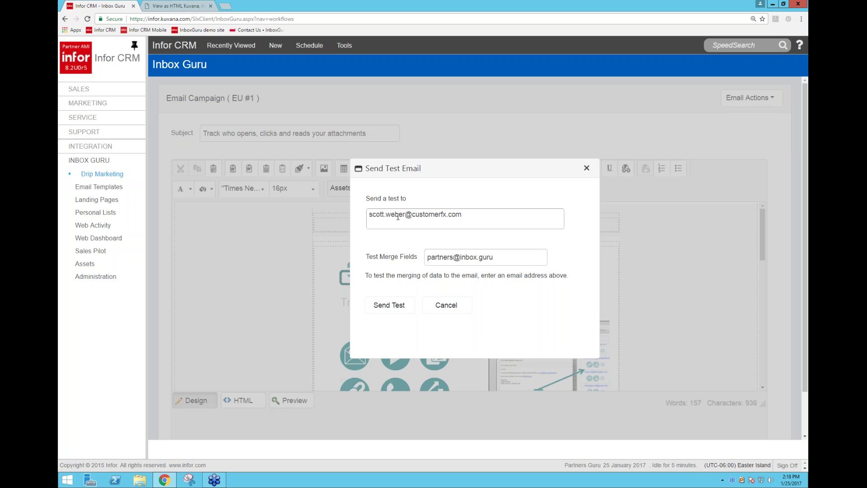
{"action": "left_click", "coordinate": [447, 305]}
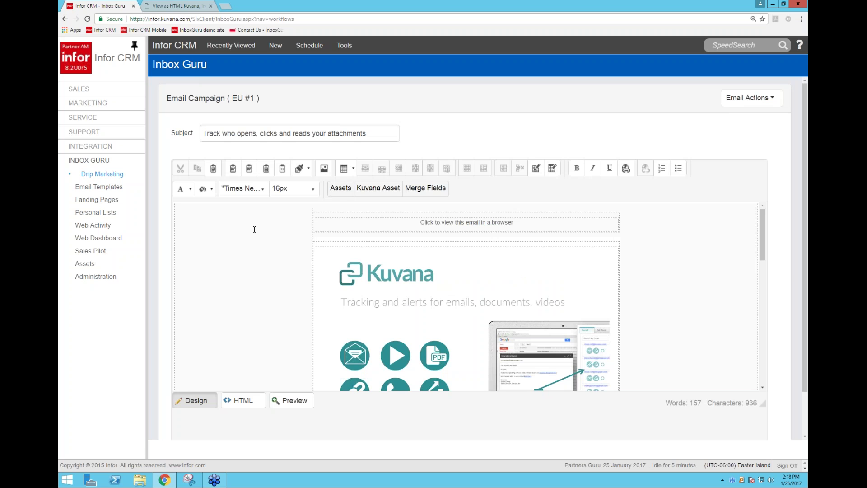
Step: Return from the email to the drip campaign list and open the campaign "_Partner Demo - Decision Tree" for editing
{"action": "left_click", "coordinate": [750, 98]}
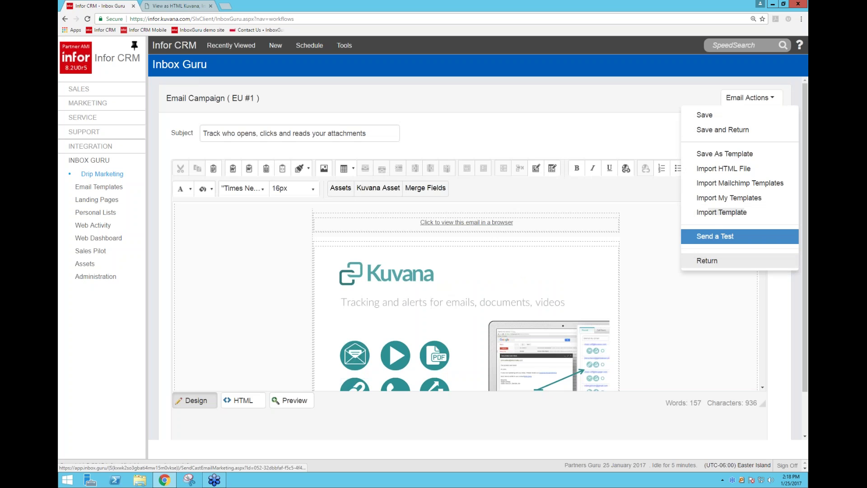
{"action": "left_click", "coordinate": [714, 264]}
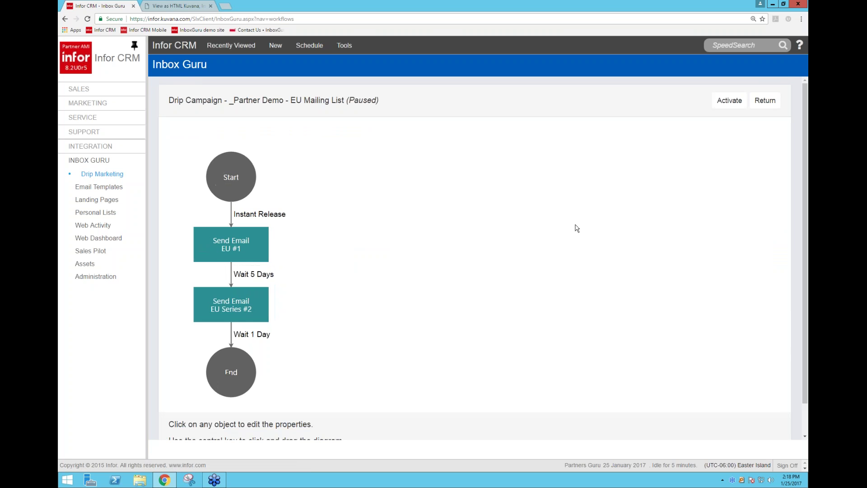
{"action": "left_click", "coordinate": [765, 100]}
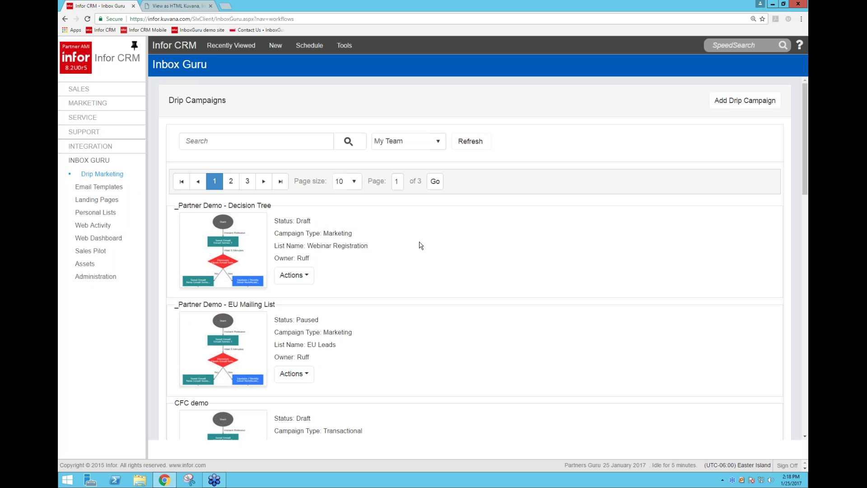
{"action": "left_click", "coordinate": [309, 274]}
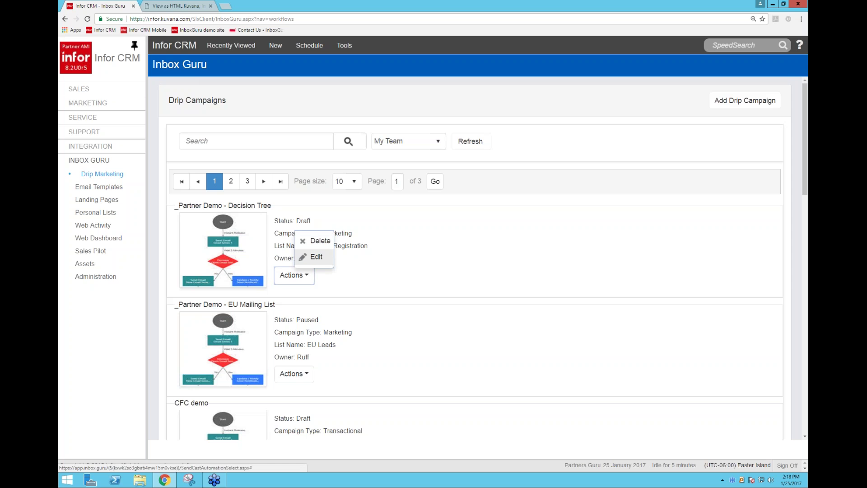
{"action": "left_click", "coordinate": [316, 256]}
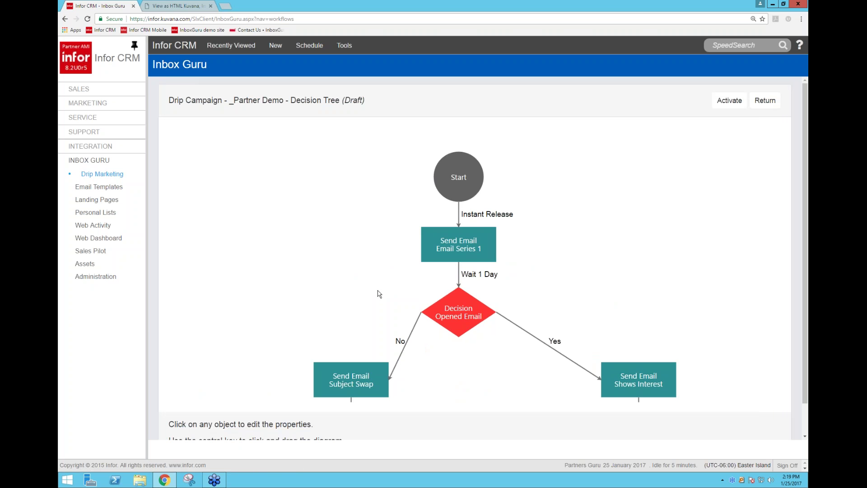
Step: Review the logic groups and conditions of the first "Opened Email" decision and return to the campaign diagram
{"action": "scroll", "coordinate": [380, 291], "scroll_direction": "down", "scroll_amount": 2}
{"action": "scroll", "coordinate": [373, 227], "scroll_direction": "down", "scroll_amount": 3}
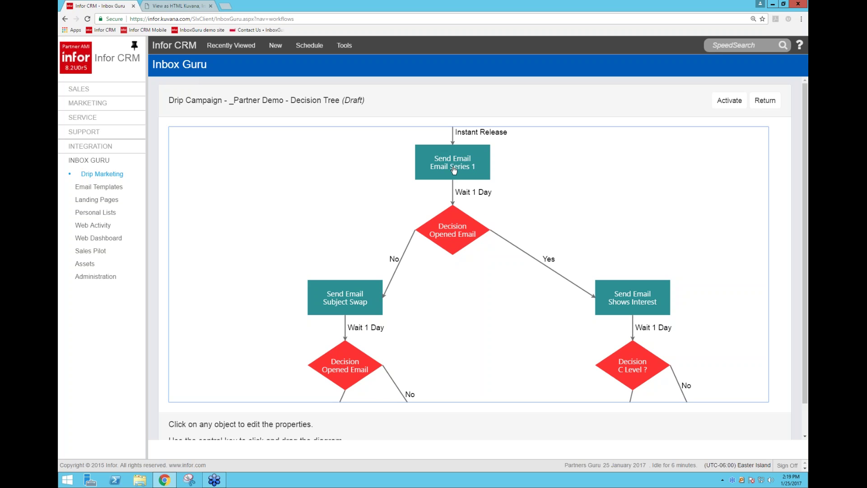
{"action": "left_click", "coordinate": [453, 234]}
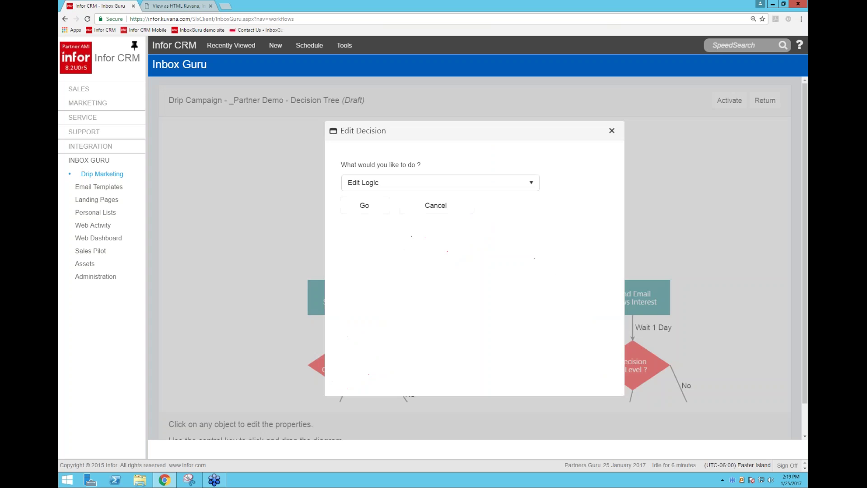
{"action": "left_click", "coordinate": [374, 207]}
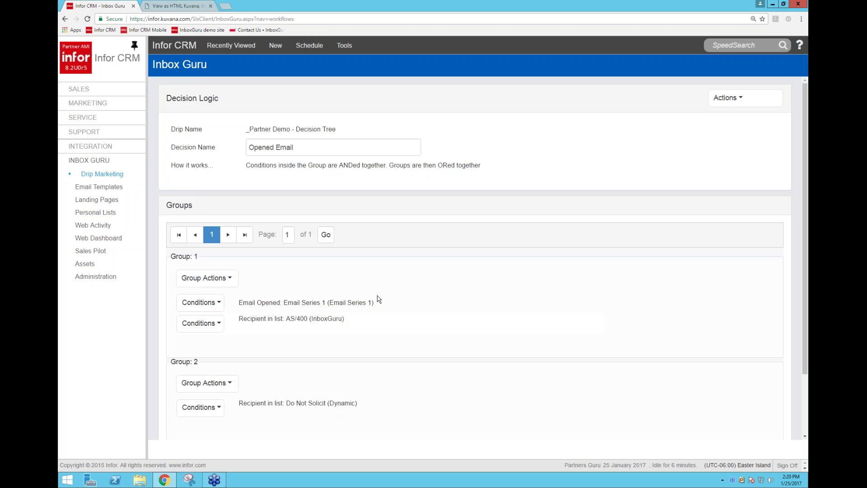
{"action": "left_click", "coordinate": [736, 106]}
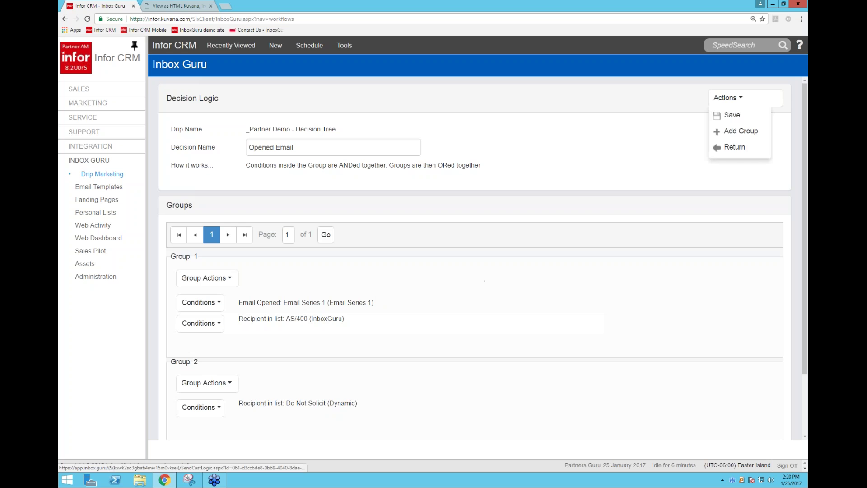
{"action": "left_click", "coordinate": [735, 147]}
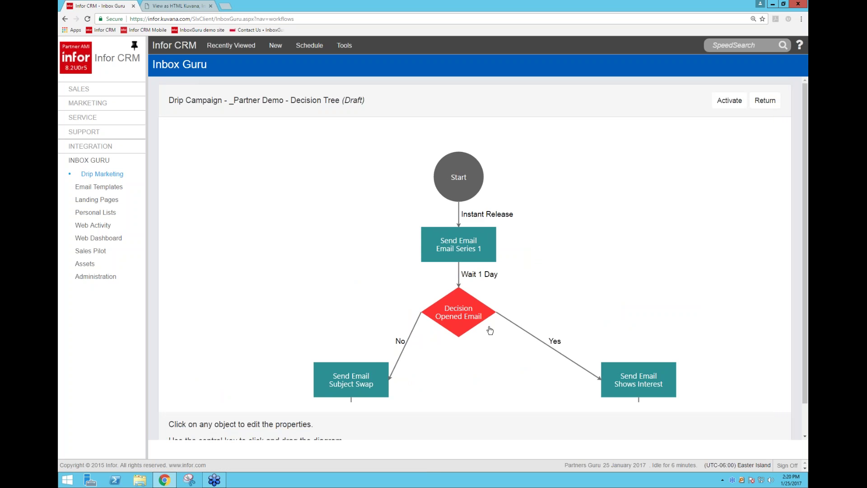
Step: Open the actions of the "Do Not Solicit" node in the decision tree for review
{"action": "left_click_drag", "start_coordinate": [490, 330], "coordinate": [480, 204]}
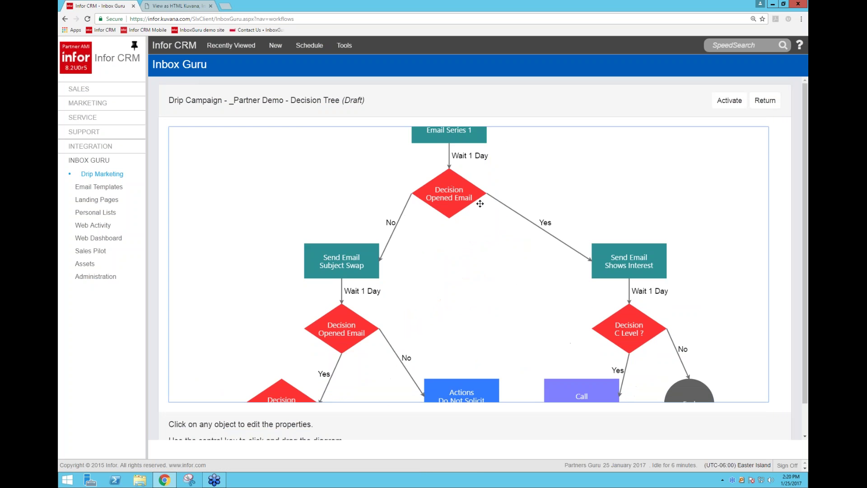
{"action": "left_click_drag", "start_coordinate": [465, 321], "coordinate": [459, 224]}
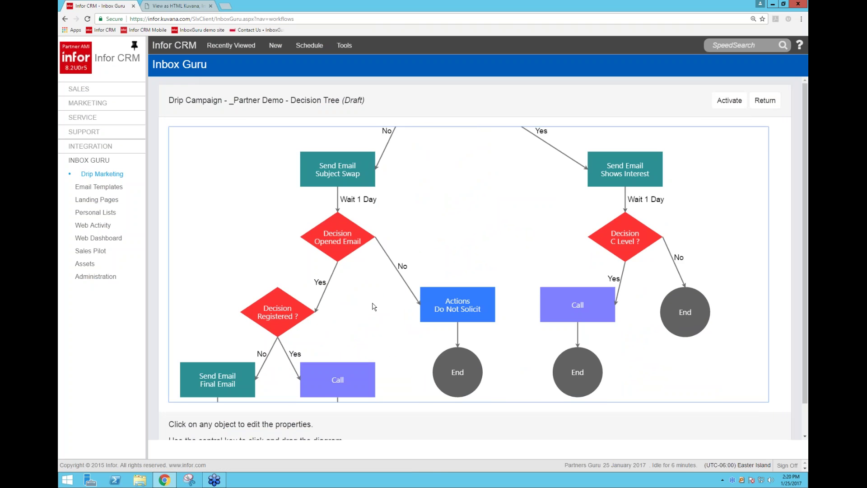
{"action": "left_click_drag", "start_coordinate": [380, 322], "coordinate": [381, 266]}
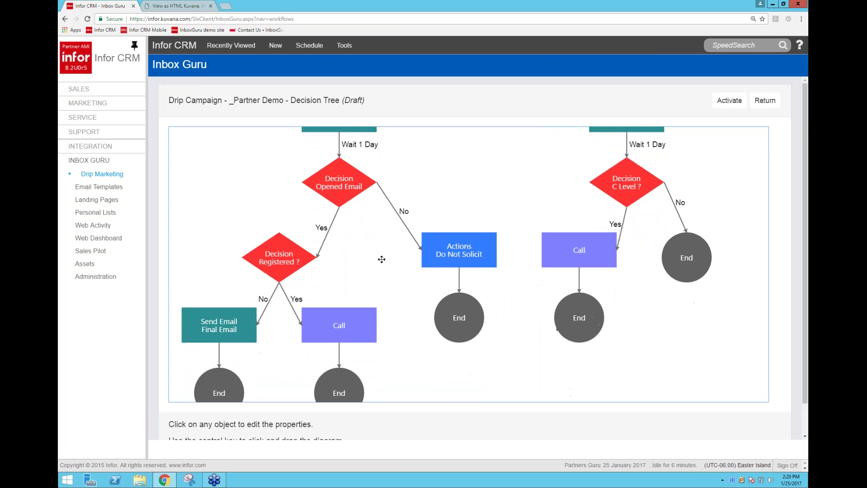
{"action": "left_click", "coordinate": [454, 256]}
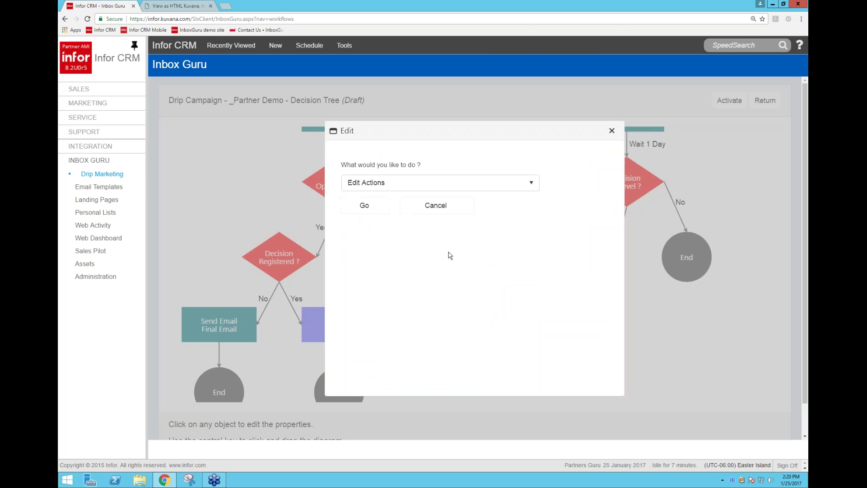
{"action": "left_click", "coordinate": [365, 205]}
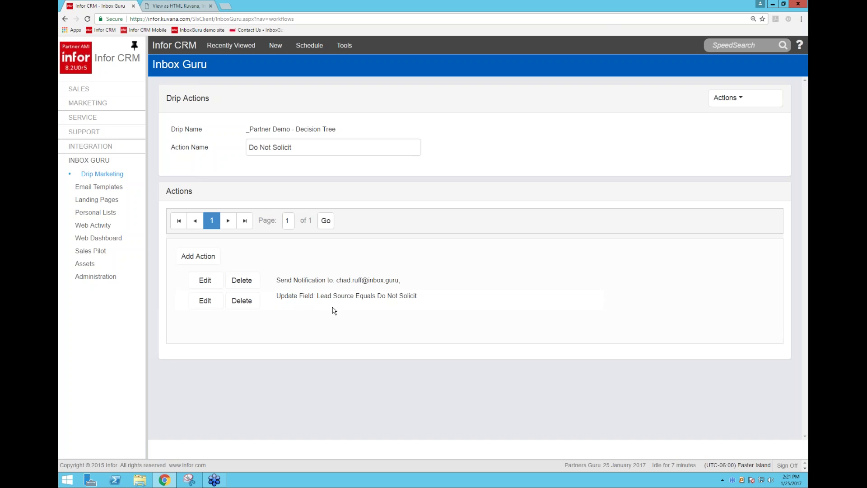
Step: View the types available for a new "Do Not Solicit" action, close without adding one, and return to the campaign diagram
{"action": "left_click", "coordinate": [198, 256]}
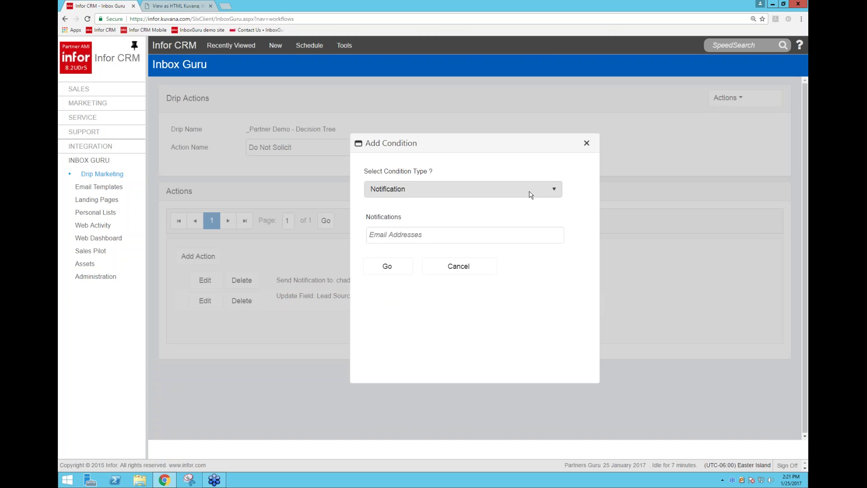
{"action": "left_click", "coordinate": [559, 189]}
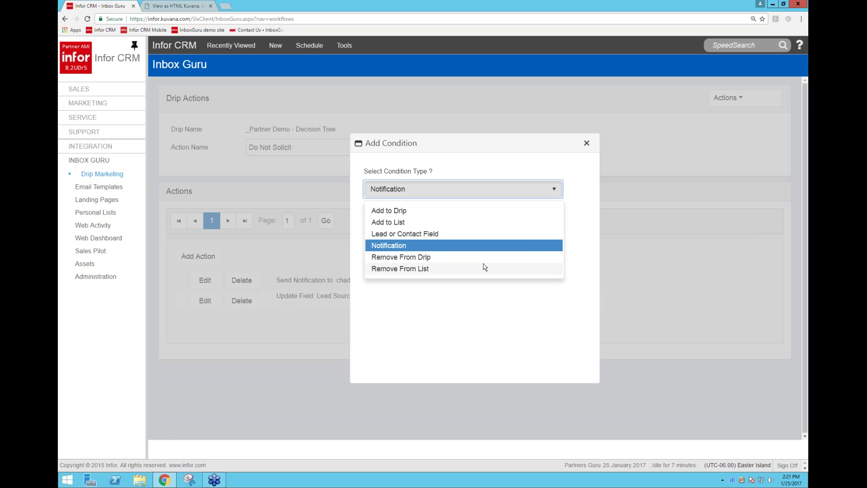
{"action": "left_click", "coordinate": [587, 143]}
{"action": "left_click", "coordinate": [732, 131]}
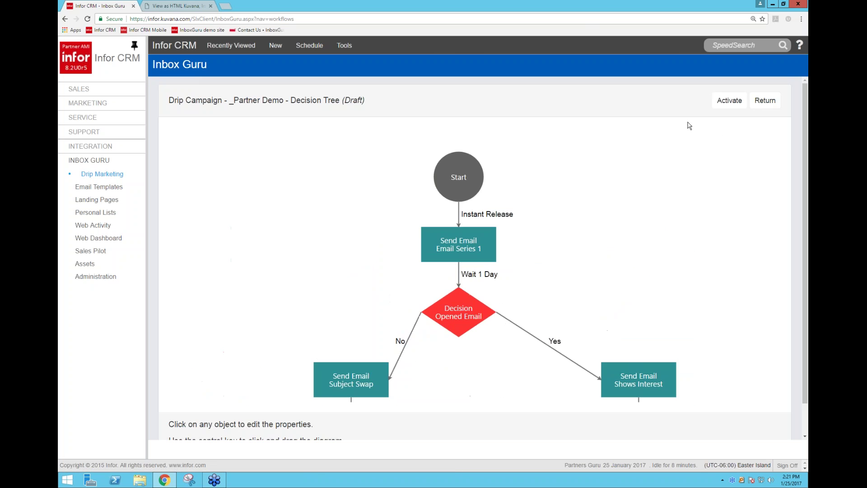
Step: Start a new drip campaign named "CFX test" using the Marketing - Transactional template
{"action": "left_click", "coordinate": [768, 101]}
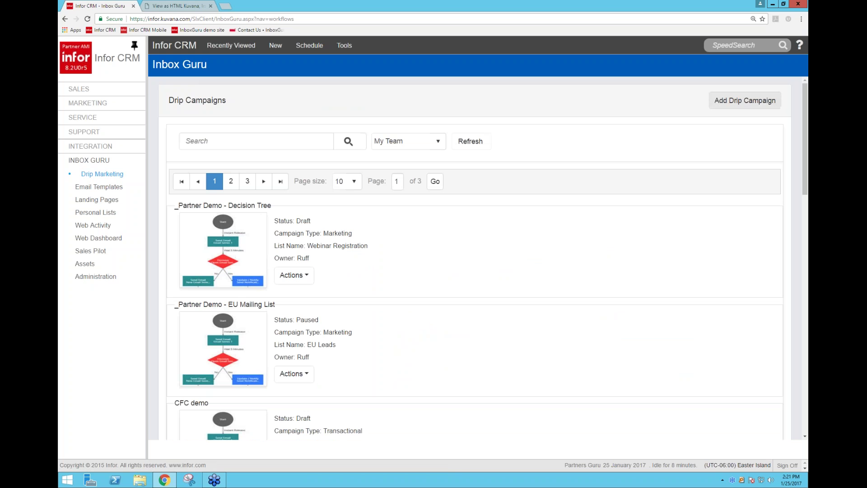
{"action": "left_click", "coordinate": [739, 102]}
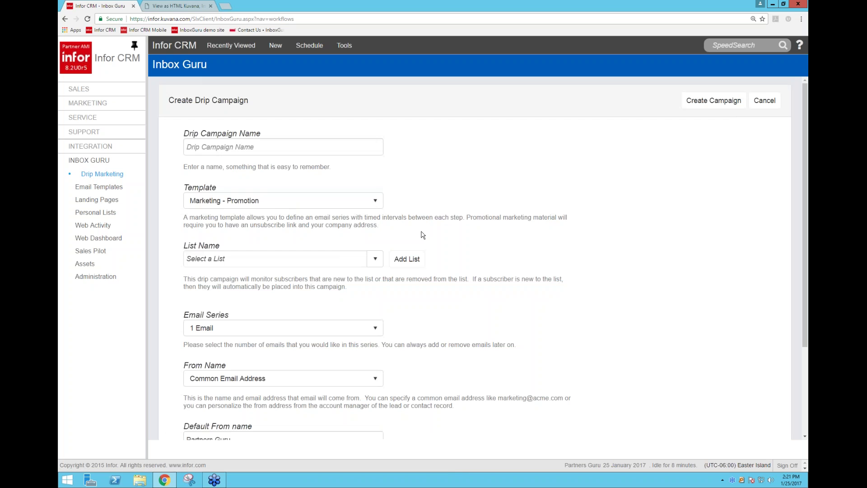
{"action": "left_click", "coordinate": [283, 146]}
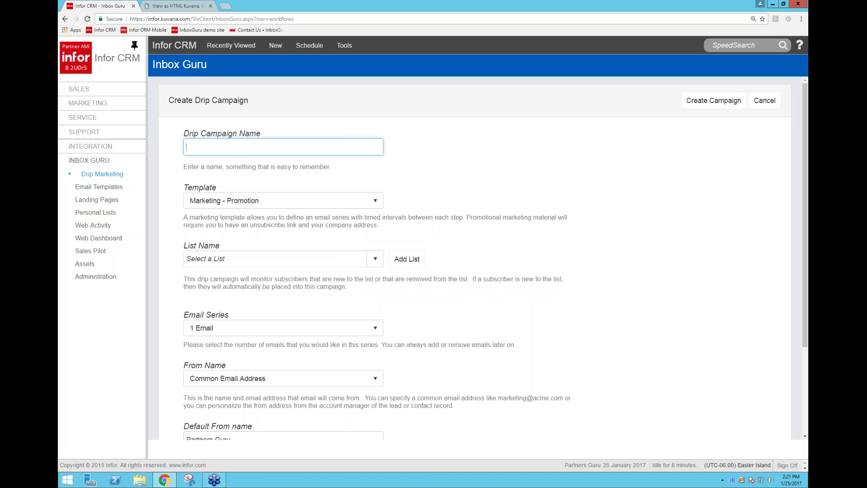
{"action": "type", "text": "CFC"}
{"action": "key", "text": "BackSpace"}
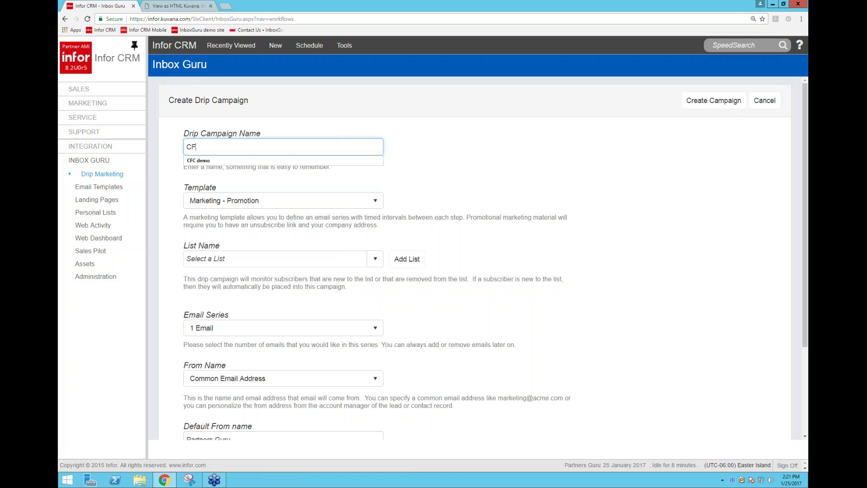
{"action": "type", "text": "X test"}
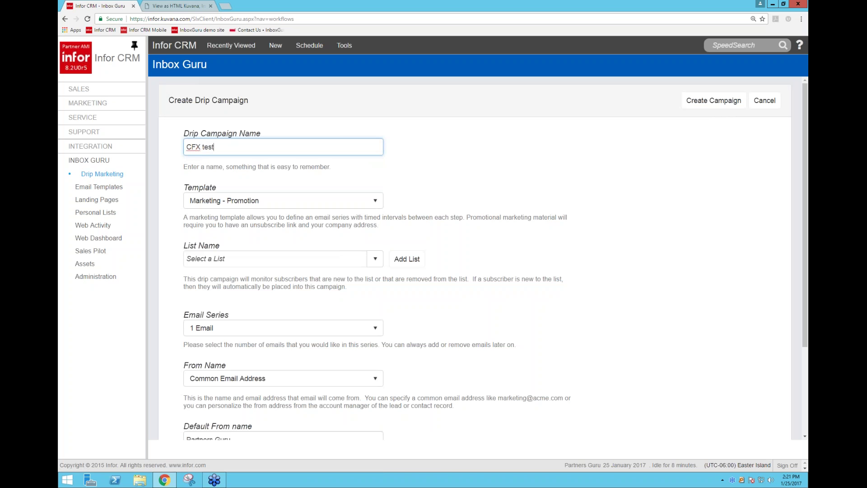
{"action": "left_click", "coordinate": [376, 202]}
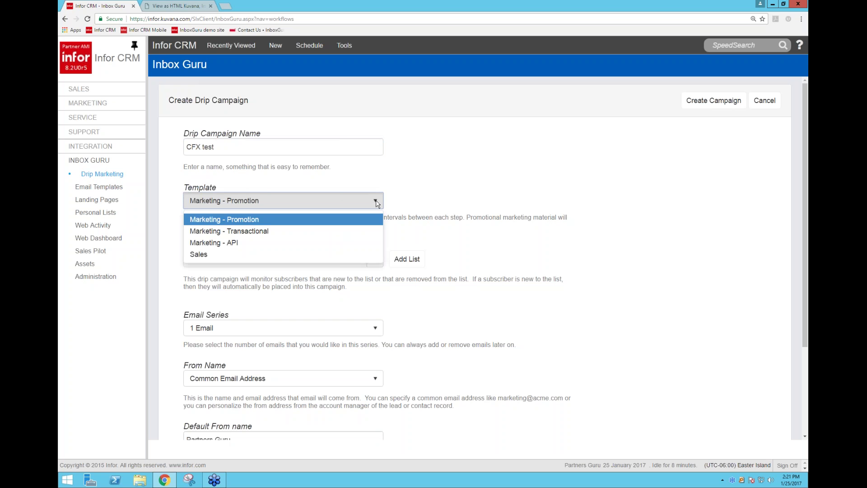
{"action": "left_click", "coordinate": [278, 231]}
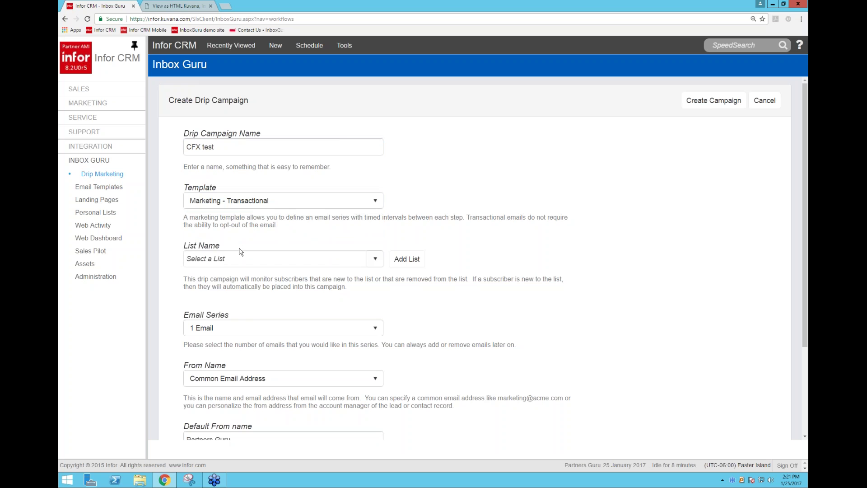
Step: Assign the EU Leads (Dynamic) list to the new drip campaign
{"action": "left_click", "coordinate": [341, 259]}
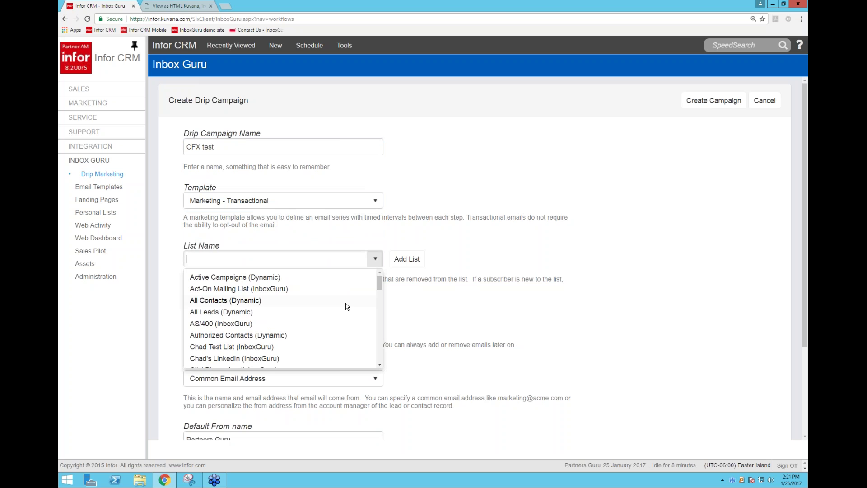
{"action": "scroll", "coordinate": [348, 307], "scroll_direction": "down", "scroll_amount": 1}
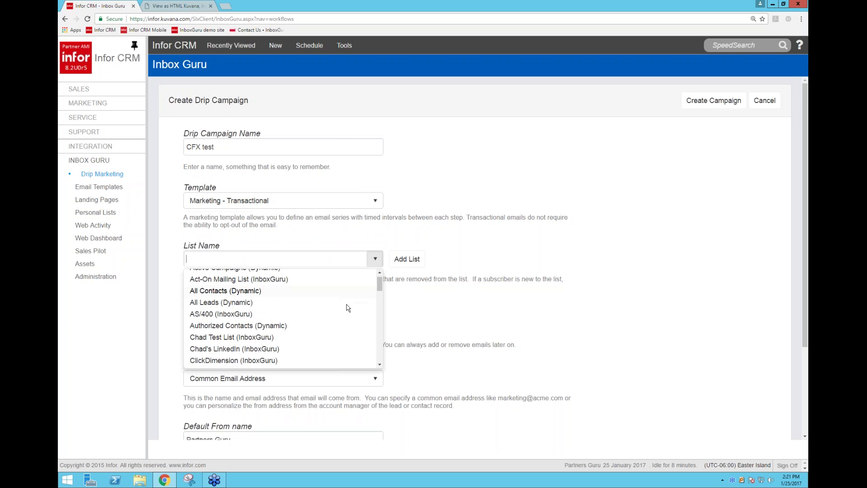
{"action": "scroll", "coordinate": [347, 308], "scroll_direction": "down", "scroll_amount": 2}
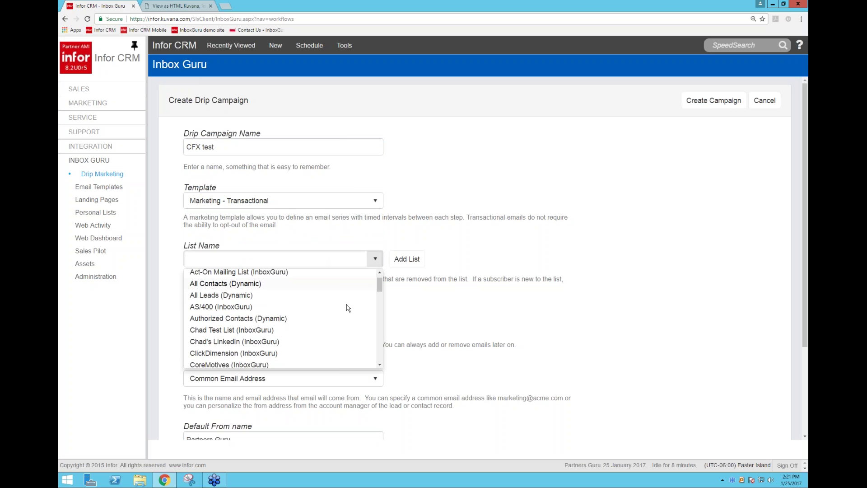
{"action": "scroll", "coordinate": [348, 308], "scroll_direction": "down", "scroll_amount": 2}
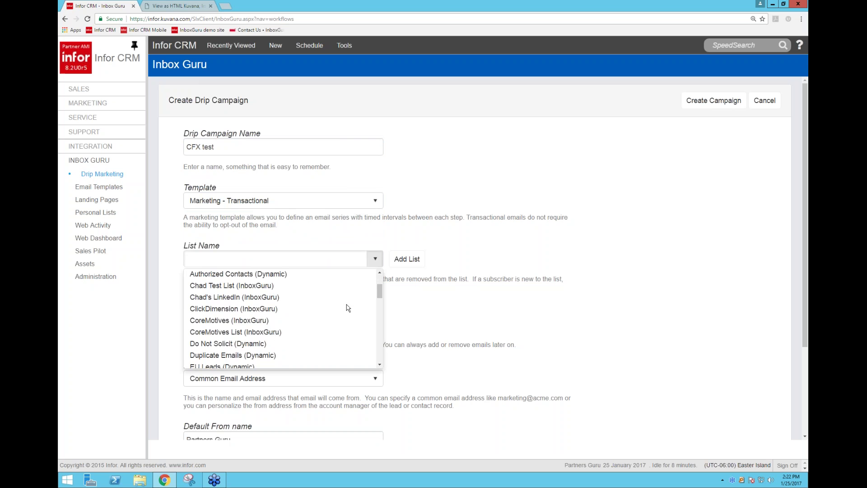
{"action": "scroll", "coordinate": [347, 307], "scroll_direction": "down", "scroll_amount": 3}
{"action": "left_click", "coordinate": [269, 342]}
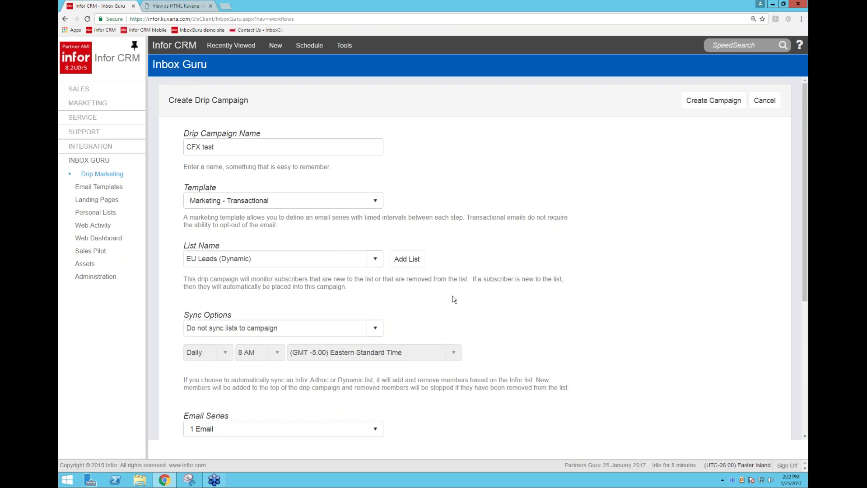
Step: View the campaign's list sync options and leave the selection as is
{"action": "scroll", "coordinate": [454, 299], "scroll_direction": "down", "scroll_amount": 2}
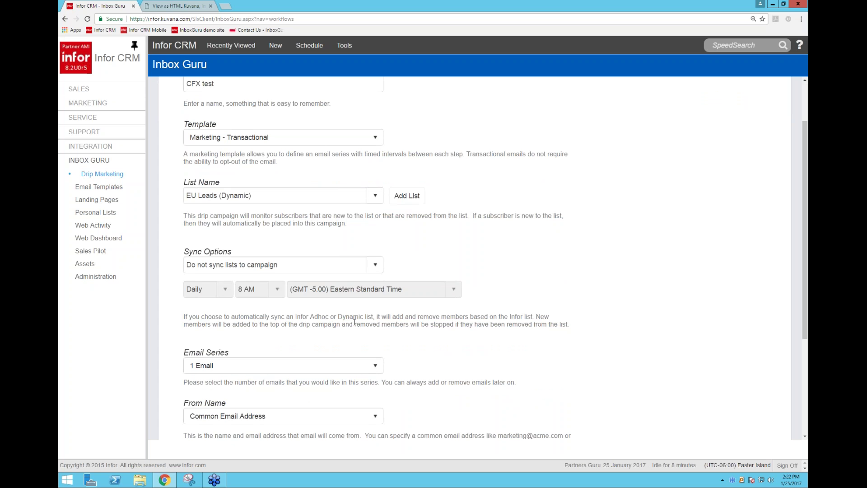
{"action": "left_click", "coordinate": [377, 266]}
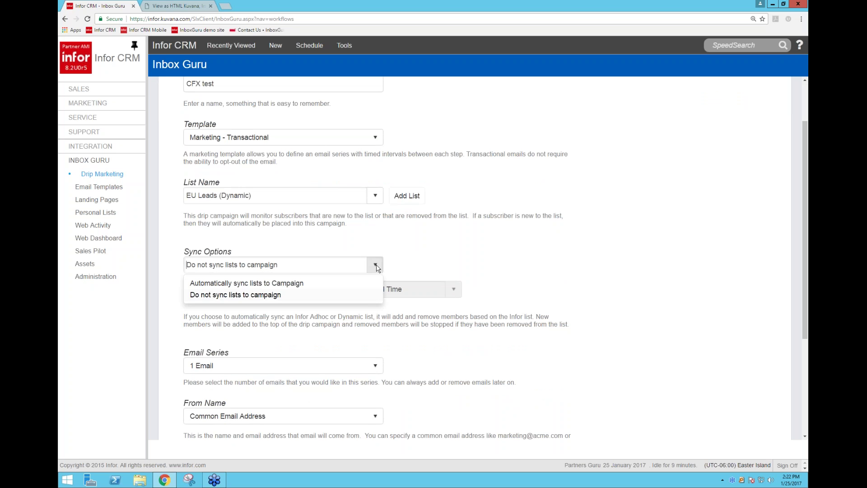
{"action": "left_click", "coordinate": [418, 260]}
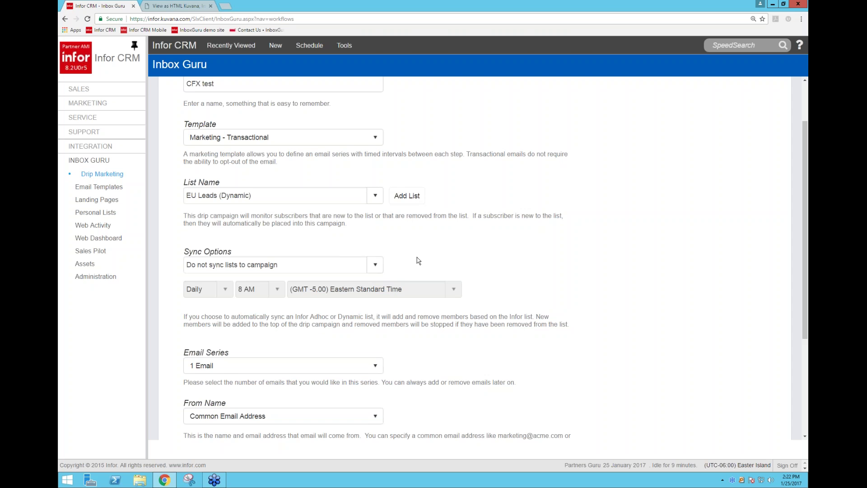
Step: View the available email counts for the campaign's Email Series and leave the selection as is
{"action": "scroll", "coordinate": [406, 351], "scroll_direction": "down", "scroll_amount": 1}
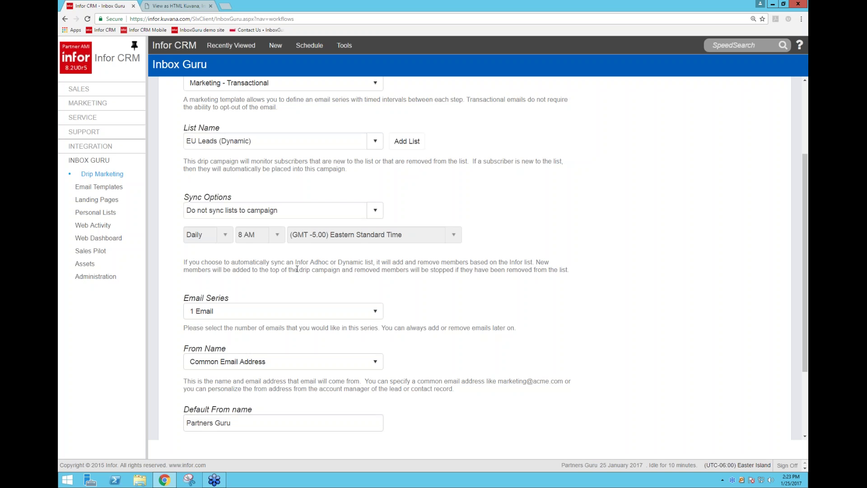
{"action": "scroll", "coordinate": [297, 270], "scroll_direction": "down", "scroll_amount": 1}
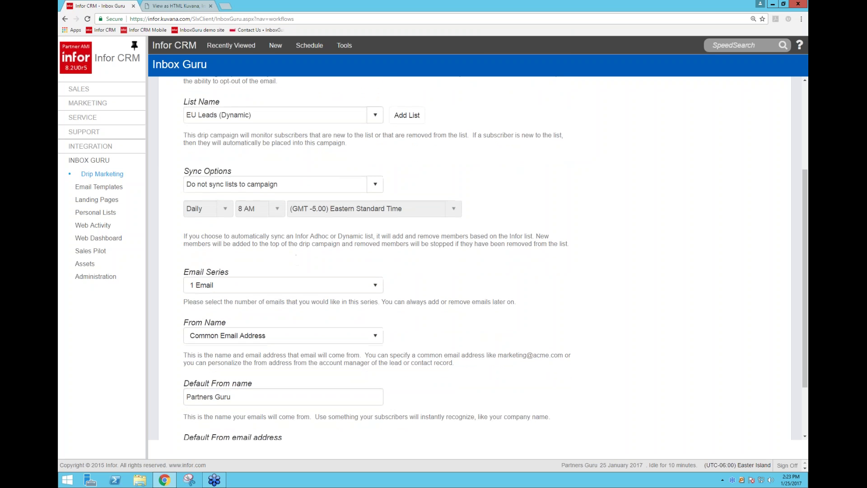
{"action": "scroll", "coordinate": [379, 271], "scroll_direction": "down", "scroll_amount": 1}
{"action": "left_click", "coordinate": [378, 254]}
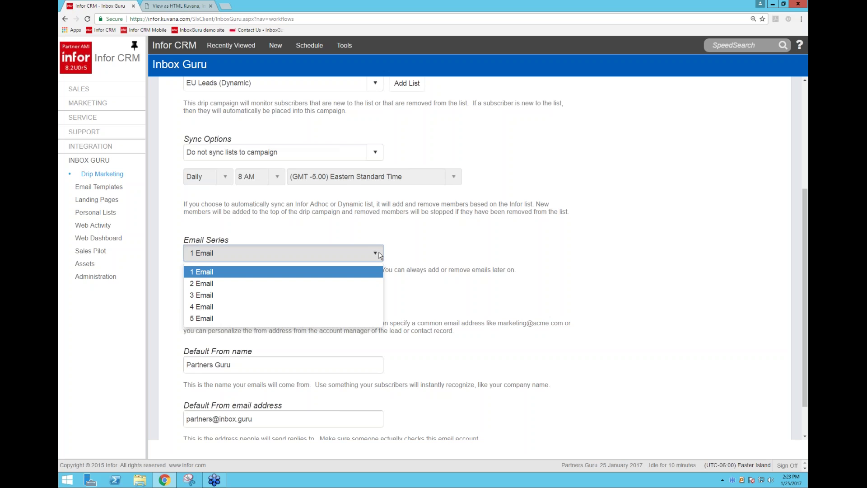
{"action": "left_click", "coordinate": [379, 254]}
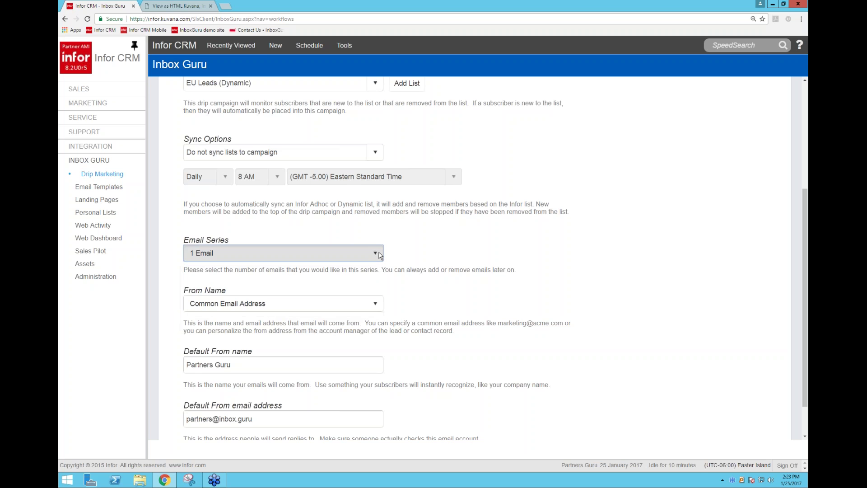
Step: Select Common Email Address as the From Name and create the campaign
{"action": "scroll", "coordinate": [403, 269], "scroll_direction": "down", "scroll_amount": 1}
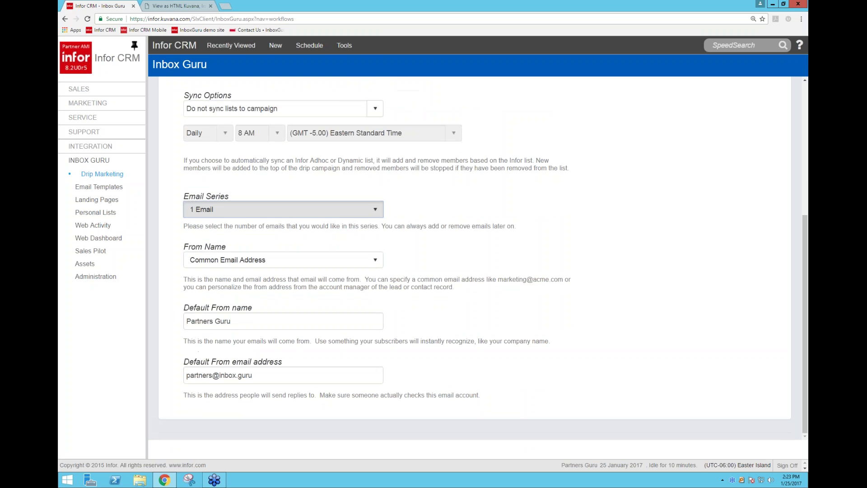
{"action": "left_click", "coordinate": [378, 265]}
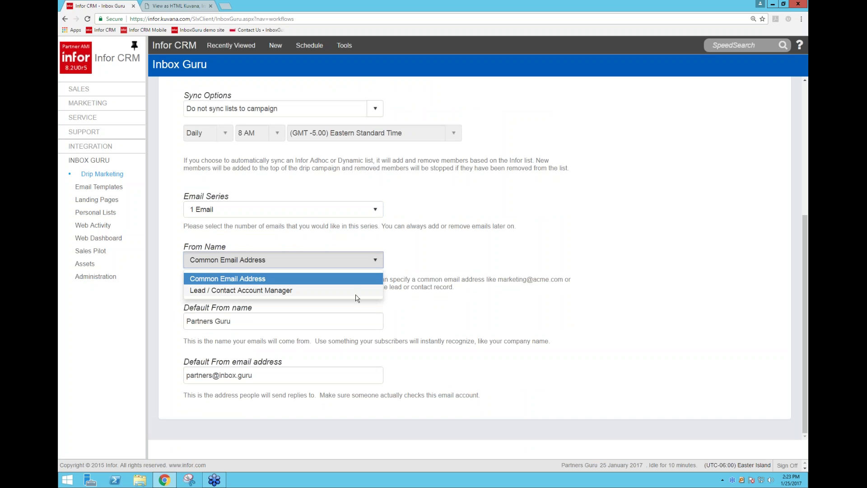
{"action": "left_click", "coordinate": [353, 279]}
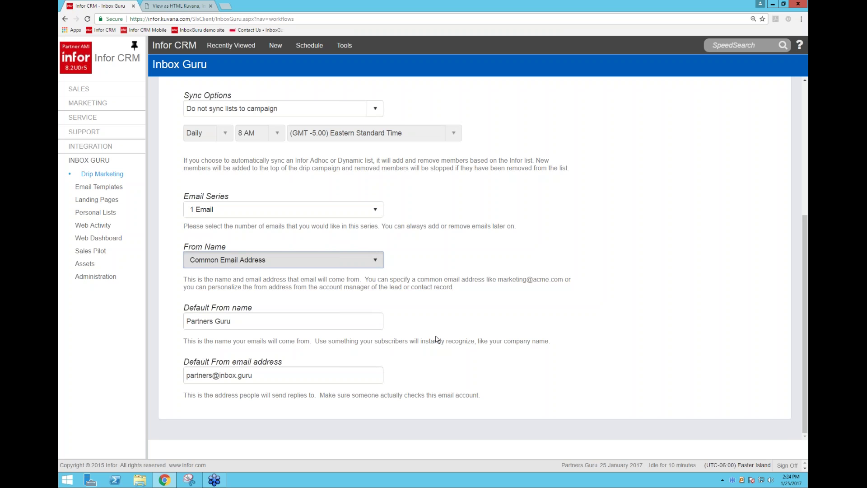
{"action": "scroll", "coordinate": [436, 339], "scroll_direction": "up", "scroll_amount": 1}
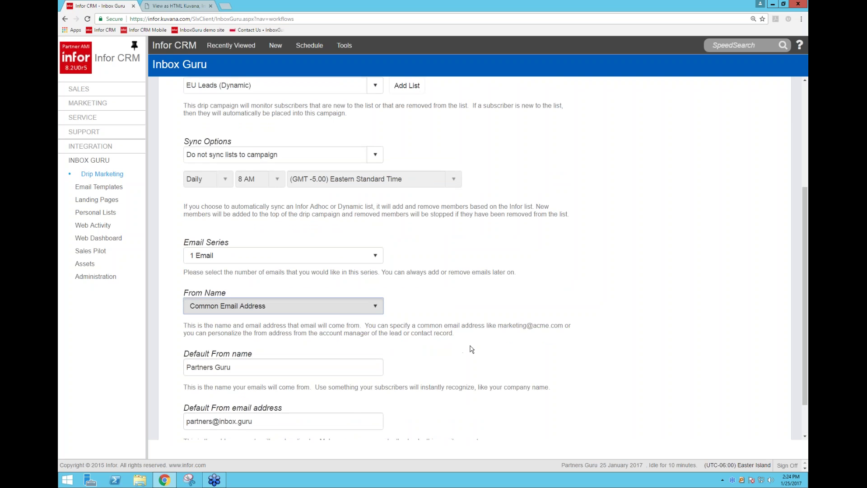
{"action": "scroll", "coordinate": [471, 350], "scroll_direction": "up", "scroll_amount": 4}
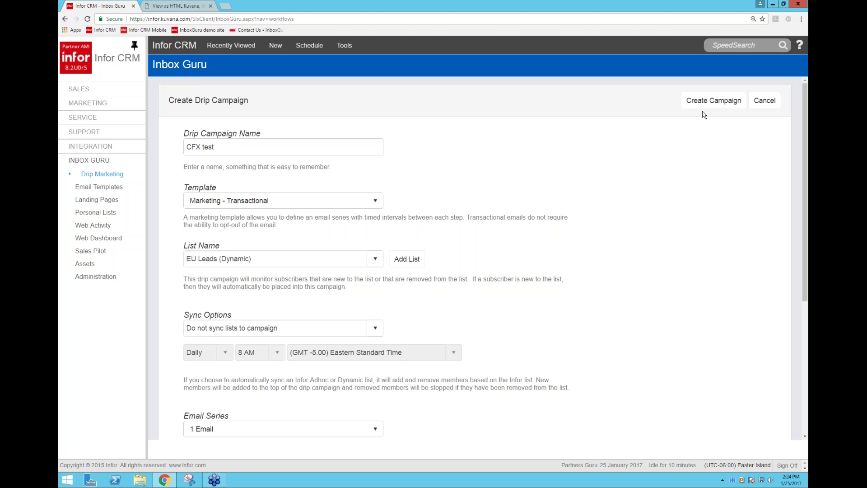
{"action": "left_click", "coordinate": [714, 100]}
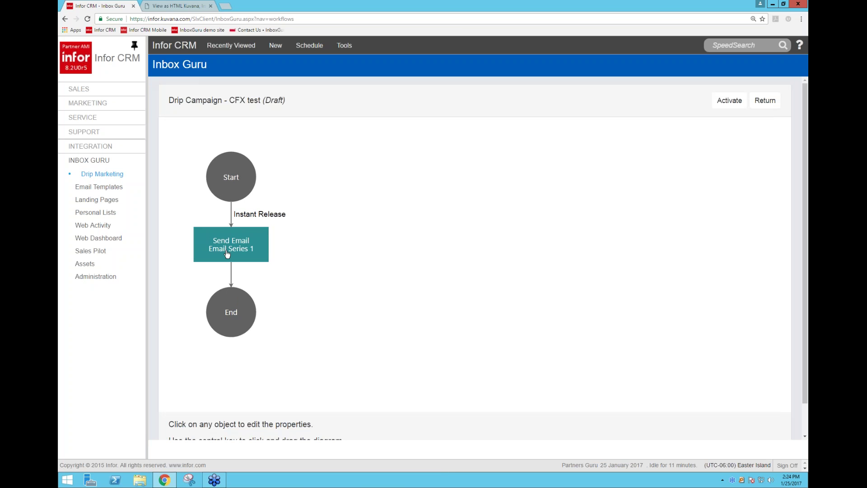
Step: Preview the Specific Date/Time element for the interval between Start and Email Series 1, and switch back to Time Interval
{"action": "left_click", "coordinate": [231, 219]}
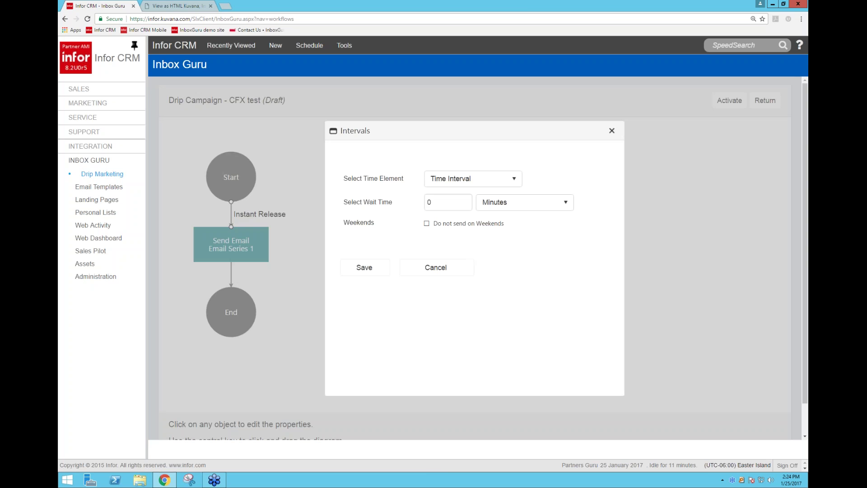
{"action": "left_click", "coordinate": [518, 180]}
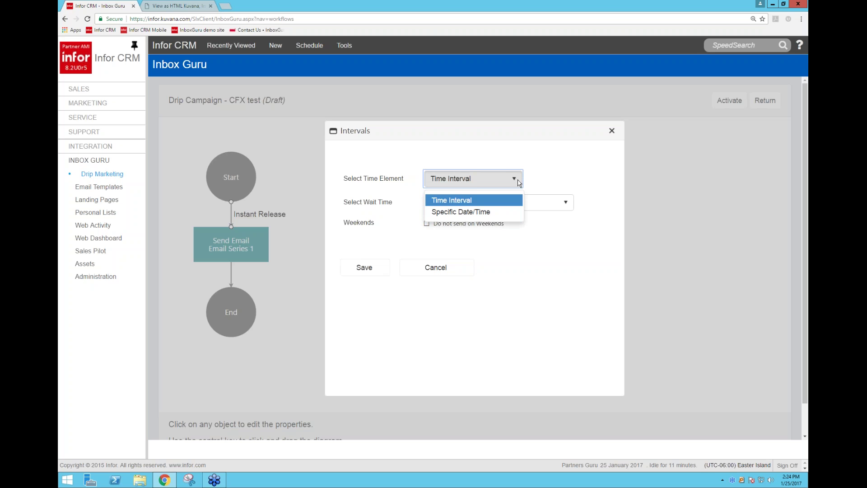
{"action": "left_click", "coordinate": [496, 212]}
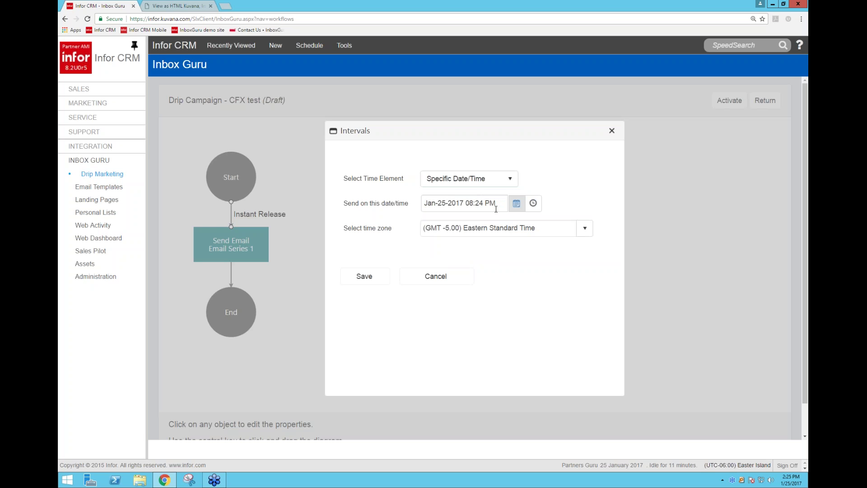
{"action": "left_click", "coordinate": [513, 182]}
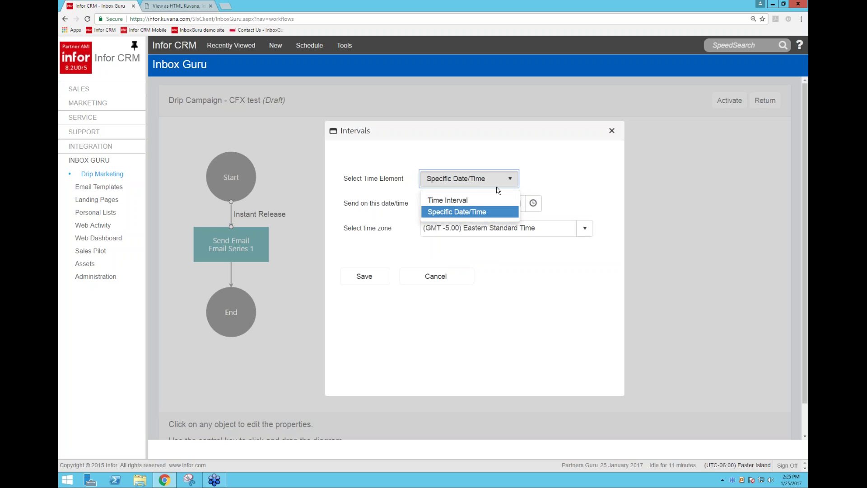
{"action": "left_click", "coordinate": [484, 198]}
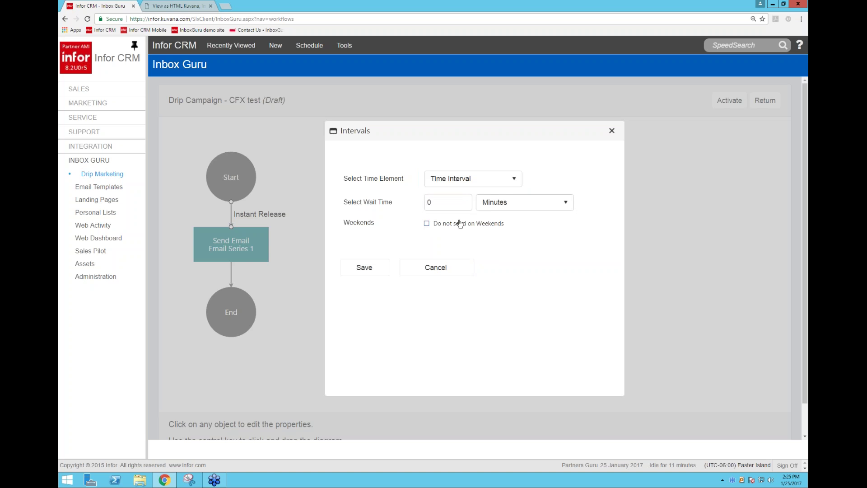
Step: Try a wait time of 30 Days for the interval before Email Series 1 and discard the change
{"action": "left_click_drag", "start_coordinate": [444, 201], "coordinate": [423, 204]}
{"action": "type", "text": "30"}
{"action": "left_click", "coordinate": [566, 204]}
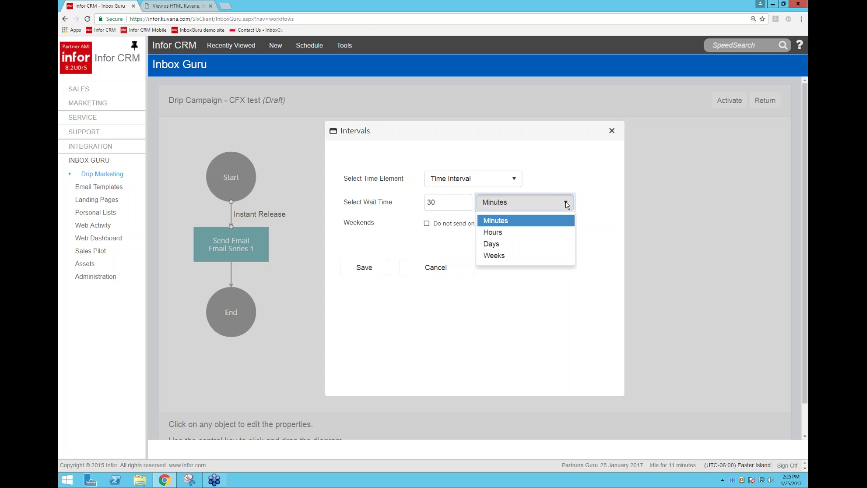
{"action": "left_click", "coordinate": [518, 250]}
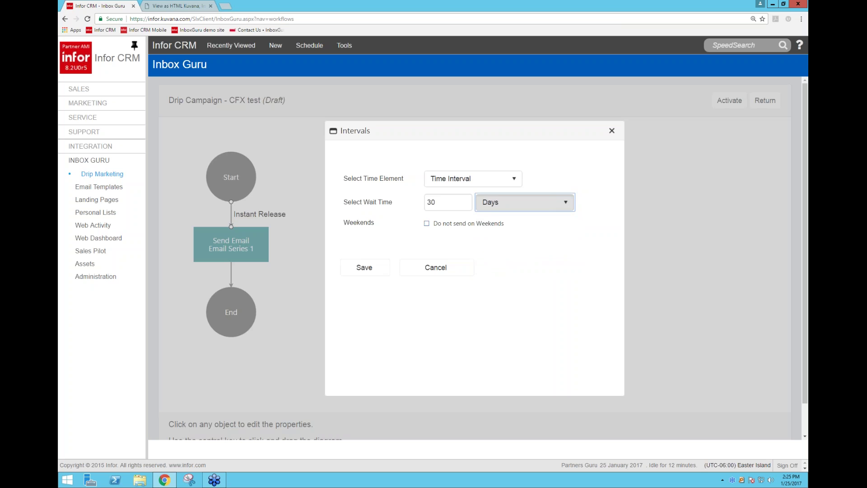
{"action": "left_click", "coordinate": [440, 267]}
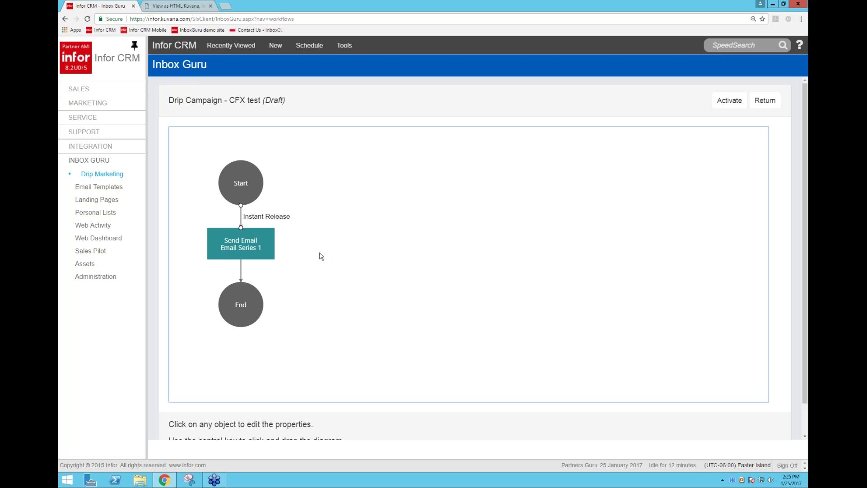
Step: Check the edit dialog of the Email Series 1 step without changing anything and return to the drip campaigns list
{"action": "left_click", "coordinate": [260, 243]}
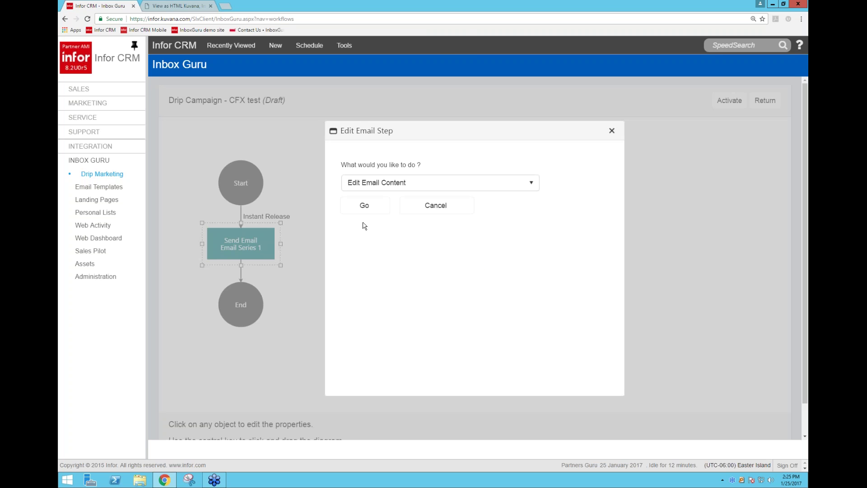
{"action": "left_click", "coordinate": [615, 135]}
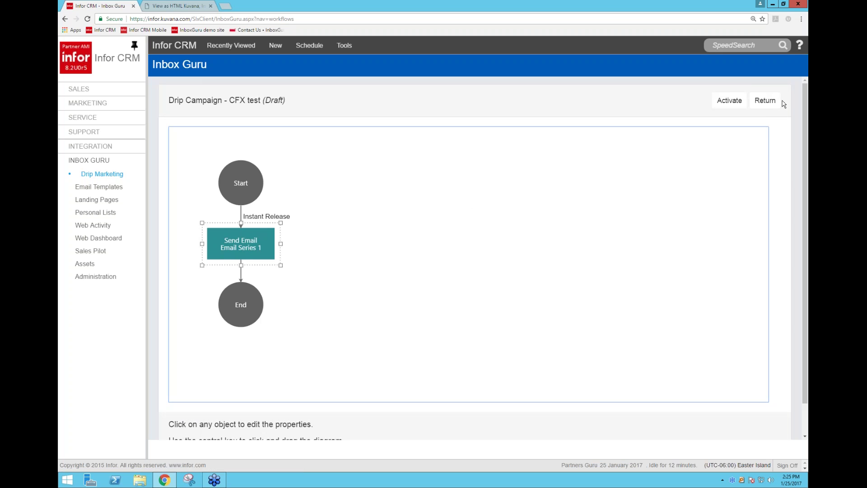
{"action": "left_click", "coordinate": [765, 100]}
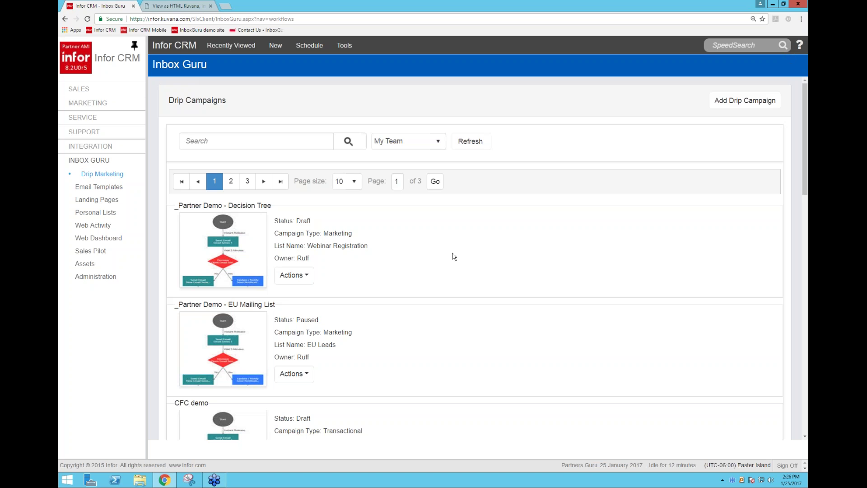
Step: Switch to the Infor CRM window on the local desktop and open the _Partner Demo - EU Mailing List drip campaign for editing
{"action": "left_click", "coordinate": [773, 3]}
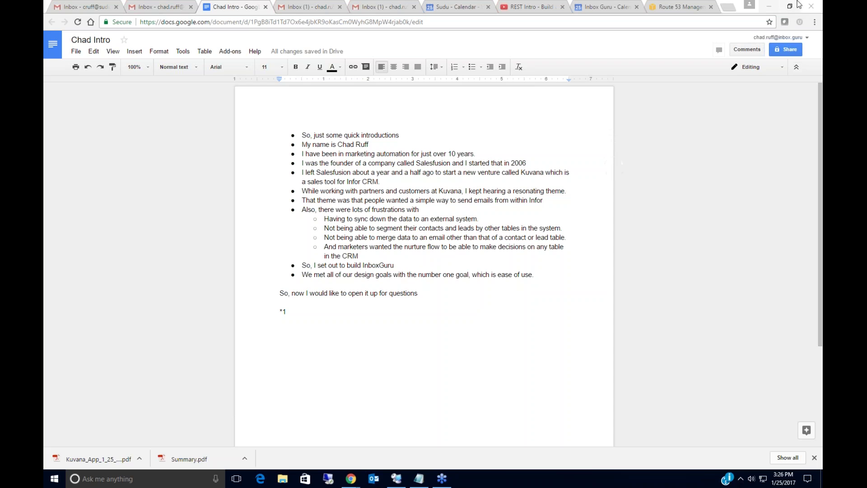
{"action": "left_click", "coordinate": [772, 6]}
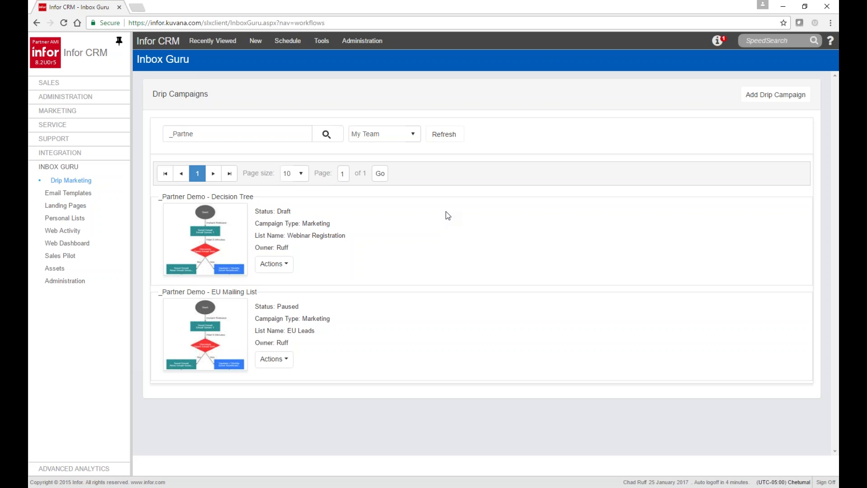
{"action": "left_click", "coordinate": [272, 360]}
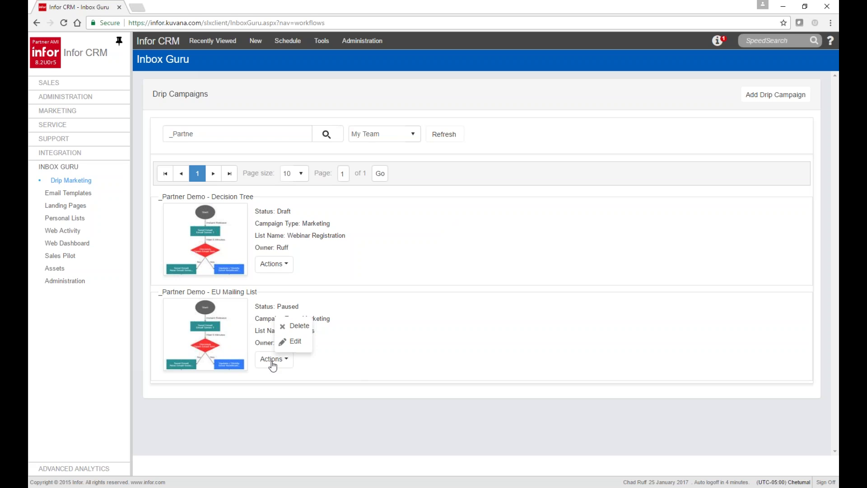
{"action": "left_click", "coordinate": [285, 360]}
{"action": "left_click", "coordinate": [284, 360]}
{"action": "left_click", "coordinate": [296, 342]}
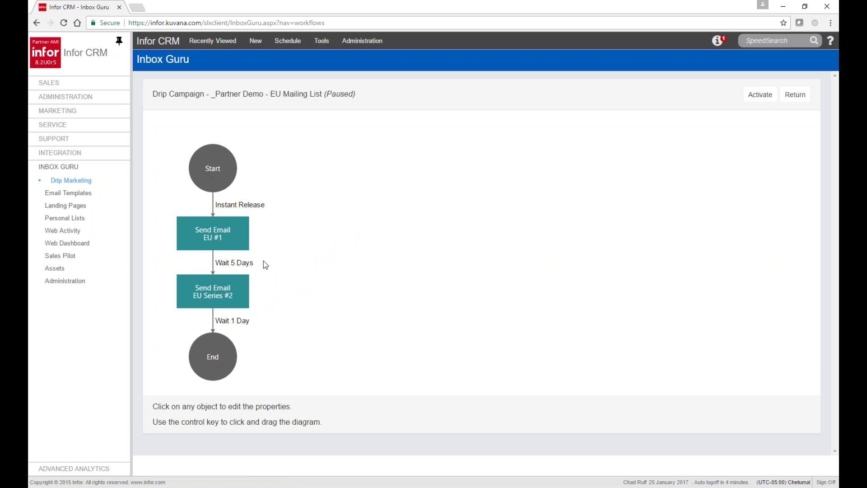
Step: Review the email statistics of the EU #1 step, including its drip activity chart and last 100 transactions, and return to the campaign diagram
{"action": "left_click", "coordinate": [219, 238]}
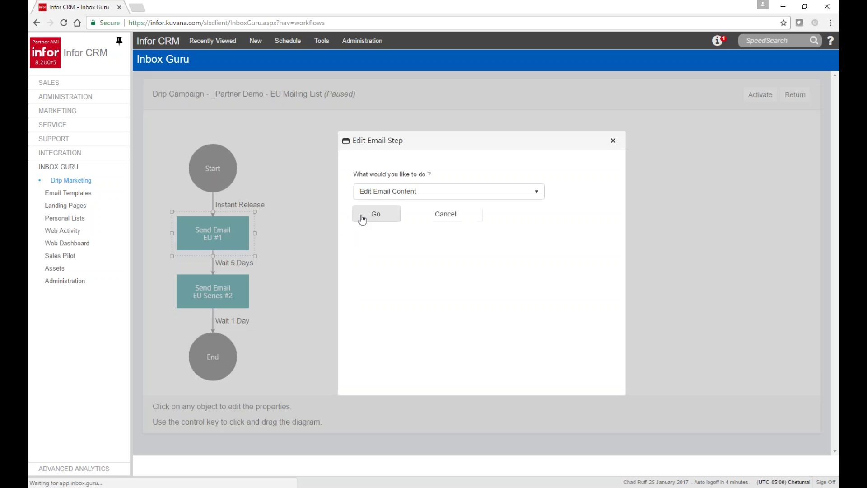
{"action": "left_click", "coordinate": [372, 194]}
{"action": "left_click", "coordinate": [402, 311]}
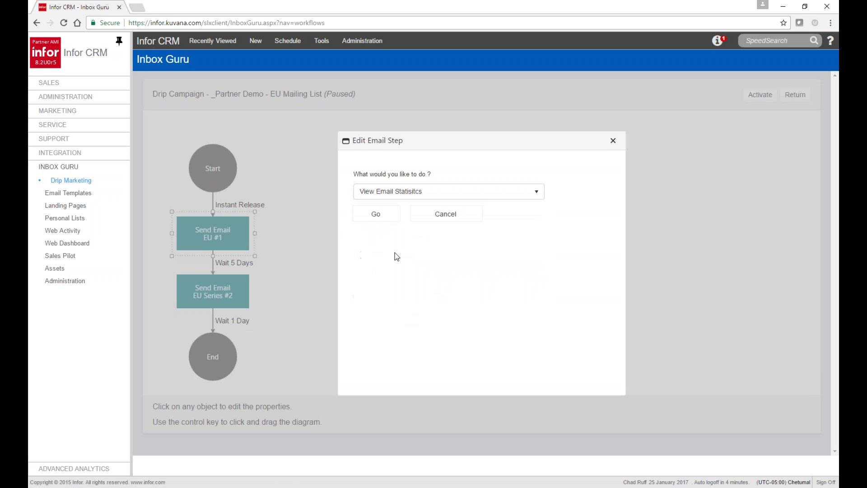
{"action": "left_click", "coordinate": [377, 215]}
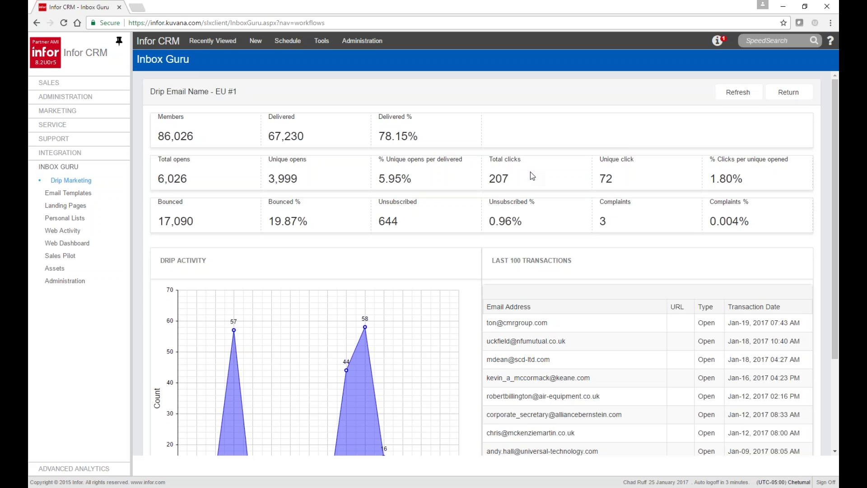
{"action": "scroll", "coordinate": [530, 171], "scroll_direction": "down", "scroll_amount": 1}
{"action": "scroll", "coordinate": [547, 165], "scroll_direction": "down", "scroll_amount": 2}
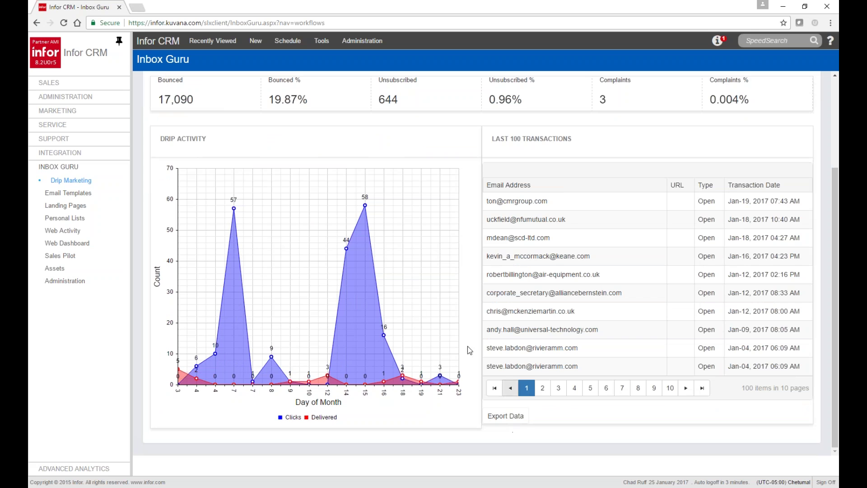
{"action": "mouse_move", "coordinate": [230, 360]}
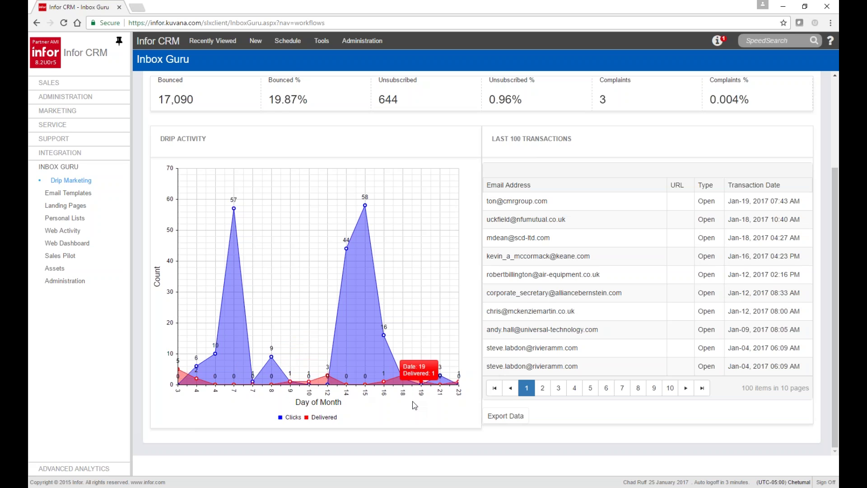
{"action": "scroll", "coordinate": [430, 368], "scroll_direction": "up", "scroll_amount": 3}
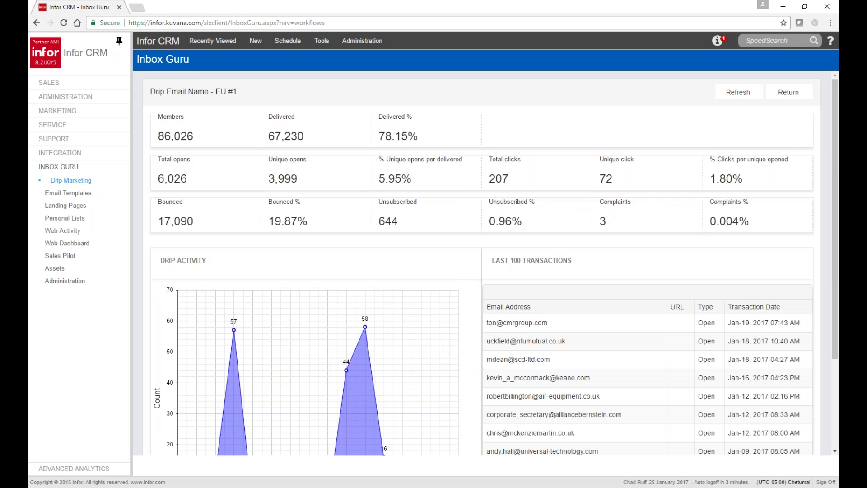
{"action": "left_click", "coordinate": [794, 95]}
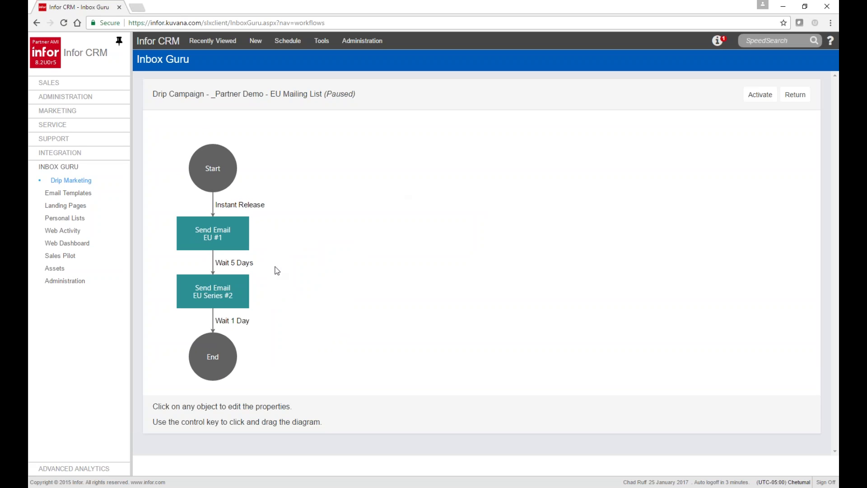
Step: Open the Manage Subscribers list for the EU Series #2 email step
{"action": "left_click", "coordinate": [216, 294]}
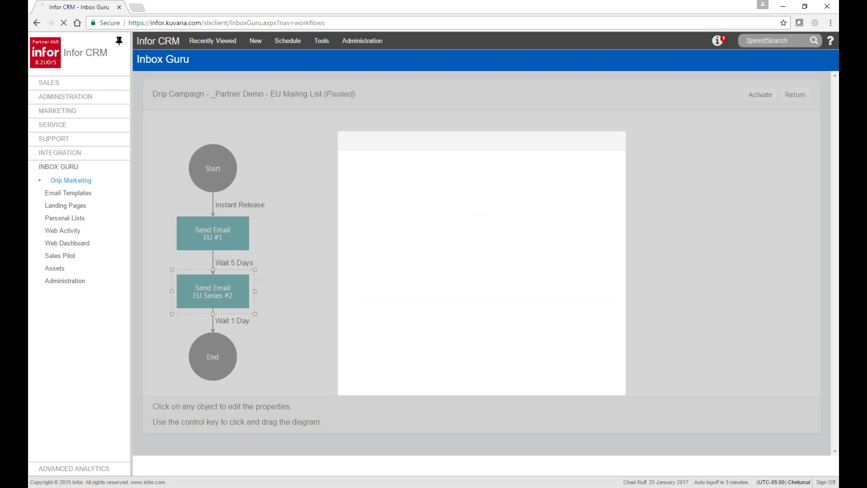
{"action": "left_click", "coordinate": [402, 191]}
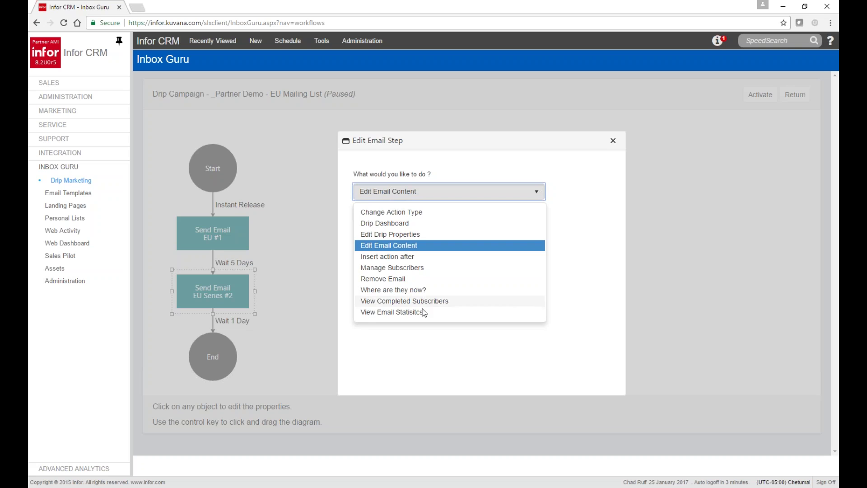
{"action": "left_click", "coordinate": [413, 267]}
{"action": "left_click", "coordinate": [377, 214]}
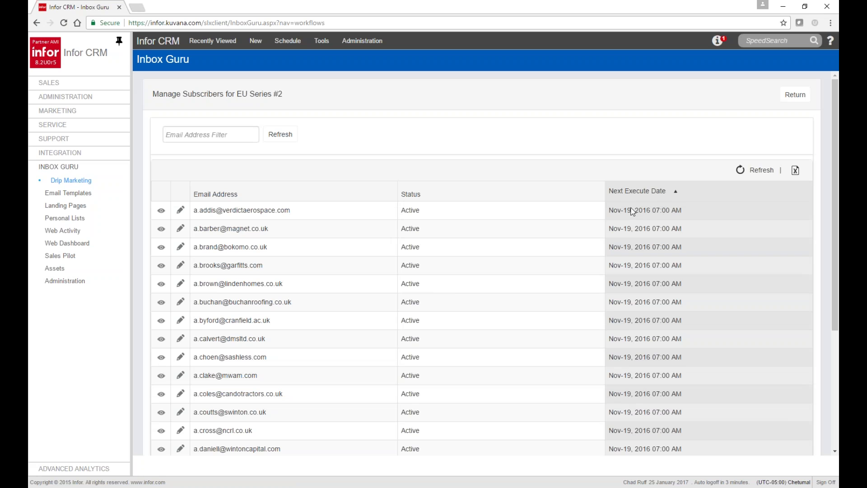
Step: Try the Unsubscribe from all Emails option in the third subscriber's member status dialog and close it without applying
{"action": "left_click", "coordinate": [465, 251]}
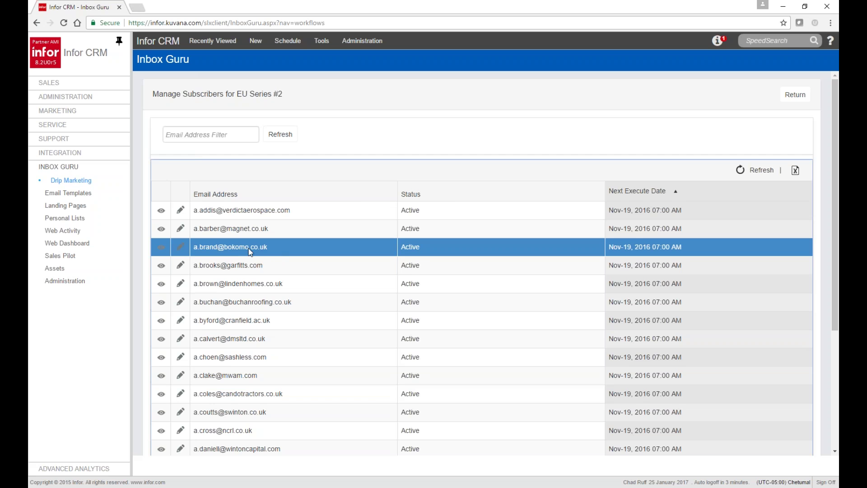
{"action": "left_click", "coordinate": [167, 249]}
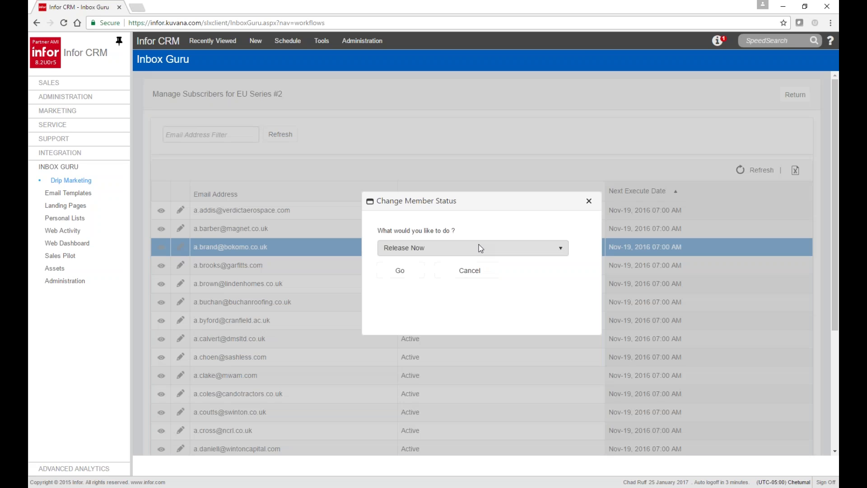
{"action": "left_click", "coordinate": [478, 248]}
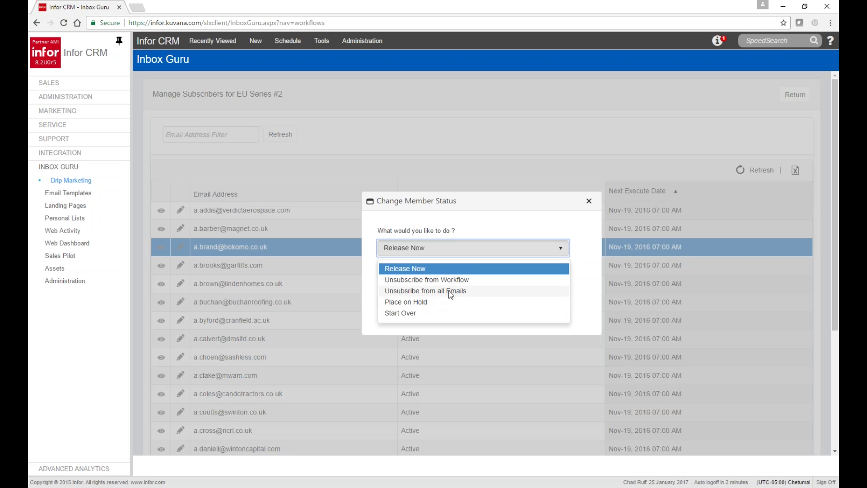
{"action": "left_click", "coordinate": [451, 294]}
{"action": "left_click", "coordinate": [472, 253]}
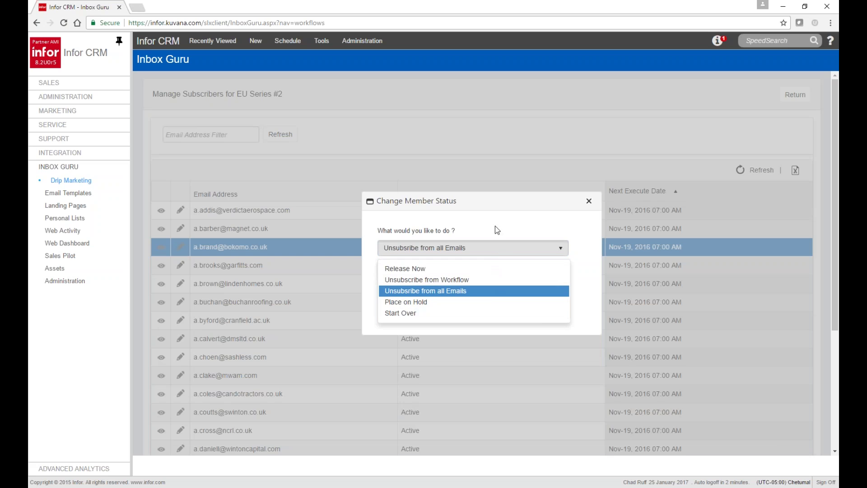
{"action": "left_click", "coordinate": [589, 201]}
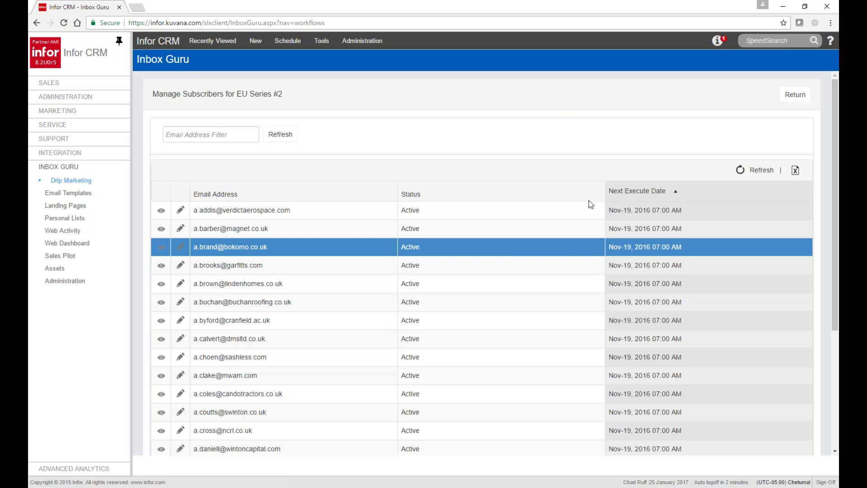
Step: View the campaign email history entry on the same subscriber's lead record and return to the drip campaigns list
{"action": "left_click", "coordinate": [181, 249]}
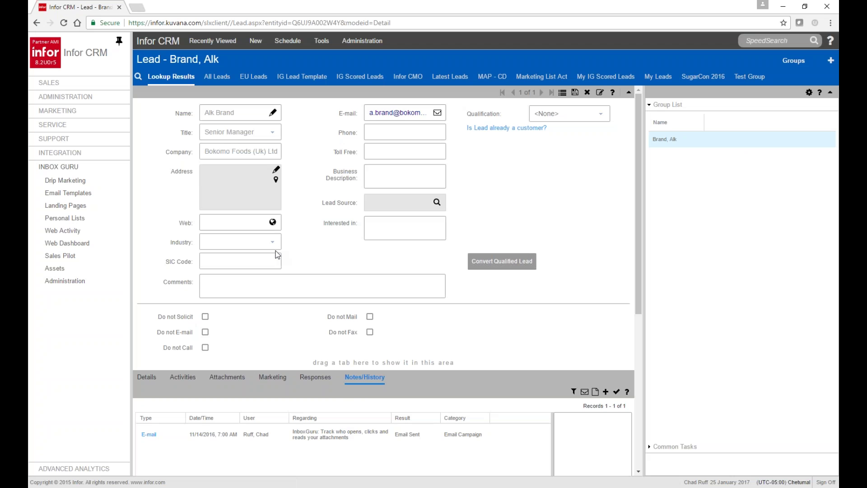
{"action": "left_click", "coordinate": [392, 436]}
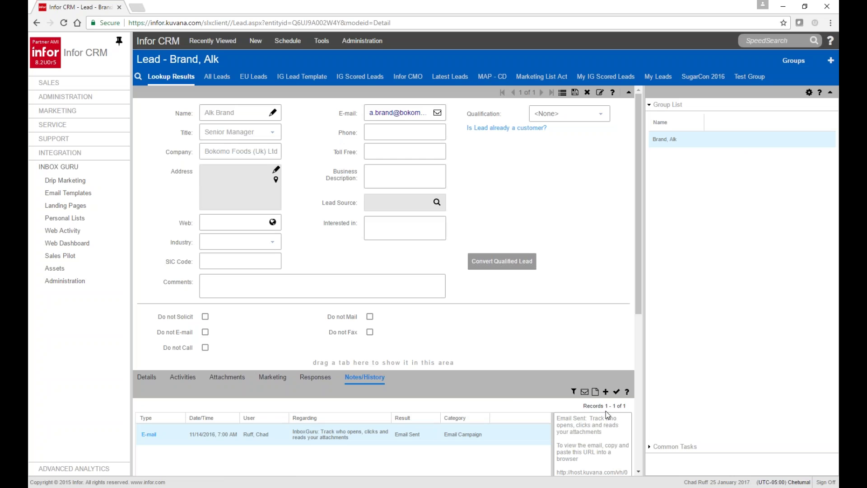
{"action": "left_click", "coordinate": [70, 181]}
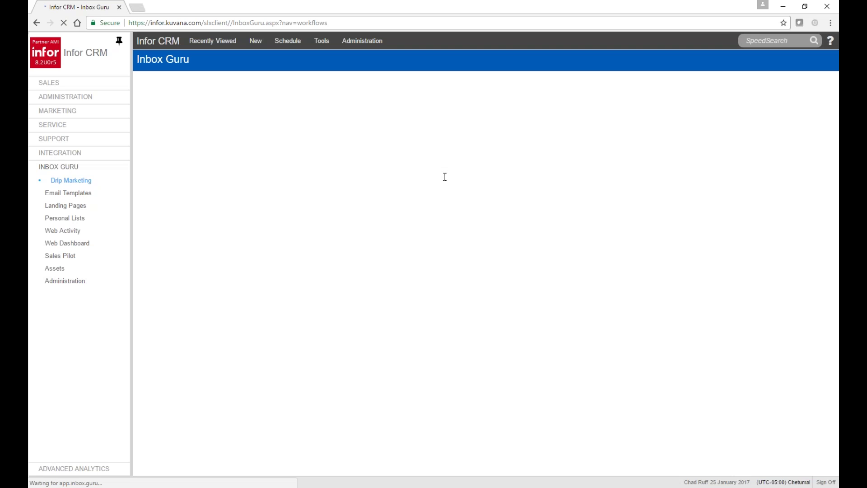
Step: Reopen the _Partner Demo - EU Mailing List drip campaign for editing
{"action": "left_click", "coordinate": [278, 358]}
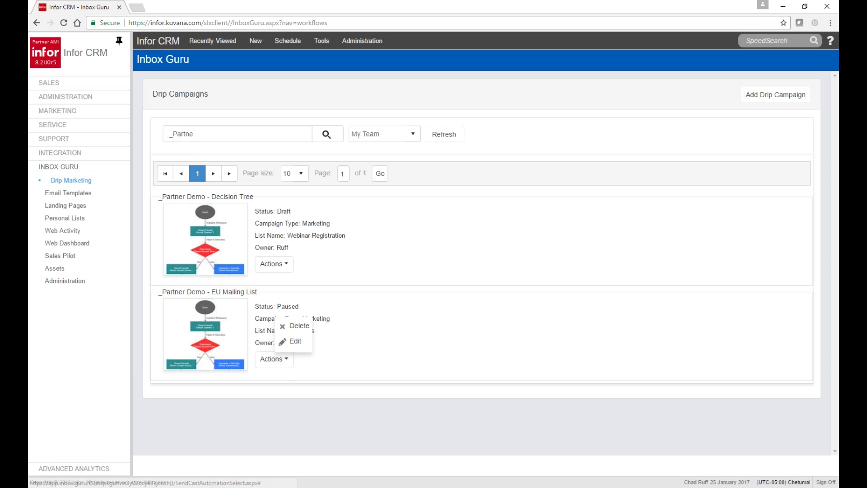
{"action": "left_click", "coordinate": [292, 344]}
{"action": "left_click", "coordinate": [274, 359]}
{"action": "left_click", "coordinate": [291, 345]}
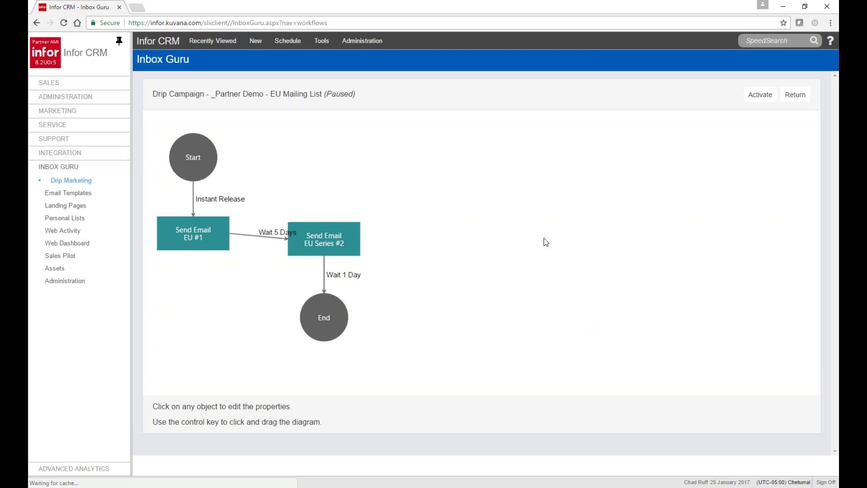
Step: View the Drip Dashboard of the EU #1 email step and return to the campaign diagram
{"action": "left_click", "coordinate": [212, 233]}
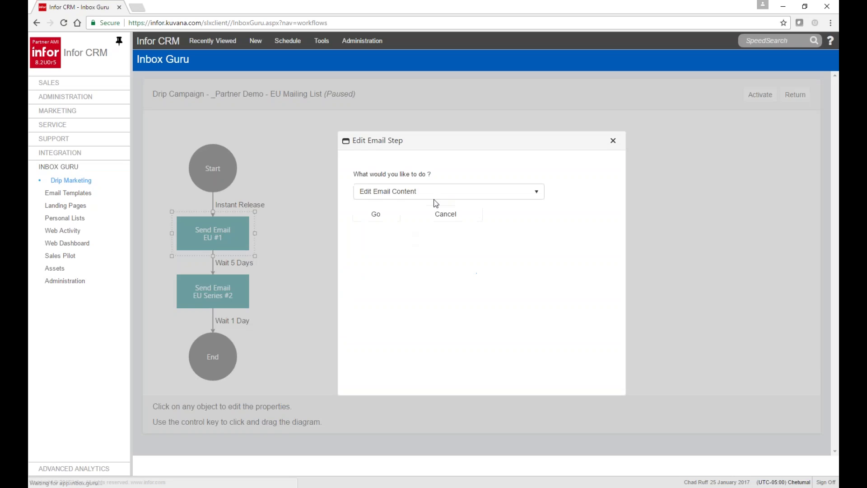
{"action": "left_click", "coordinate": [432, 192]}
{"action": "left_click", "coordinate": [416, 223]}
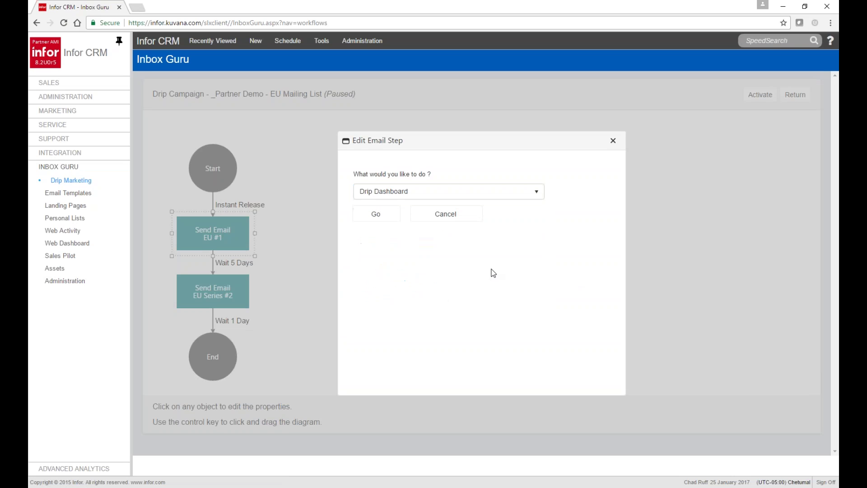
{"action": "left_click", "coordinate": [379, 217]}
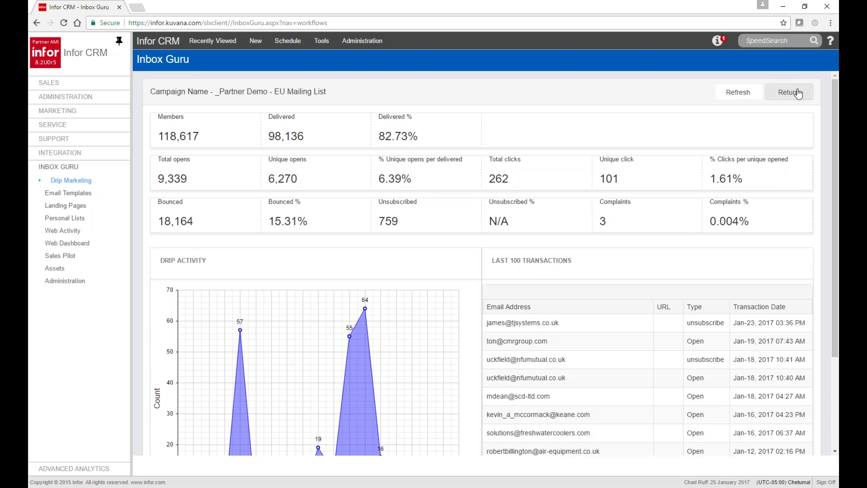
{"action": "left_click", "coordinate": [798, 93]}
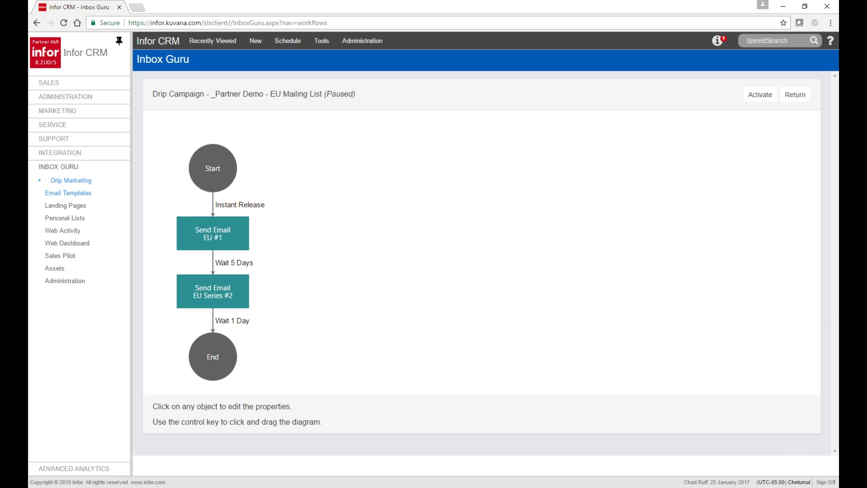
Step: Start a new landing page named Demo with Page Designer as its page type
{"action": "left_click", "coordinate": [64, 208]}
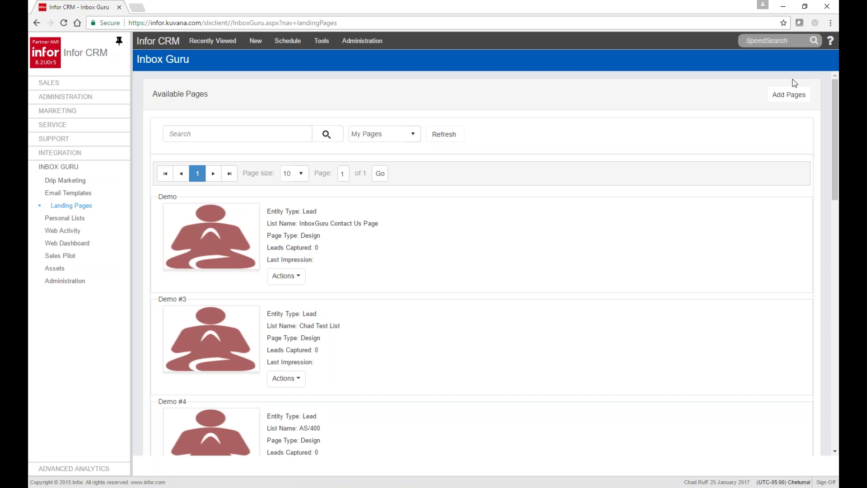
{"action": "left_click", "coordinate": [793, 95]}
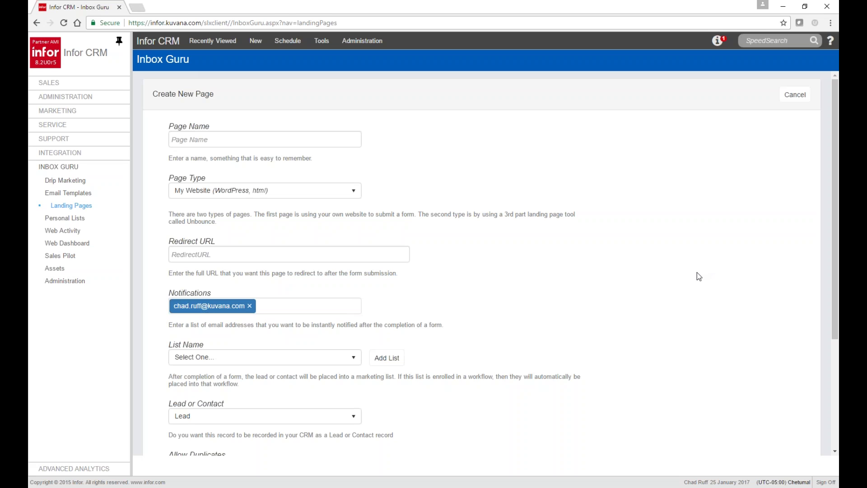
{"action": "scroll", "coordinate": [694, 279], "scroll_direction": "down", "scroll_amount": 1}
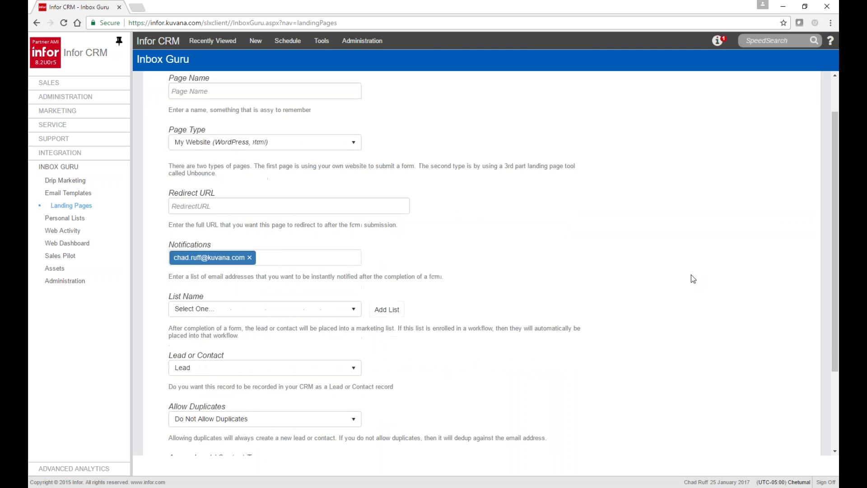
{"action": "scroll", "coordinate": [693, 279], "scroll_direction": "up", "scroll_amount": 1}
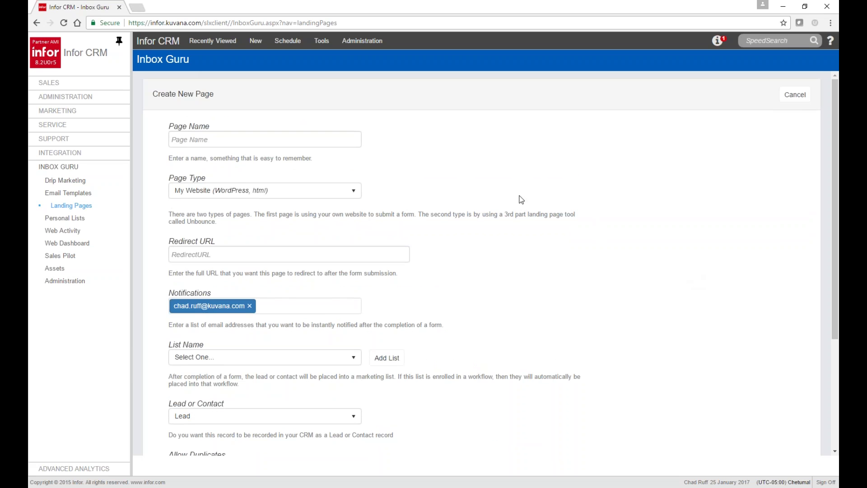
{"action": "left_click", "coordinate": [300, 141]}
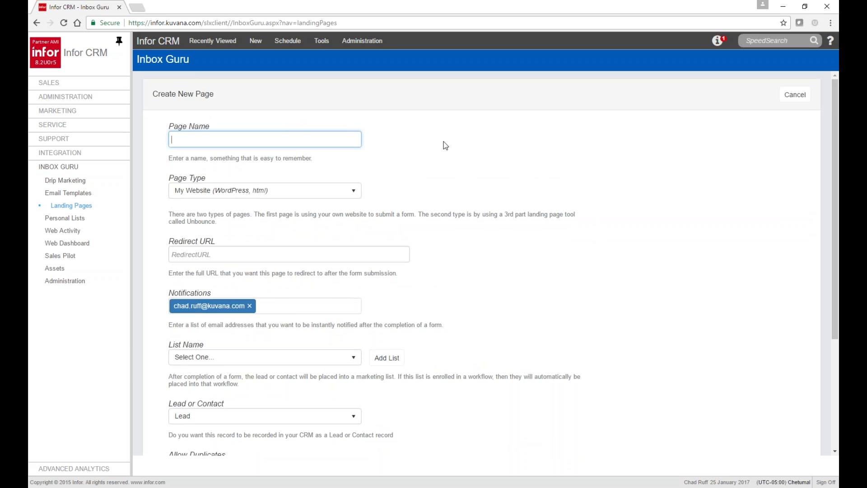
{"action": "type", "text": "Demo"}
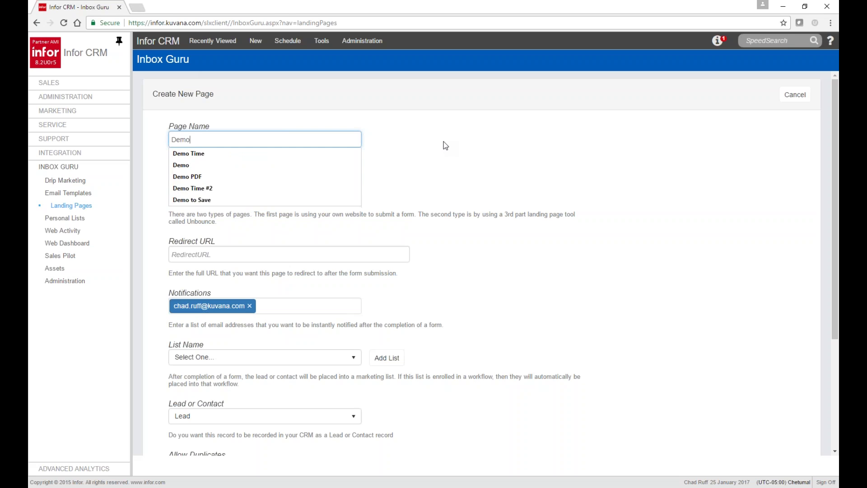
{"action": "left_click", "coordinate": [445, 145]}
{"action": "left_click", "coordinate": [333, 195]}
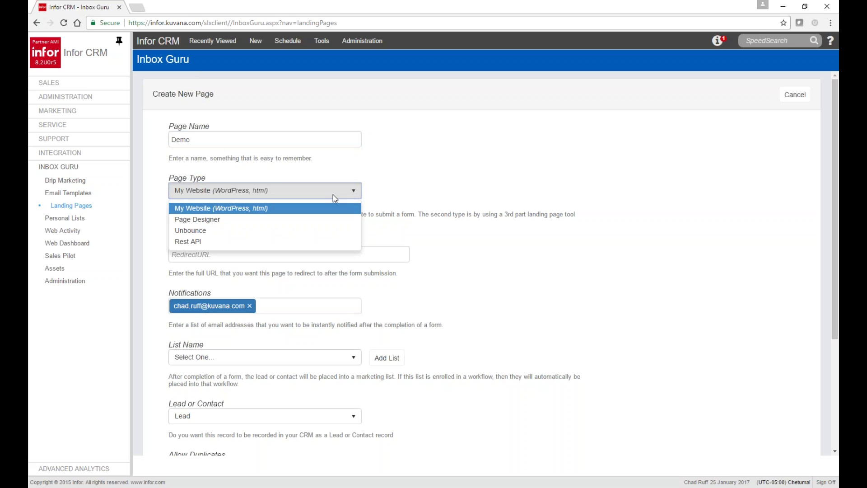
{"action": "left_click", "coordinate": [246, 221]}
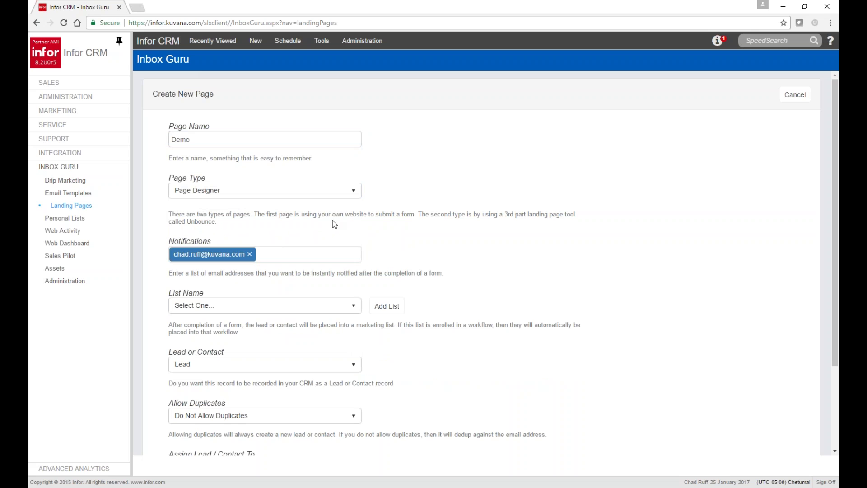
Step: Assign the Internal Test List as the marketing list for the new landing page
{"action": "left_click", "coordinate": [299, 253]}
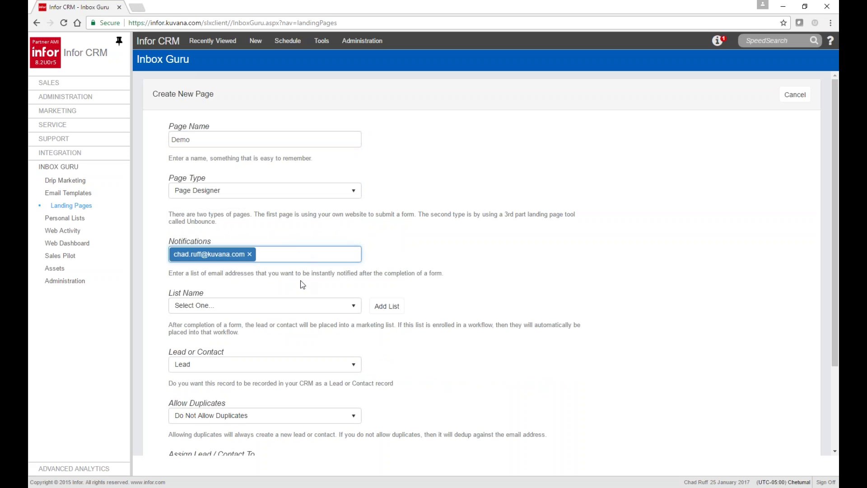
{"action": "left_click", "coordinate": [269, 307]}
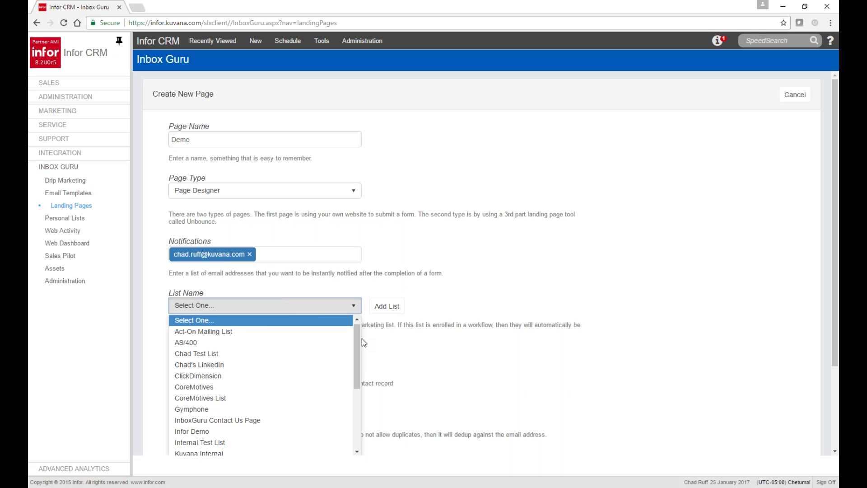
{"action": "scroll", "coordinate": [357, 357], "scroll_direction": "down", "scroll_amount": 1}
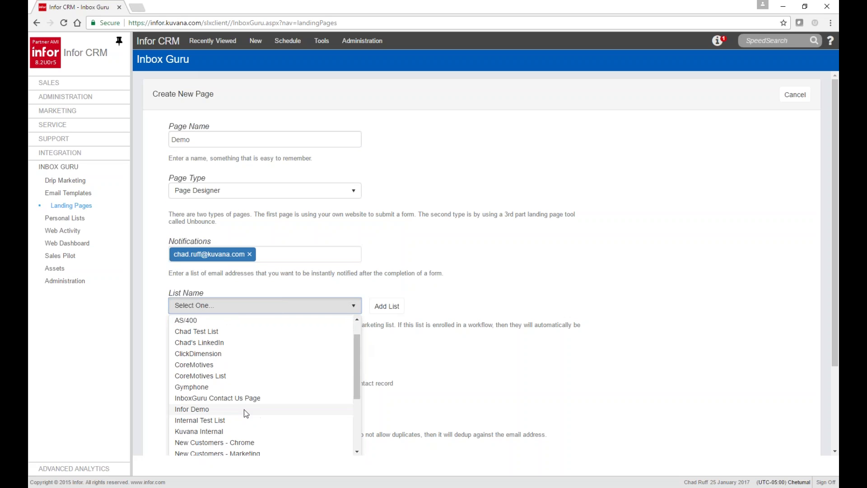
{"action": "left_click", "coordinate": [219, 421]}
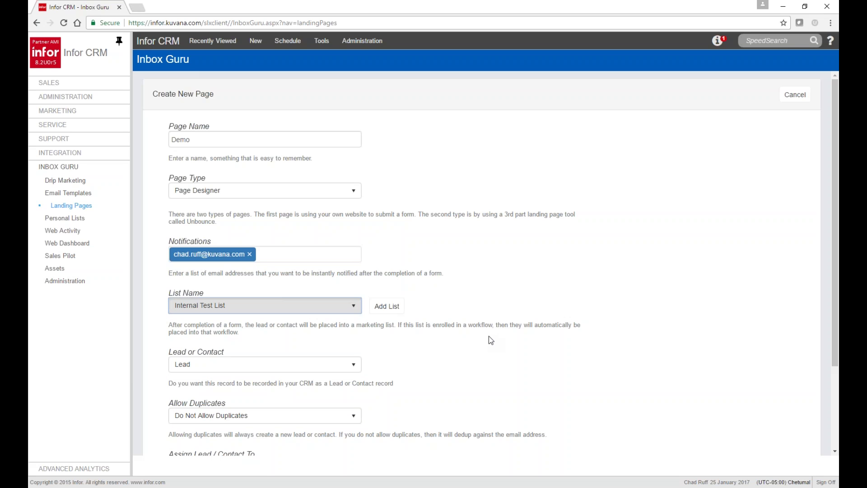
Step: Check the record and duplicate options, keep Lead, Do Not Allow Duplicates and Use Infor Assignment Rules, and proceed to the page diagram
{"action": "scroll", "coordinate": [490, 342], "scroll_direction": "down", "scroll_amount": 2}
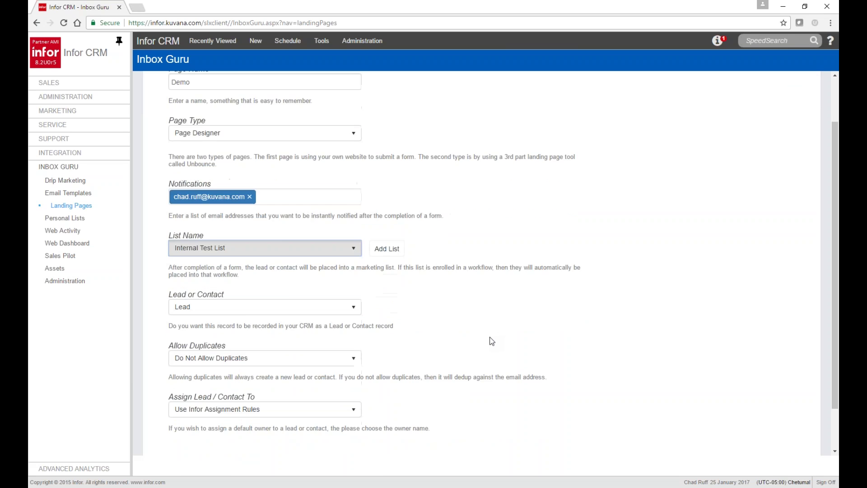
{"action": "left_click", "coordinate": [353, 268]}
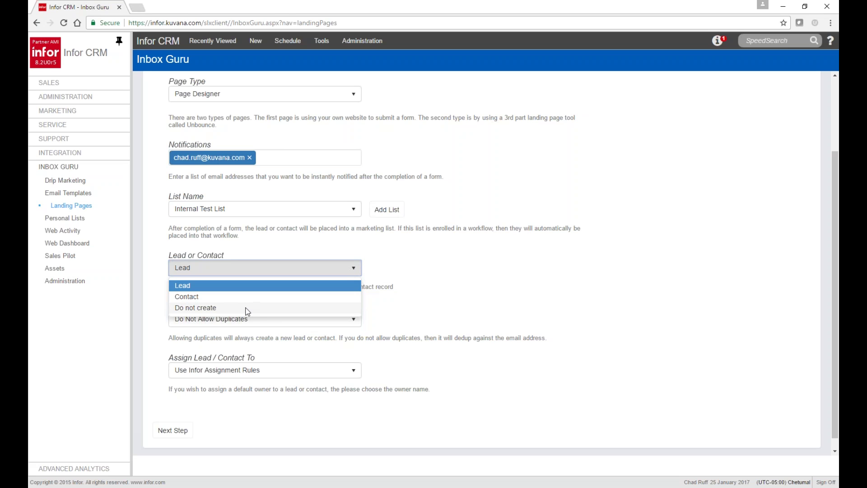
{"action": "left_click", "coordinate": [581, 289]}
{"action": "left_click", "coordinate": [349, 320]}
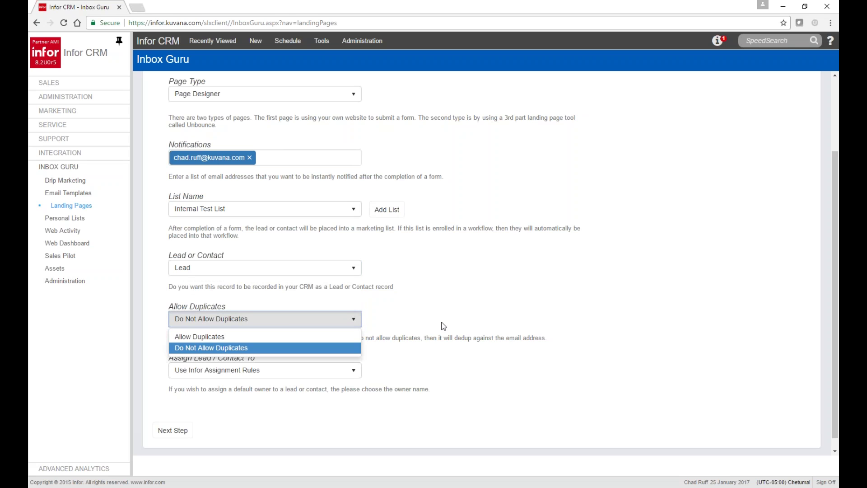
{"action": "left_click", "coordinate": [449, 376]}
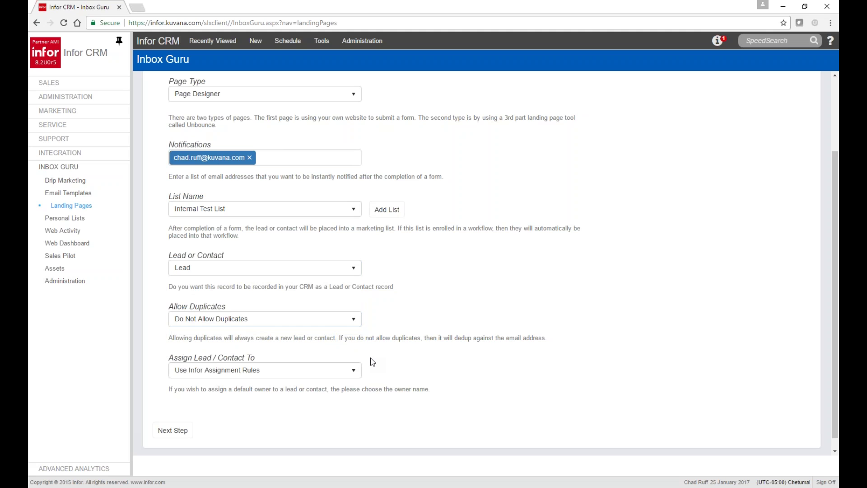
{"action": "scroll", "coordinate": [441, 270], "scroll_direction": "up", "scroll_amount": 2}
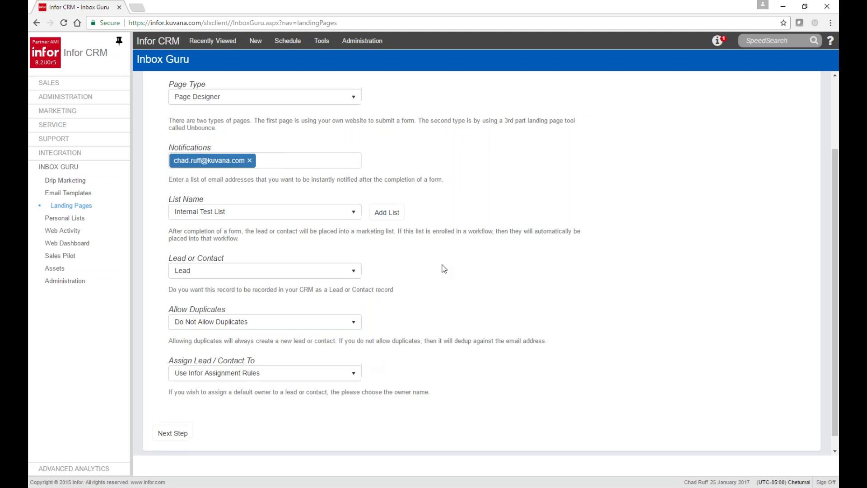
{"action": "scroll", "coordinate": [534, 201], "scroll_direction": "down", "scroll_amount": 2}
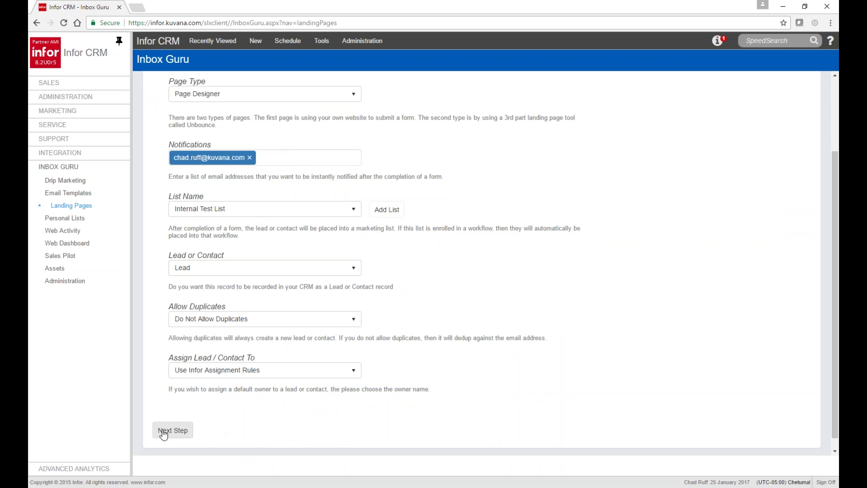
{"action": "left_click", "coordinate": [165, 431]}
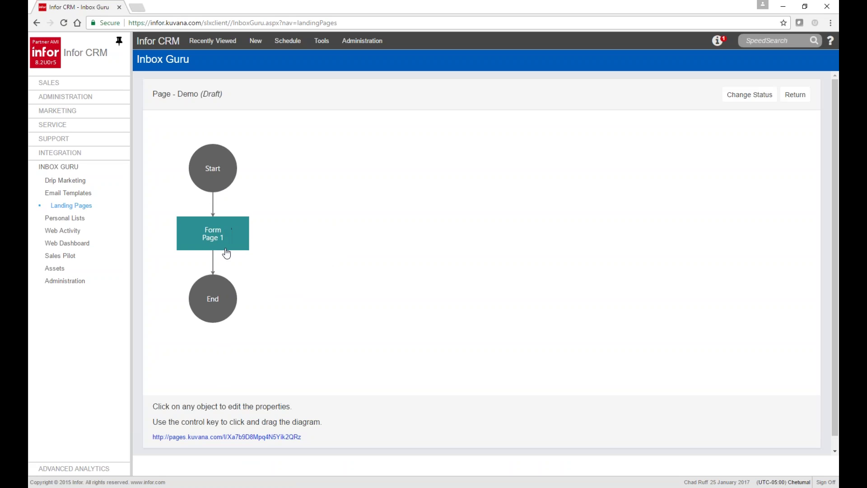
Step: Open the Page 1 form step for editing and insert the Contact Us question template
{"action": "left_click", "coordinate": [210, 233]}
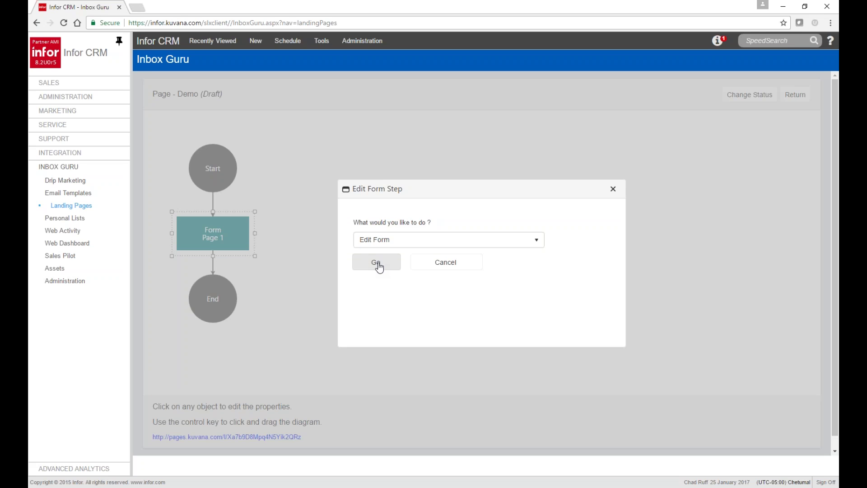
{"action": "left_click", "coordinate": [378, 264]}
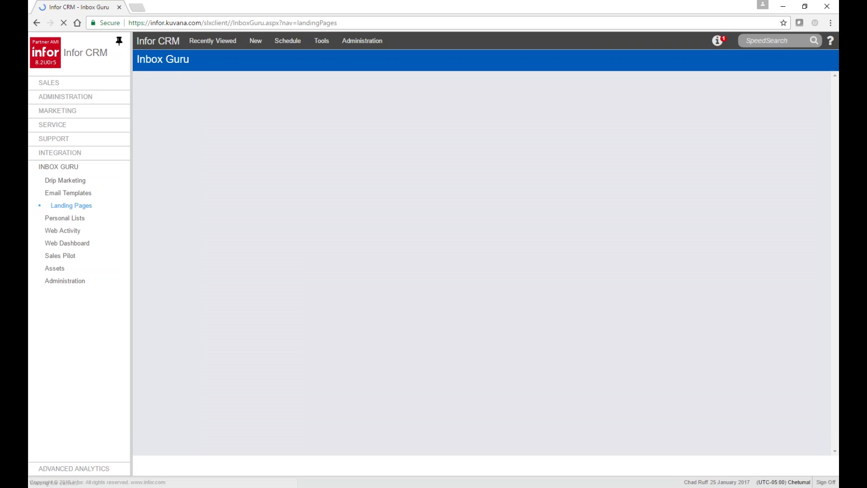
{"action": "left_click", "coordinate": [765, 93]}
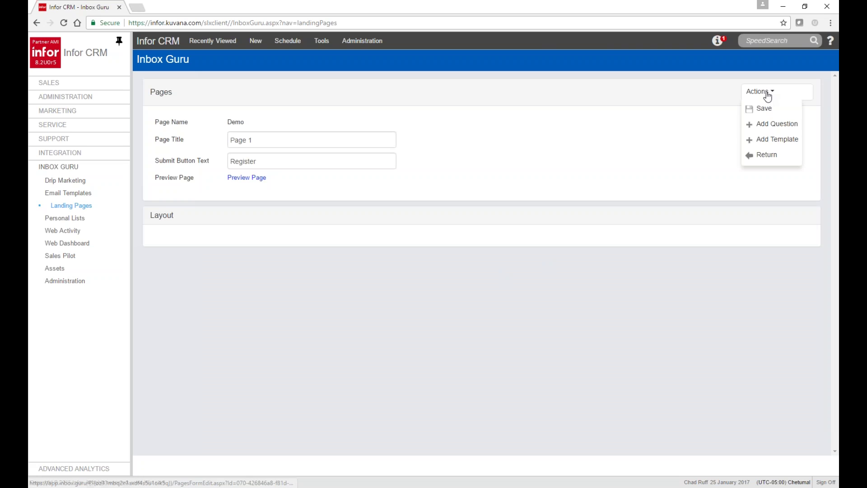
{"action": "left_click", "coordinate": [775, 140]}
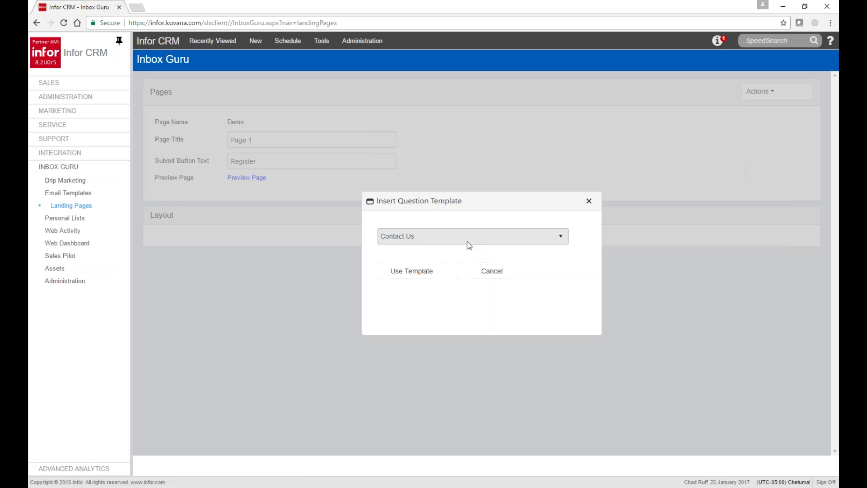
{"action": "left_click", "coordinate": [412, 270]}
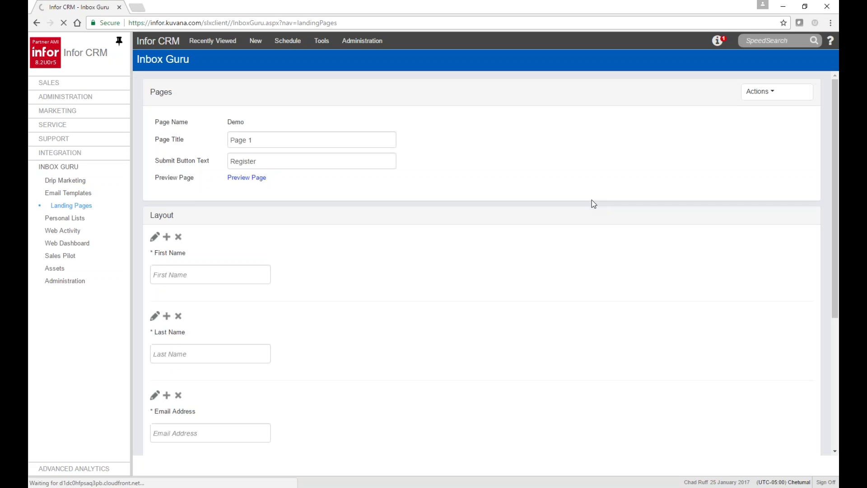
Step: Review the form layout, preview the page, try to register with the name fields empty, and close the preview
{"action": "scroll", "coordinate": [639, 176], "scroll_direction": "down", "scroll_amount": 5}
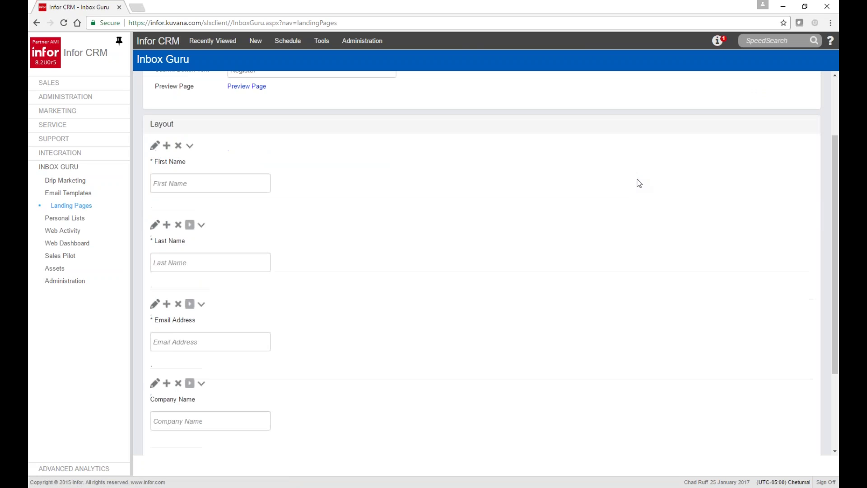
{"action": "scroll", "coordinate": [639, 183], "scroll_direction": "up", "scroll_amount": 5}
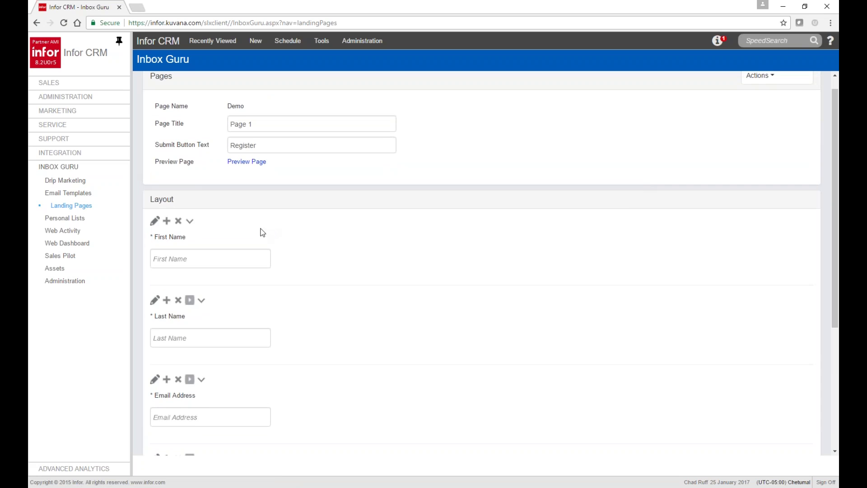
{"action": "scroll", "coordinate": [244, 401], "scroll_direction": "down", "scroll_amount": 1}
{"action": "scroll", "coordinate": [267, 391], "scroll_direction": "up", "scroll_amount": 2}
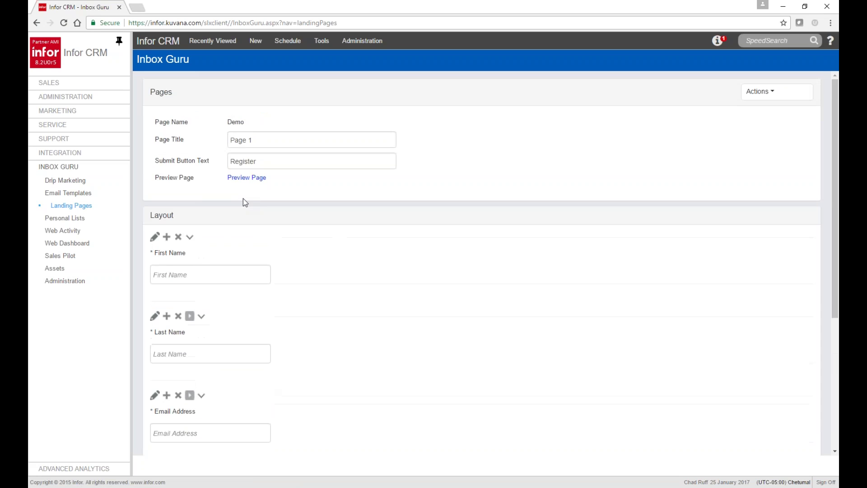
{"action": "left_click", "coordinate": [246, 177]}
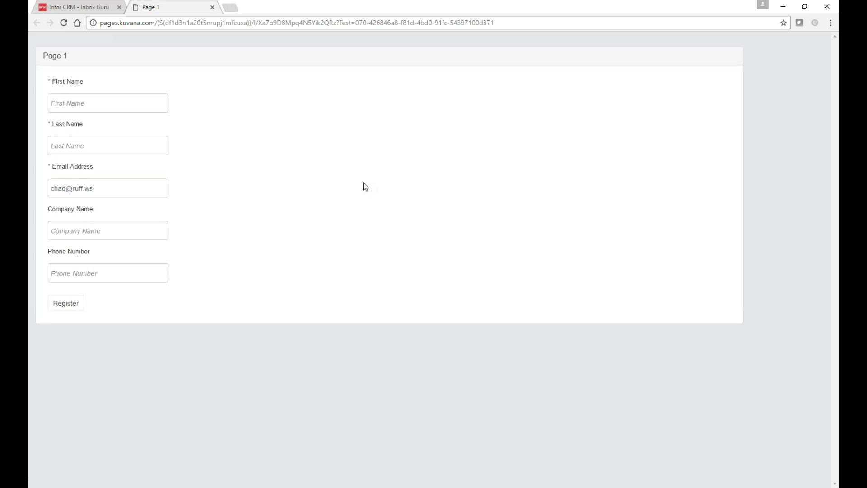
{"action": "left_click", "coordinate": [65, 304]}
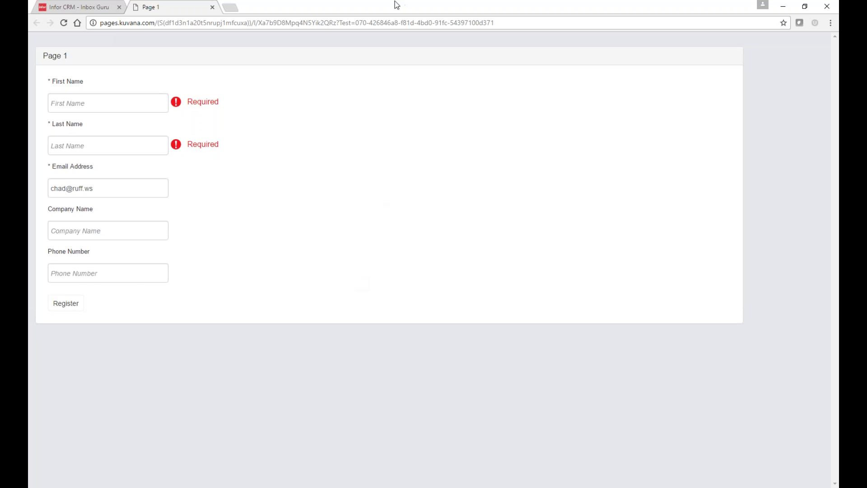
{"action": "left_click", "coordinate": [212, 7]}
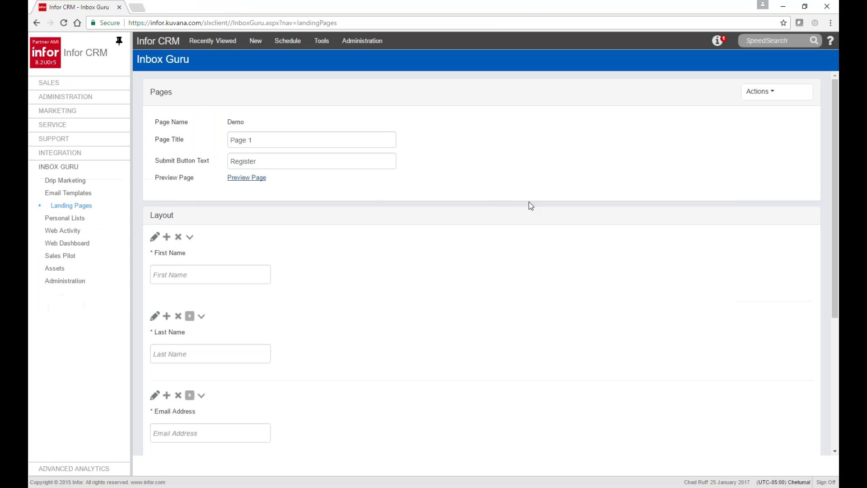
Step: Add a Star Rating question to the Page 1 form
{"action": "left_click", "coordinate": [760, 91]}
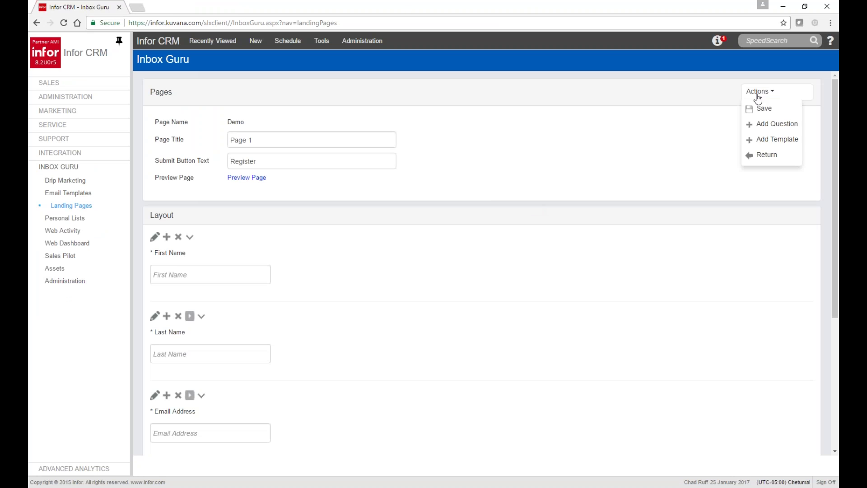
{"action": "left_click", "coordinate": [765, 126]}
{"action": "left_click", "coordinate": [562, 234]}
{"action": "scroll", "coordinate": [493, 277], "scroll_direction": "up", "scroll_amount": 1}
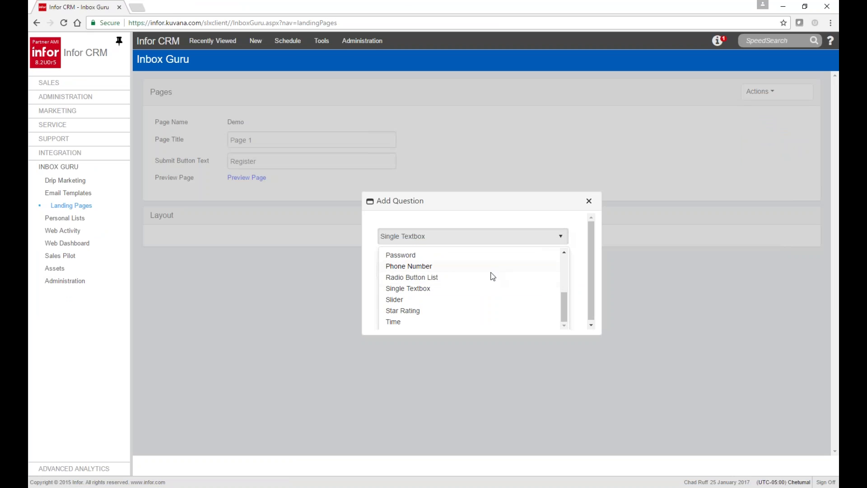
{"action": "left_click", "coordinate": [422, 310]}
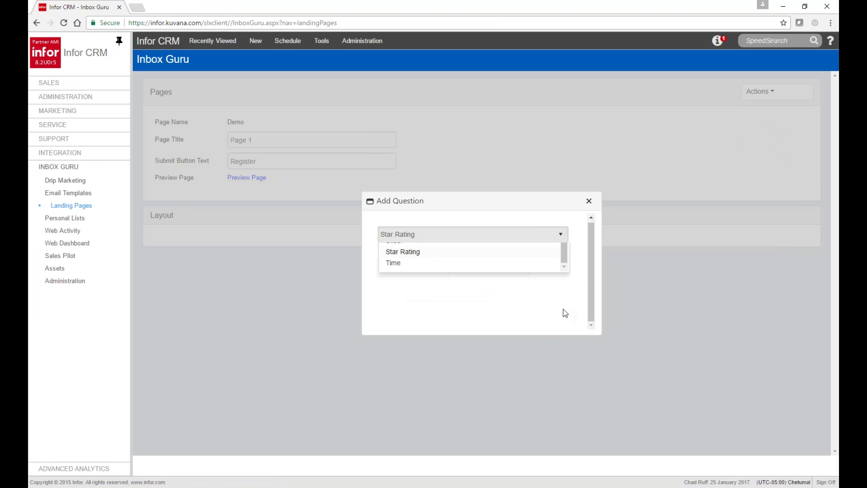
{"action": "left_click", "coordinate": [424, 277]}
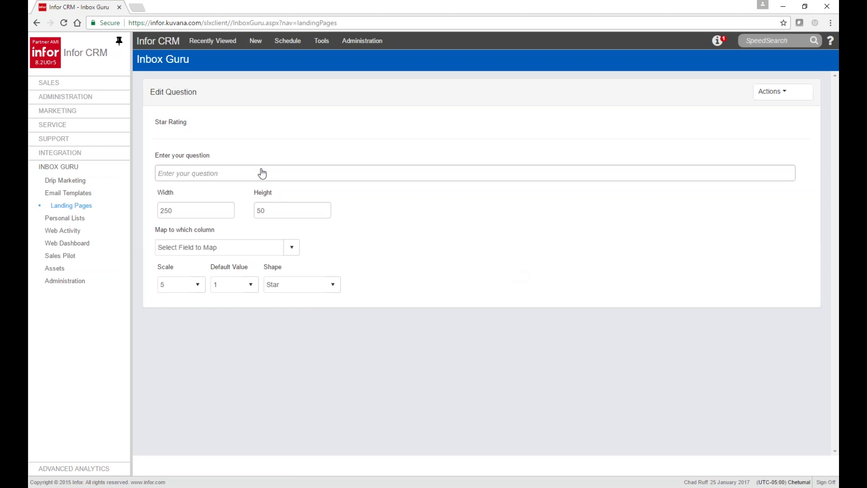
Step: Word the star rating question "What is your rating ?", set its scale to 10, and save it back to the form
{"action": "left_click", "coordinate": [262, 174]}
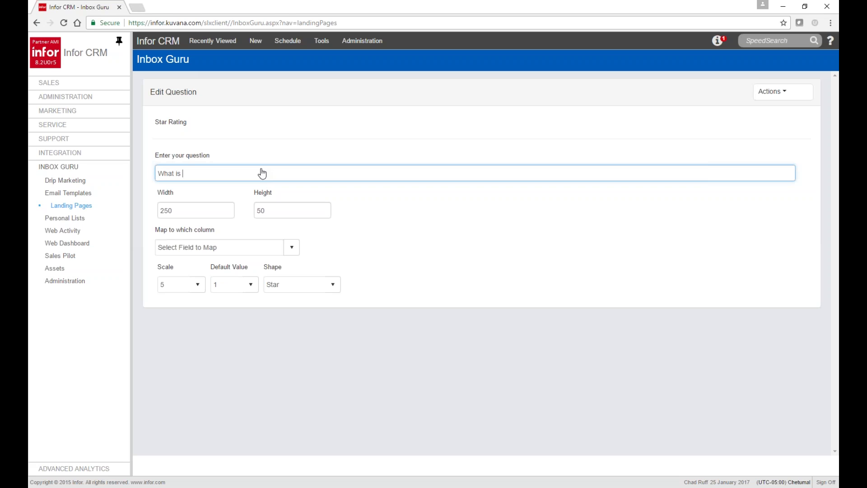
{"action": "type", "text": "What is your rating ?"}
{"action": "left_click", "coordinate": [292, 247]}
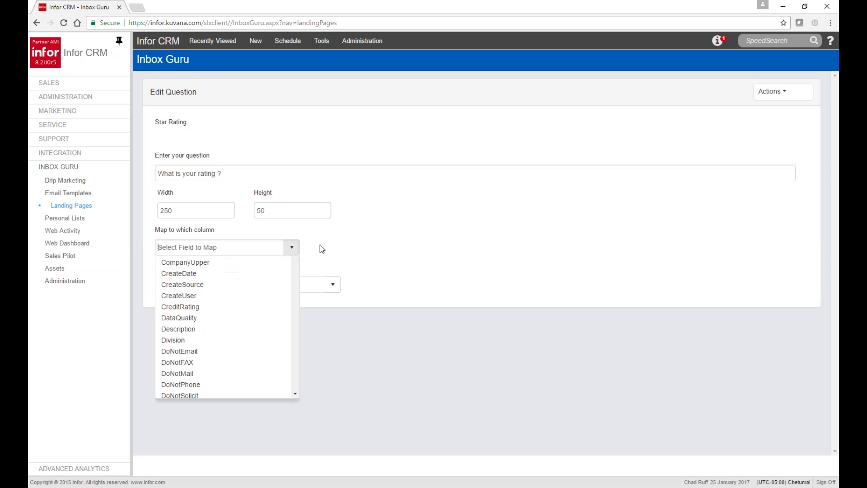
{"action": "left_click", "coordinate": [362, 234]}
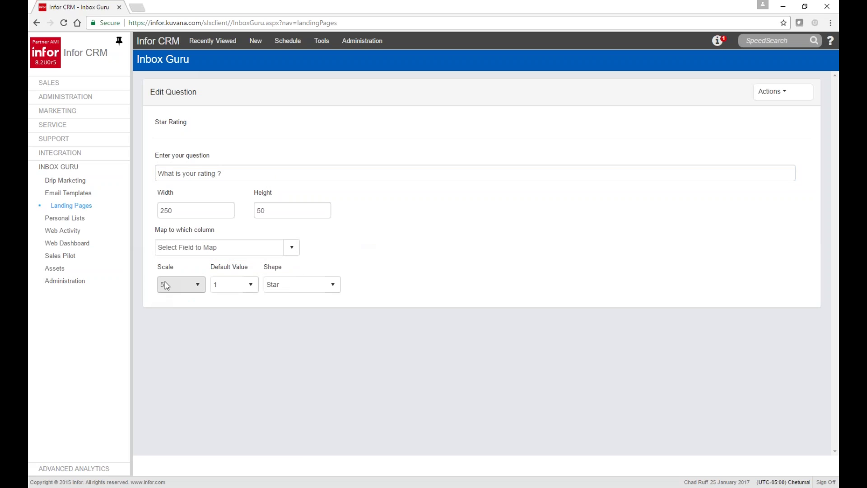
{"action": "left_click", "coordinate": [307, 284]}
{"action": "left_click", "coordinate": [326, 260]}
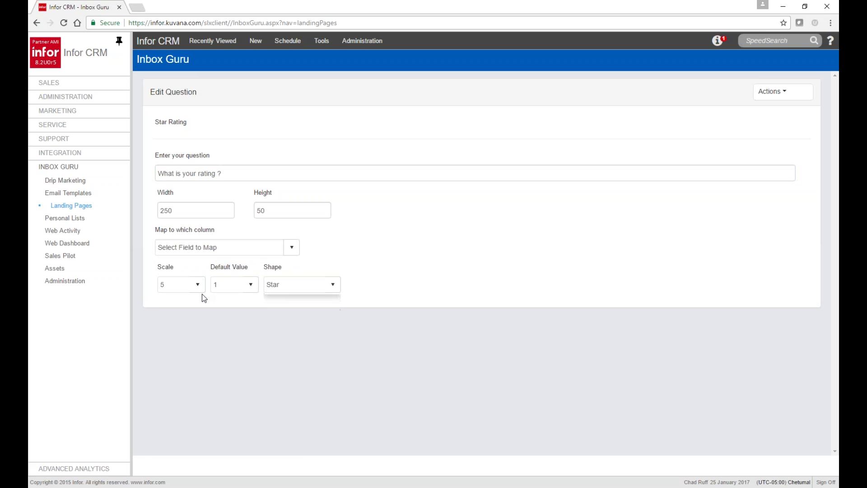
{"action": "left_click", "coordinate": [179, 284]}
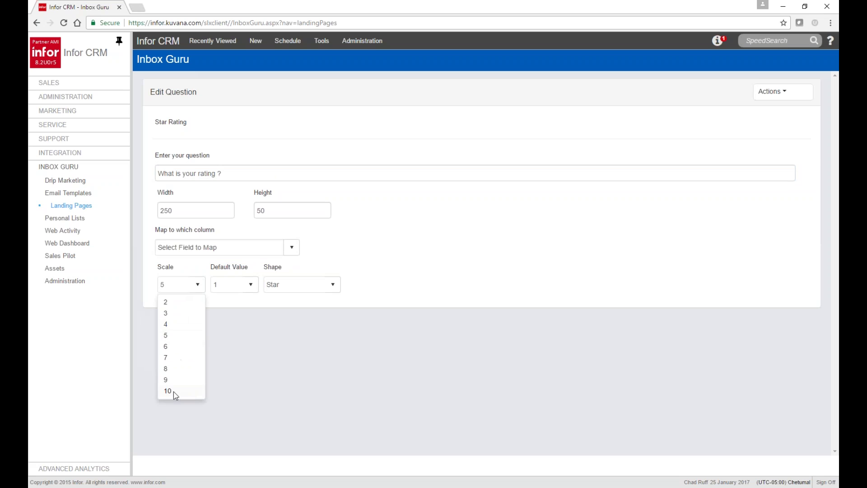
{"action": "left_click", "coordinate": [174, 390]}
{"action": "left_click", "coordinate": [774, 92]}
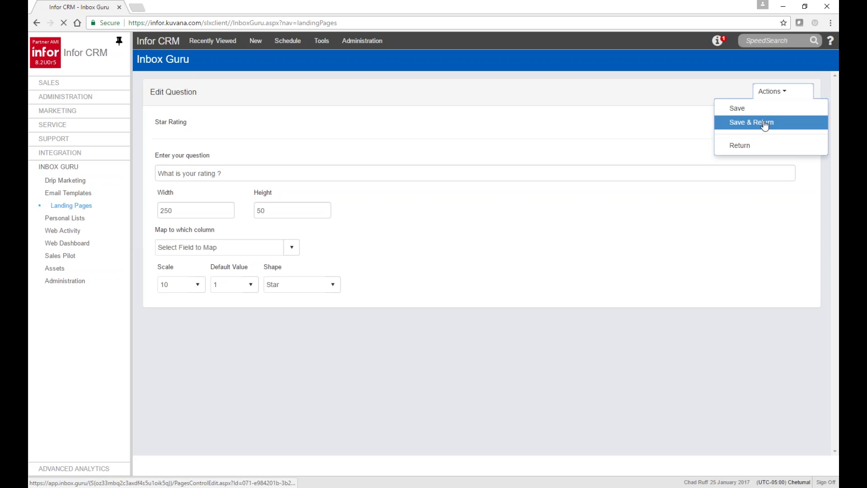
{"action": "left_click", "coordinate": [766, 123]}
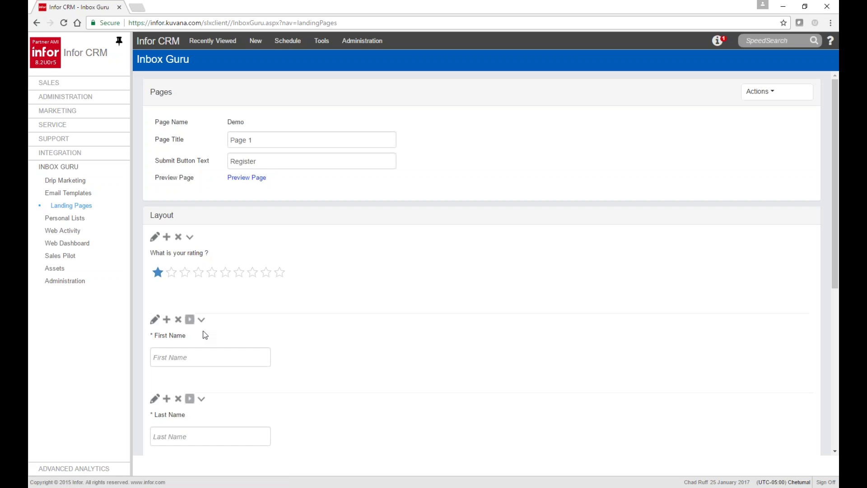
Step: Move the rating question below Last Name, then preview the page, try the star rating and close the preview
{"action": "left_click", "coordinate": [190, 238]}
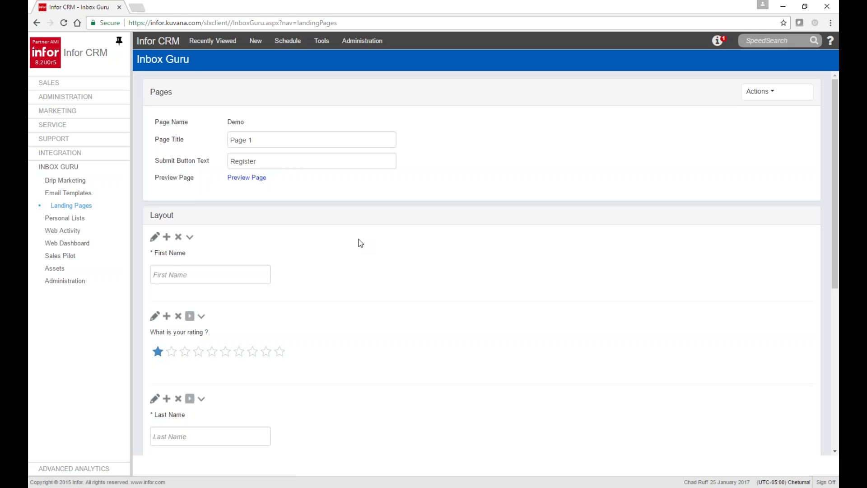
{"action": "left_click", "coordinate": [201, 316]}
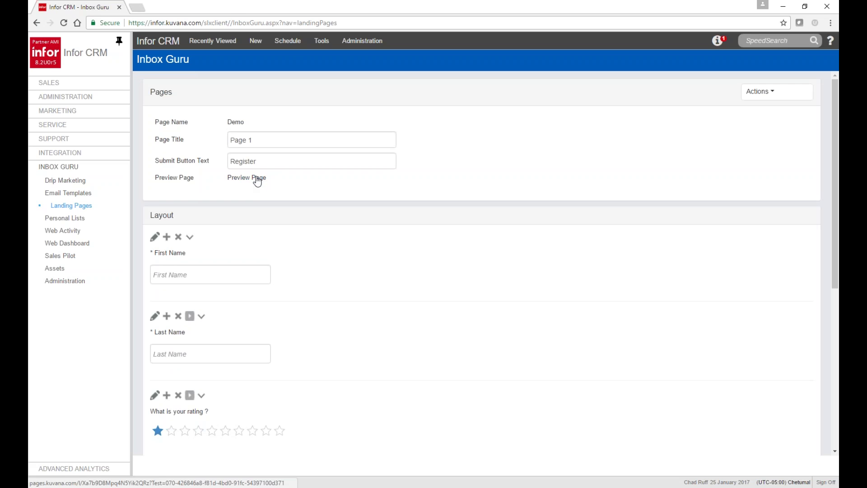
{"action": "left_click", "coordinate": [253, 178]}
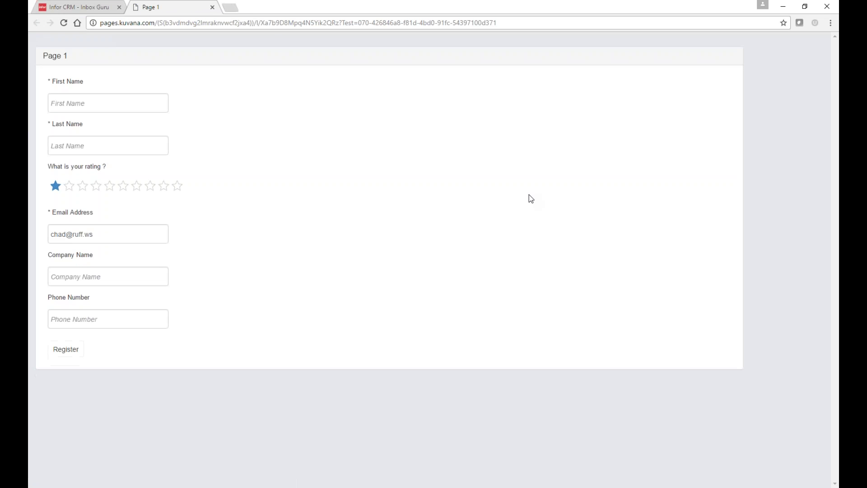
{"action": "left_click", "coordinate": [125, 187]}
{"action": "left_click", "coordinate": [212, 7]}
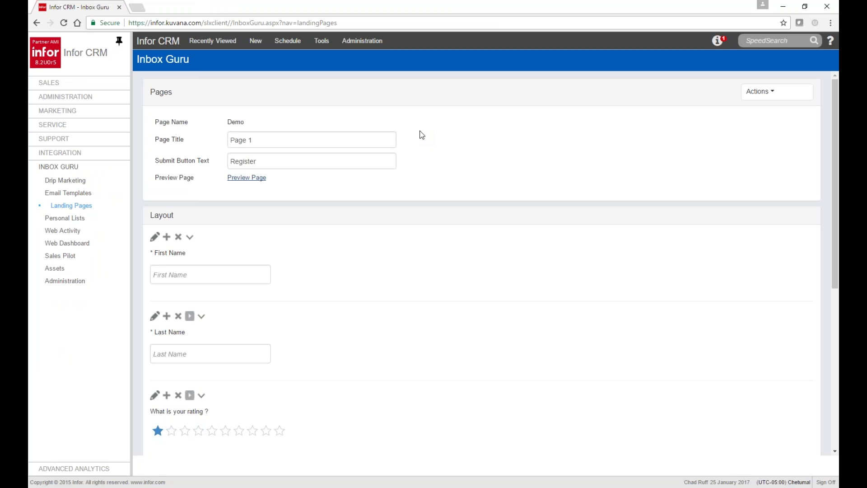
Step: Return to the page diagram and change the Page 1 form step's action type to Decision
{"action": "left_click", "coordinate": [768, 92]}
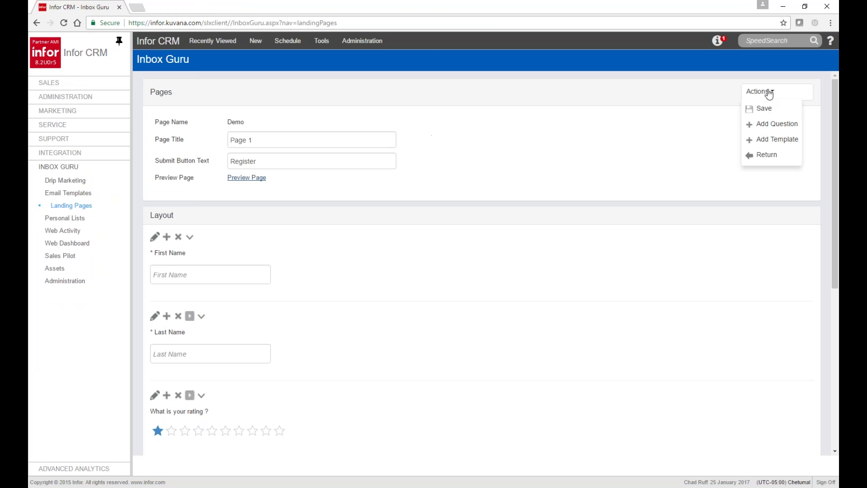
{"action": "left_click", "coordinate": [768, 154]}
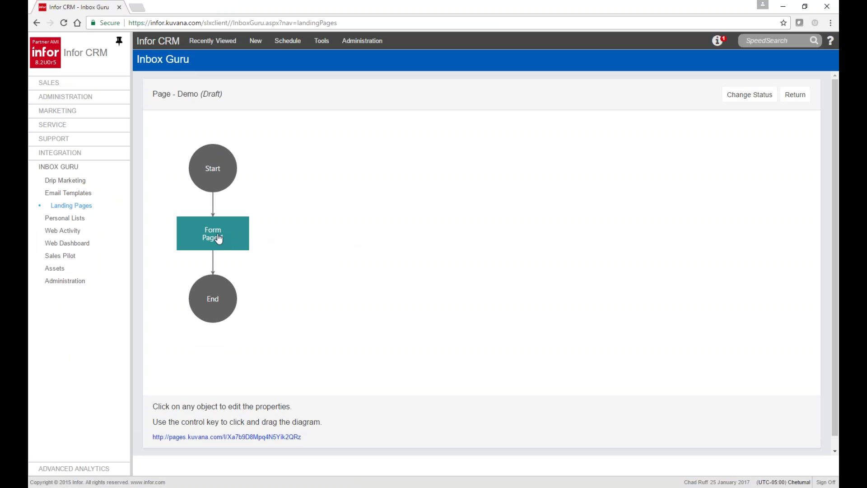
{"action": "left_click", "coordinate": [212, 236]}
{"action": "left_click", "coordinate": [376, 240]}
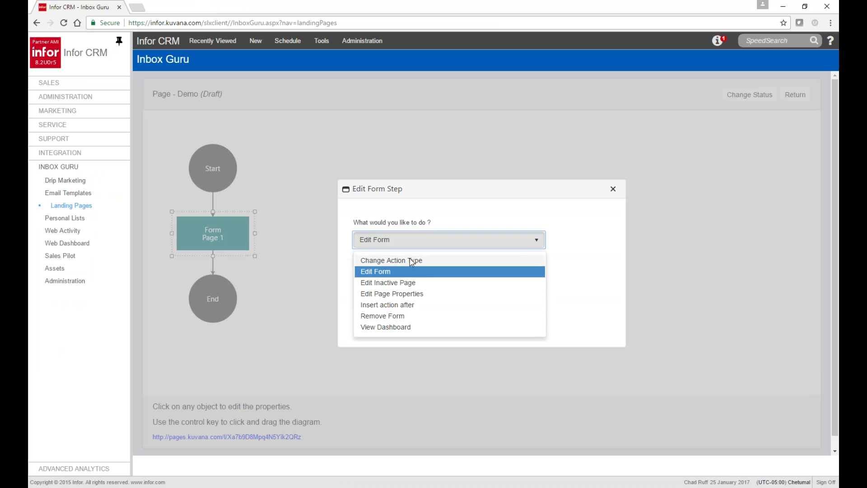
{"action": "left_click", "coordinate": [411, 261]}
{"action": "left_click", "coordinate": [406, 276]}
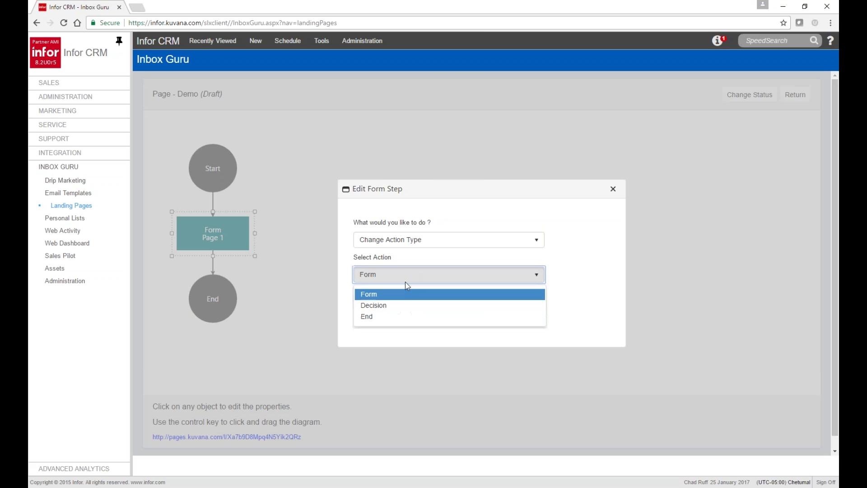
{"action": "left_click", "coordinate": [395, 310]}
{"action": "left_click", "coordinate": [381, 297]}
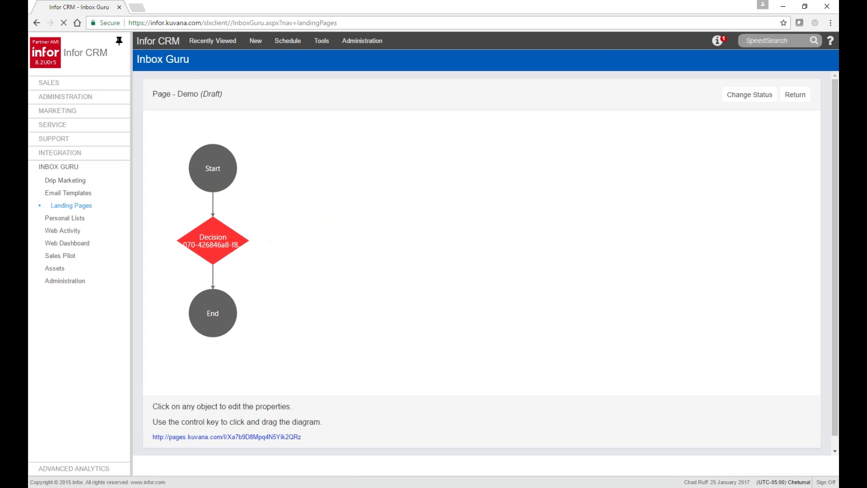
Step: Change the decision step's action type back to Form
{"action": "left_click", "coordinate": [213, 241]}
{"action": "left_click", "coordinate": [391, 240]}
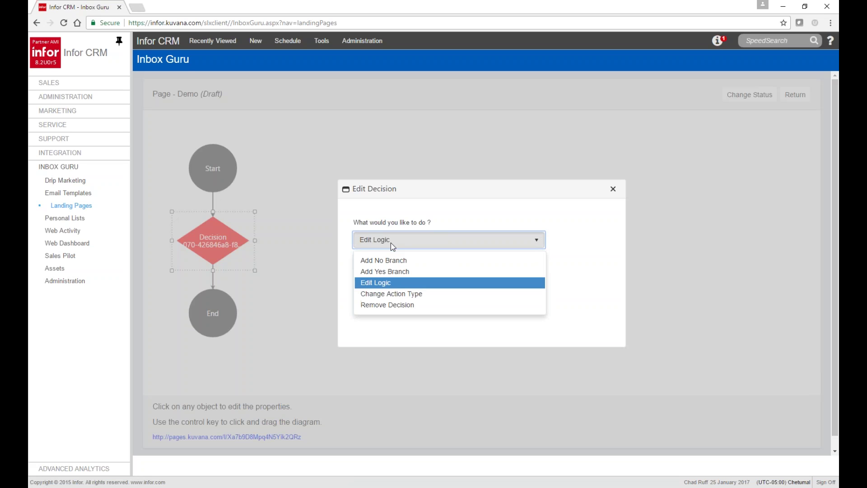
{"action": "left_click", "coordinate": [393, 294]}
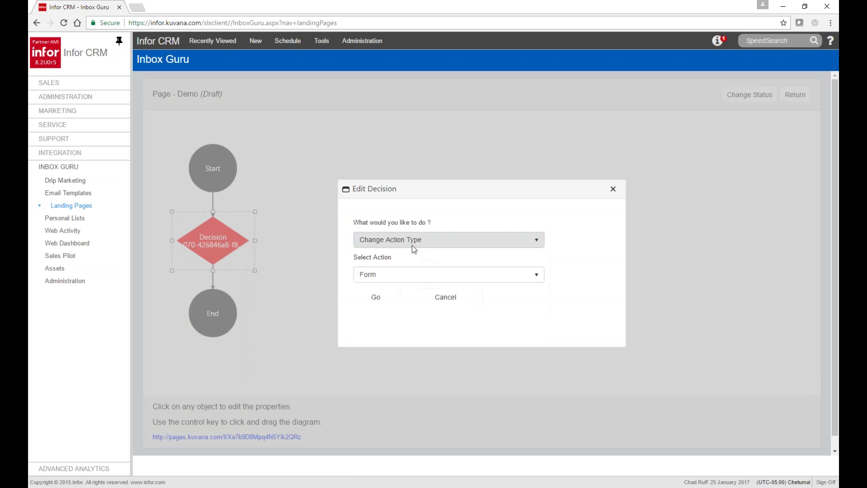
{"action": "left_click", "coordinate": [381, 298]}
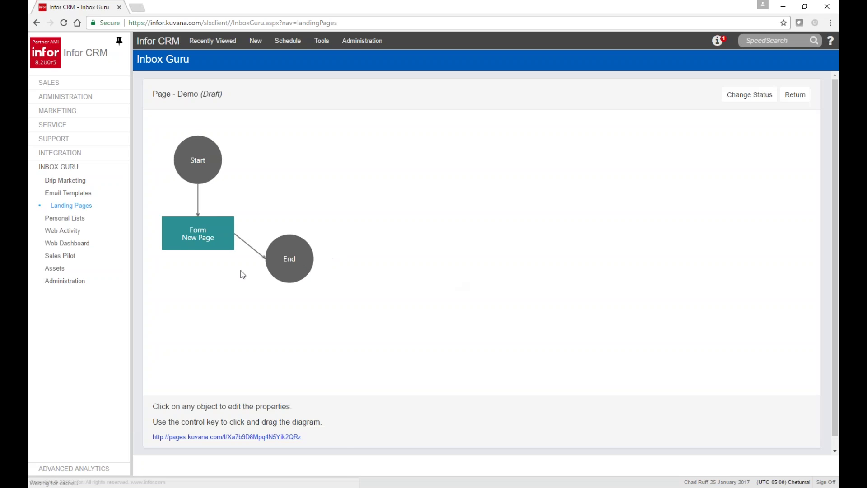
Step: Insert a Decision action after the New Page form step
{"action": "left_click", "coordinate": [235, 233]}
{"action": "left_click", "coordinate": [419, 237]}
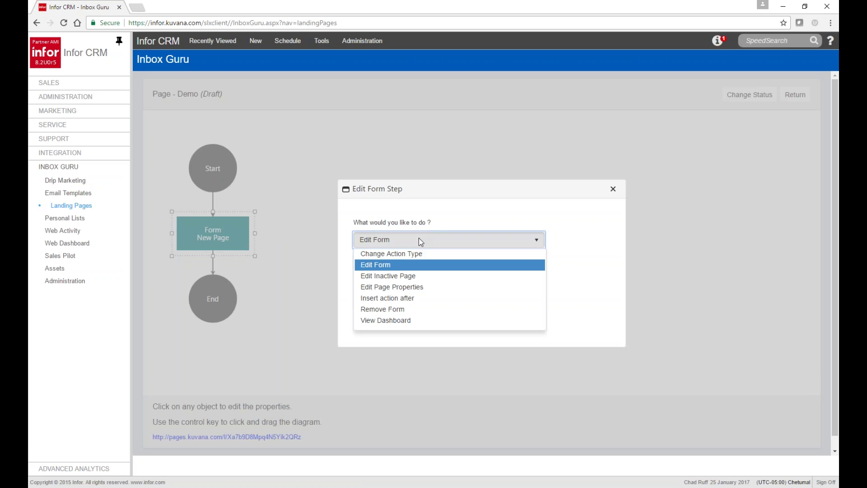
{"action": "left_click", "coordinate": [406, 305]}
{"action": "left_click", "coordinate": [414, 273]}
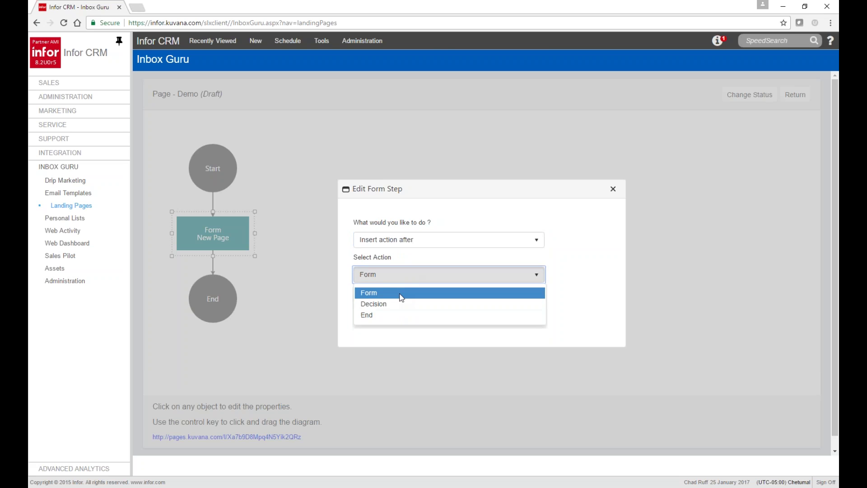
{"action": "left_click", "coordinate": [383, 302]}
{"action": "left_click", "coordinate": [377, 299]}
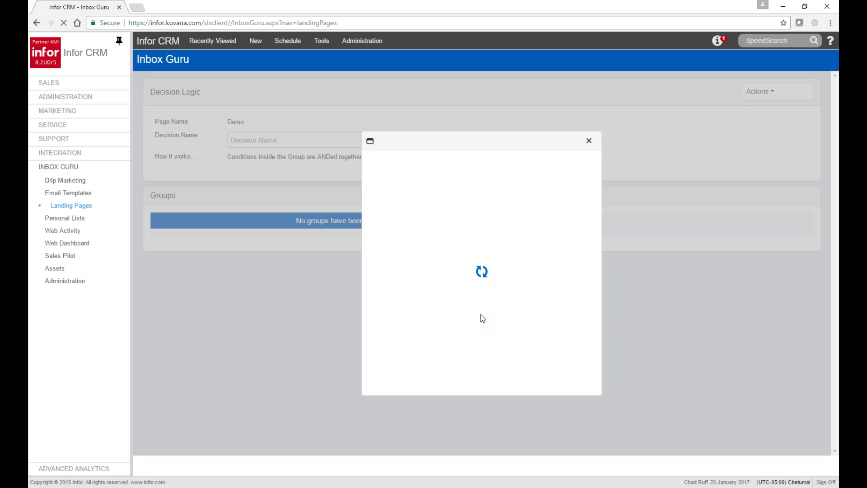
Step: Check the condition types and columns offered for the decision logic, cancel the condition and return to the page diagram
{"action": "left_click", "coordinate": [430, 186]}
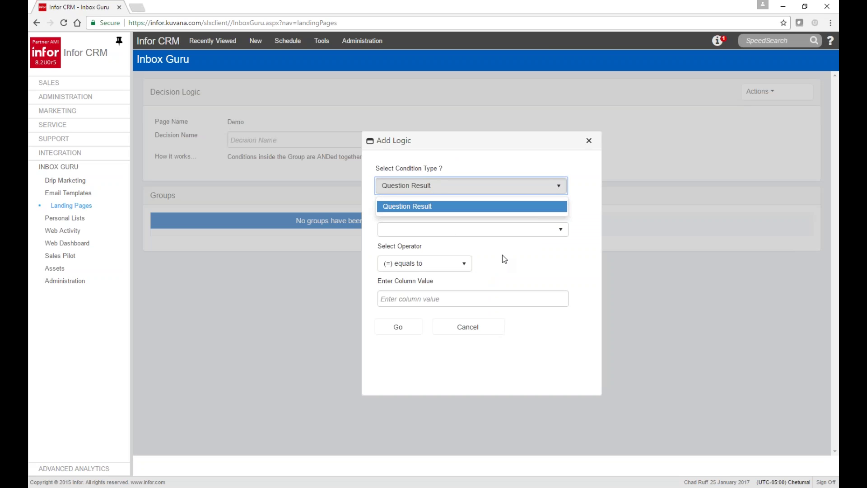
{"action": "left_click", "coordinate": [439, 230]}
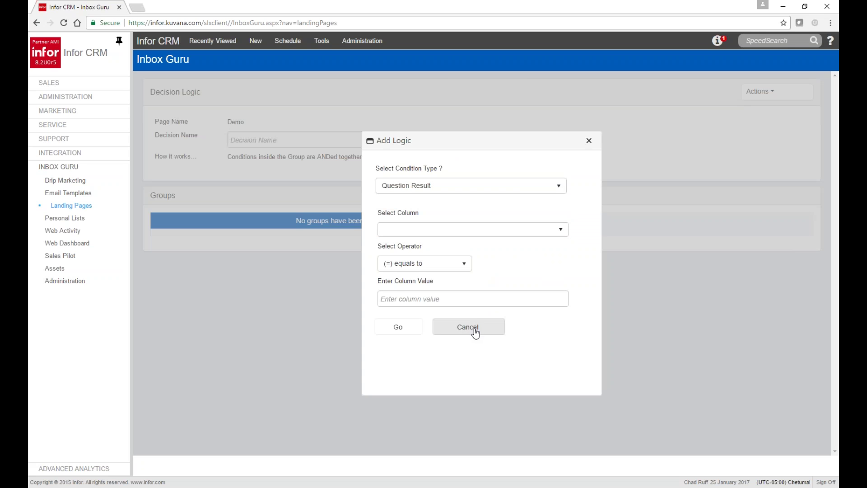
{"action": "left_click", "coordinate": [474, 329]}
{"action": "left_click", "coordinate": [788, 96]}
{"action": "left_click", "coordinate": [768, 140]}
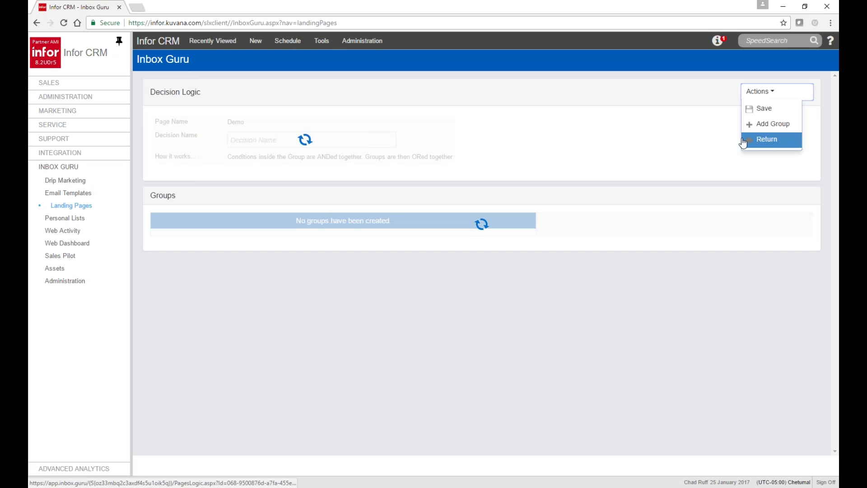
Step: Open the New Page form for editing, insert the Contact Us question template, and return to the page diagram
{"action": "left_click", "coordinate": [239, 241]}
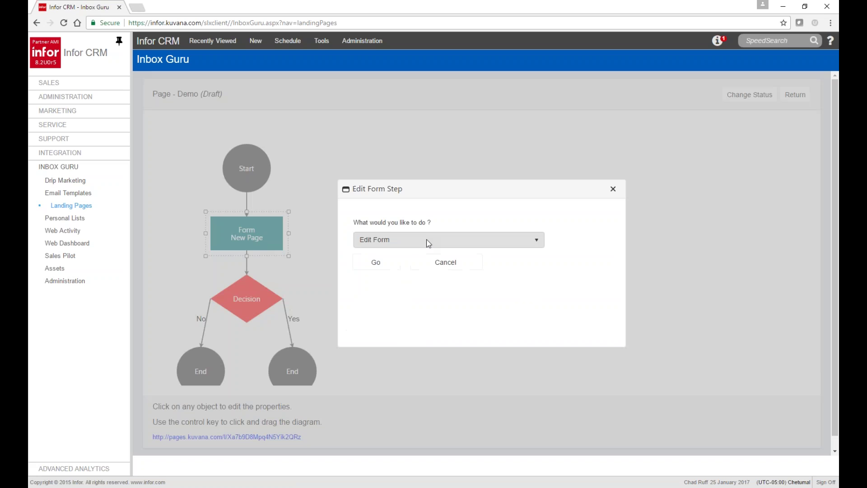
{"action": "left_click", "coordinate": [387, 262]}
{"action": "left_click", "coordinate": [768, 92]}
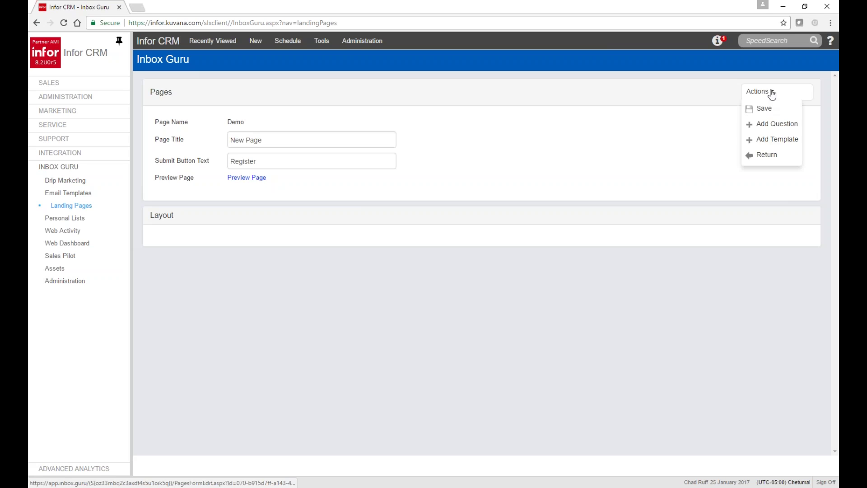
{"action": "left_click", "coordinate": [773, 140]}
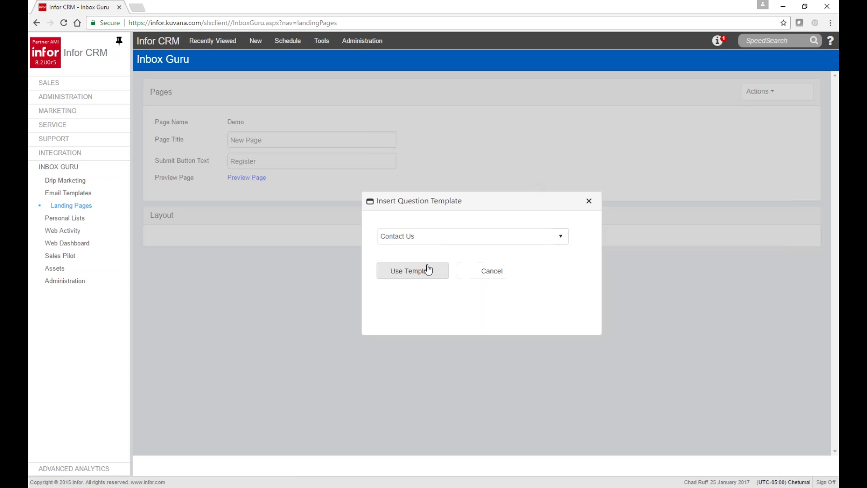
{"action": "left_click", "coordinate": [410, 269]}
{"action": "left_click", "coordinate": [768, 92]}
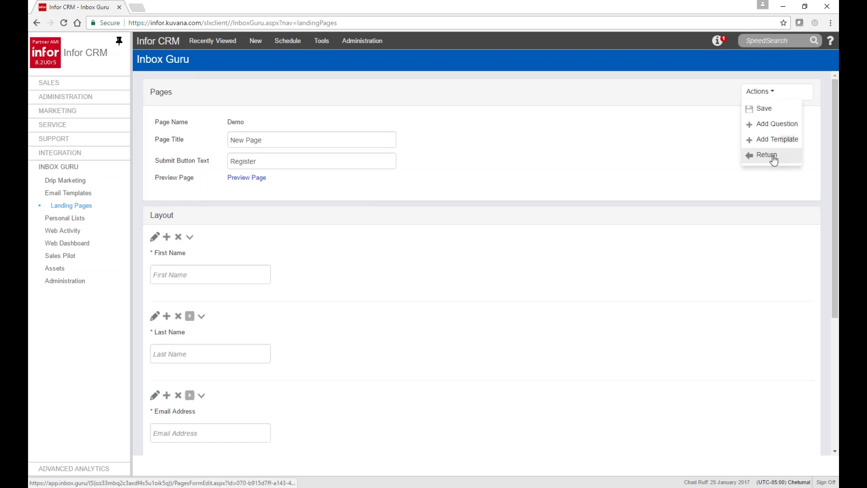
{"action": "left_click", "coordinate": [771, 155]}
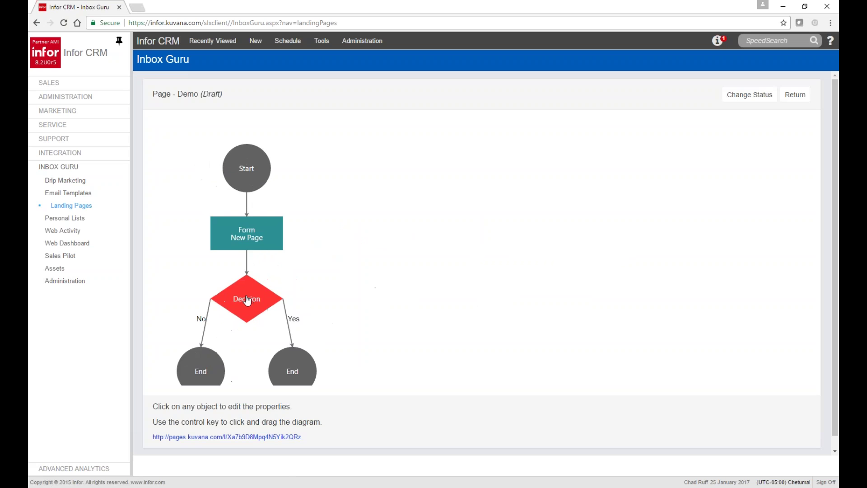
Step: Add a Question Result condition to the decision logic for Phone Number greater than 555, and return to the page diagram
{"action": "left_click", "coordinate": [249, 303]}
{"action": "left_click", "coordinate": [375, 268]}
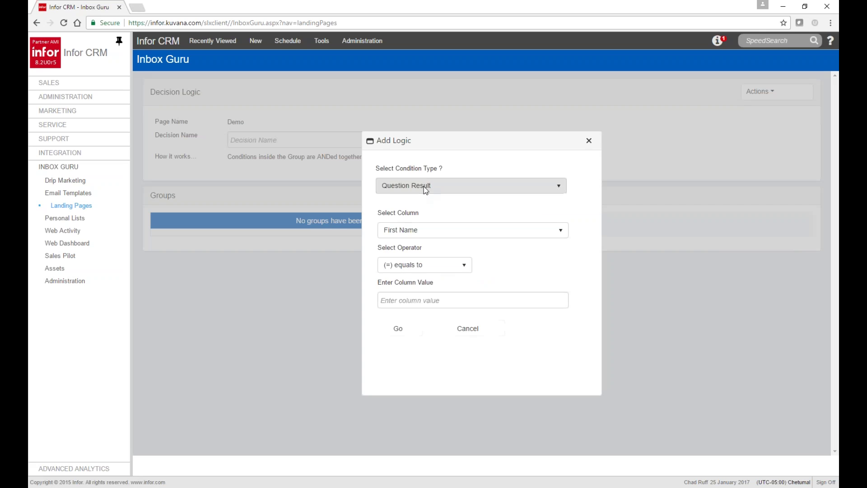
{"action": "left_click", "coordinate": [421, 229]}
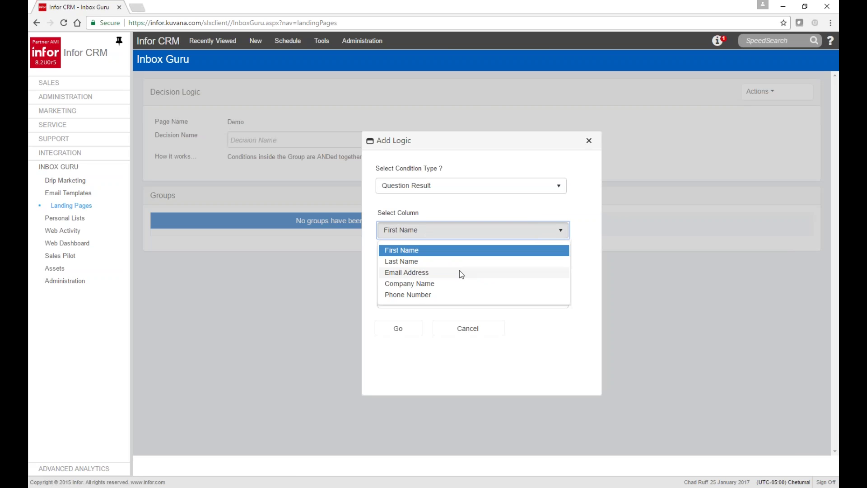
{"action": "left_click", "coordinate": [430, 296]}
{"action": "left_click", "coordinate": [425, 264]}
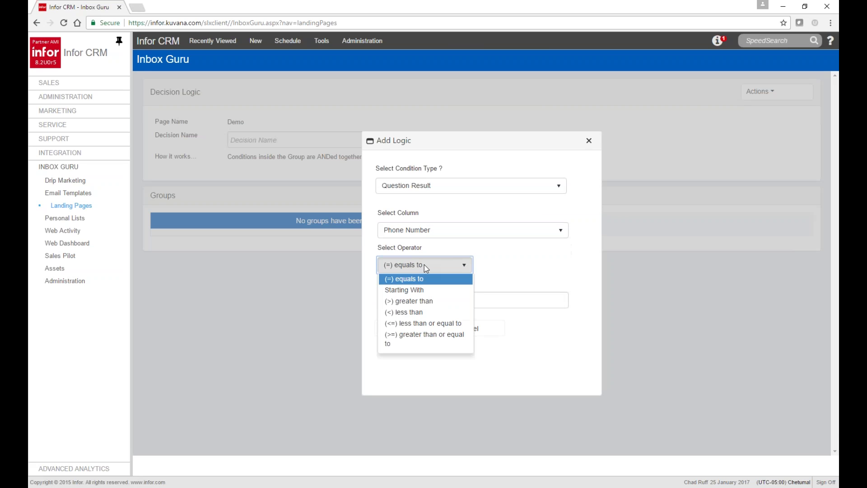
{"action": "left_click", "coordinate": [434, 307]}
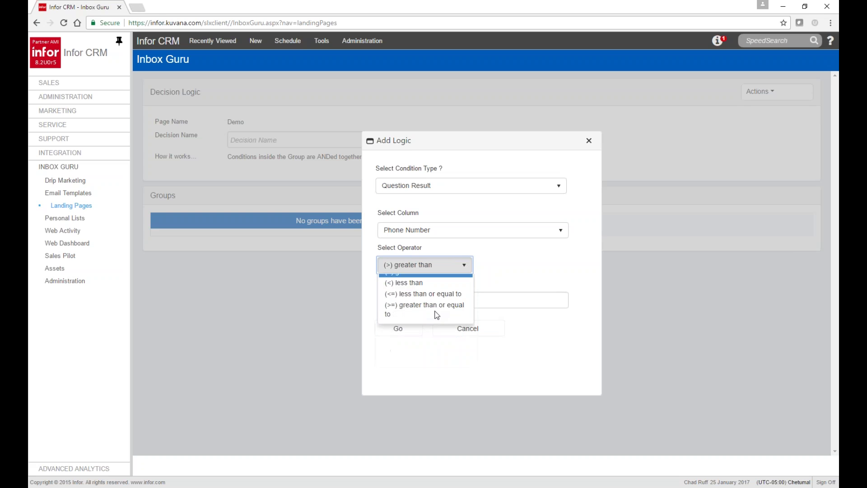
{"action": "left_click", "coordinate": [432, 301]}
{"action": "type", "text": "5"}
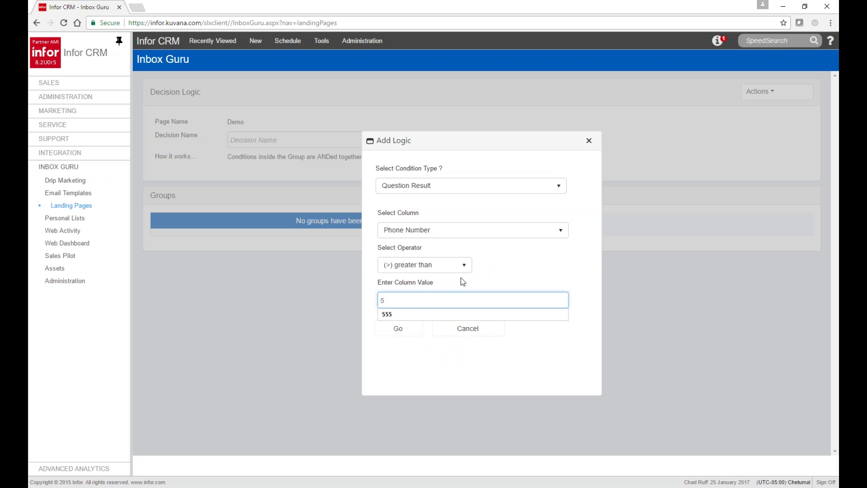
{"action": "left_click", "coordinate": [398, 316]}
{"action": "left_click", "coordinate": [398, 329]}
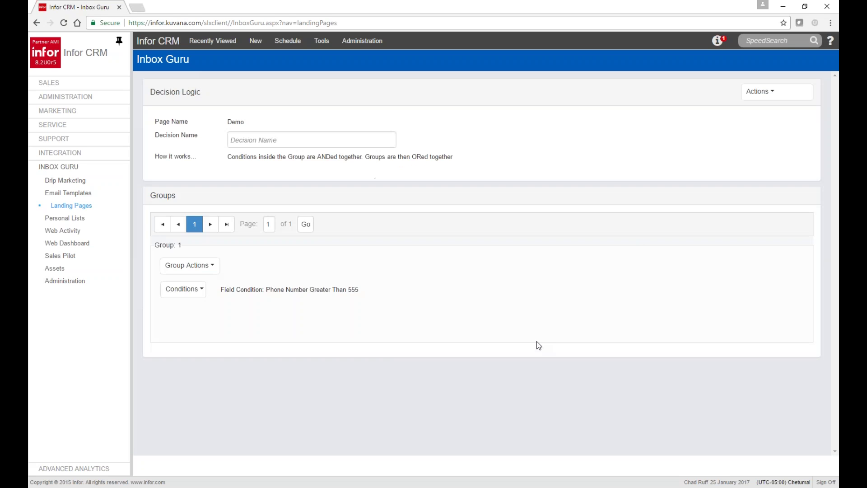
{"action": "left_click", "coordinate": [760, 91]}
{"action": "left_click", "coordinate": [768, 140]}
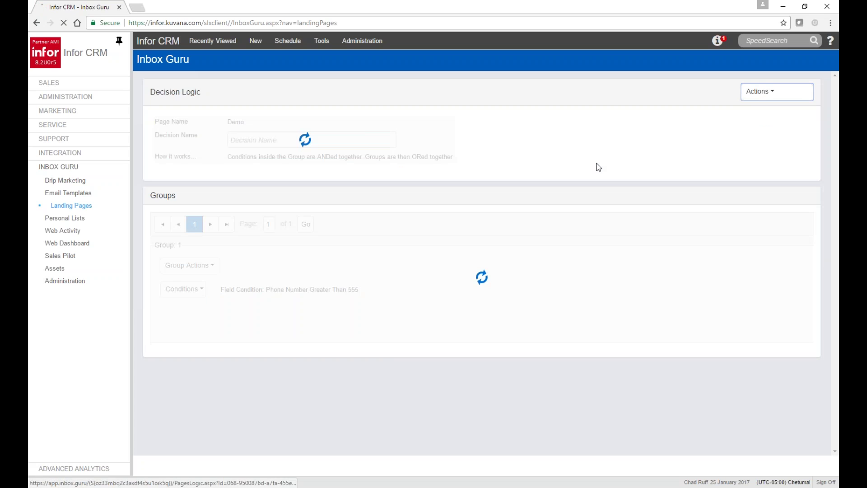
Step: Change the action type of the End step on the decision's Yes branch to Form
{"action": "left_click", "coordinate": [291, 368]}
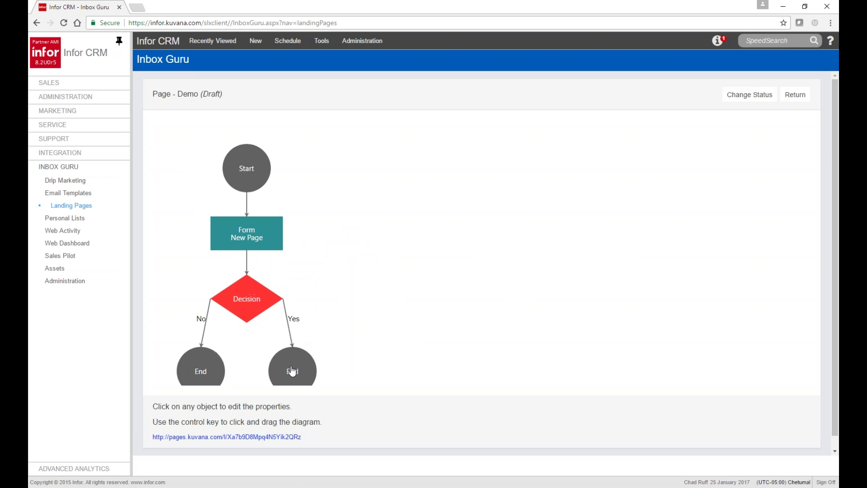
{"action": "left_click", "coordinate": [453, 237]}
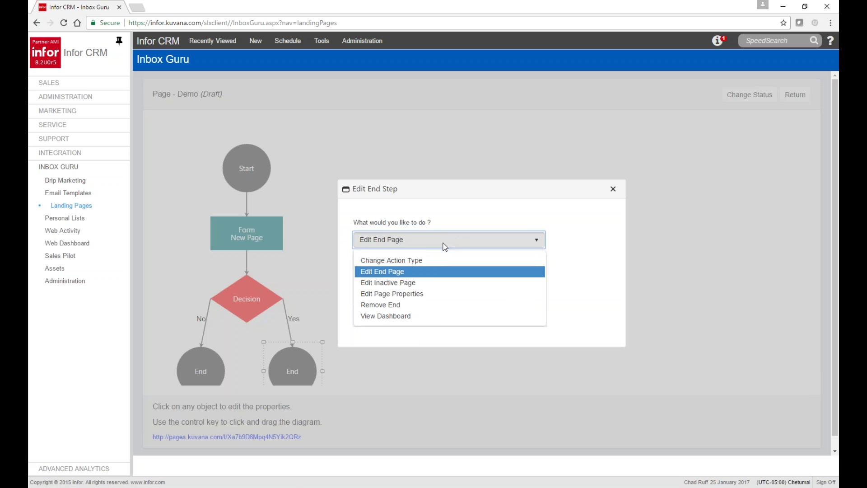
{"action": "left_click", "coordinate": [406, 261]}
{"action": "left_click", "coordinate": [376, 275]}
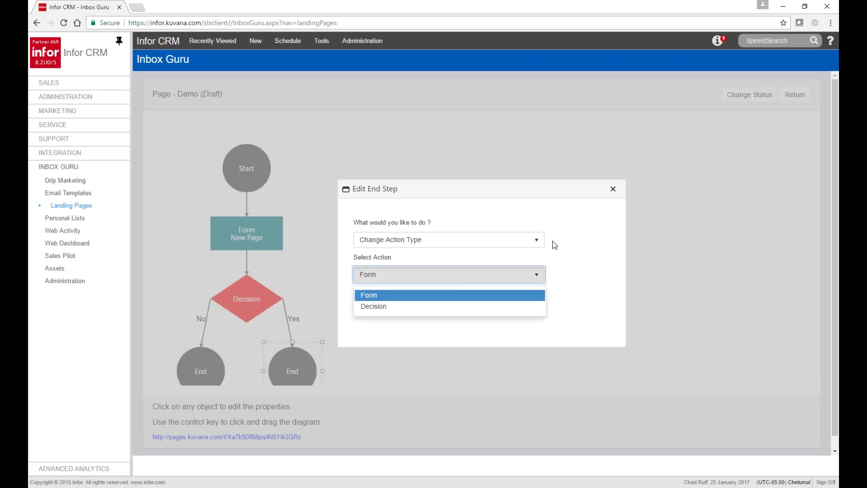
{"action": "left_click", "coordinate": [452, 294]}
{"action": "left_click", "coordinate": [377, 299]}
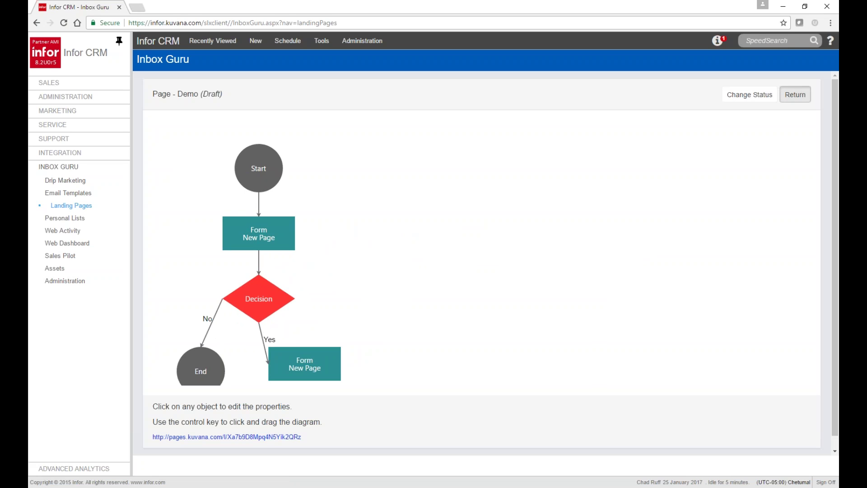
Step: Return to the available pages, briefly reopen the first Demo page, and look through the list of landing pages
{"action": "left_click", "coordinate": [795, 95]}
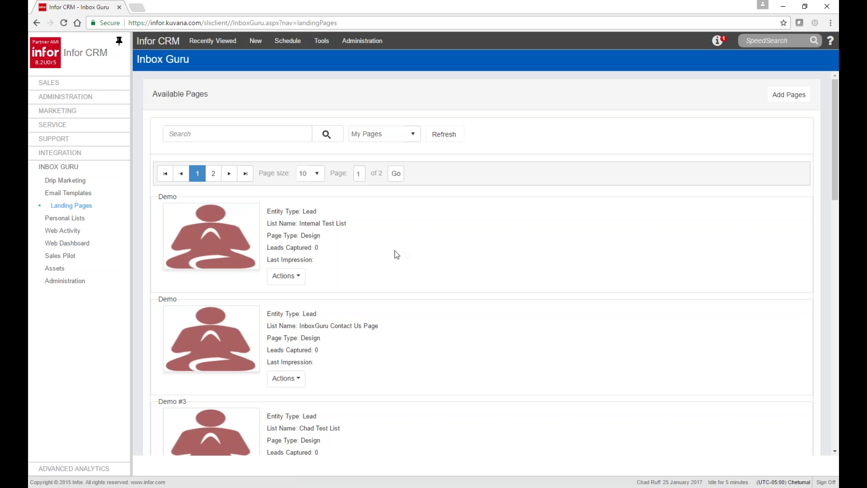
{"action": "left_click", "coordinate": [296, 275]}
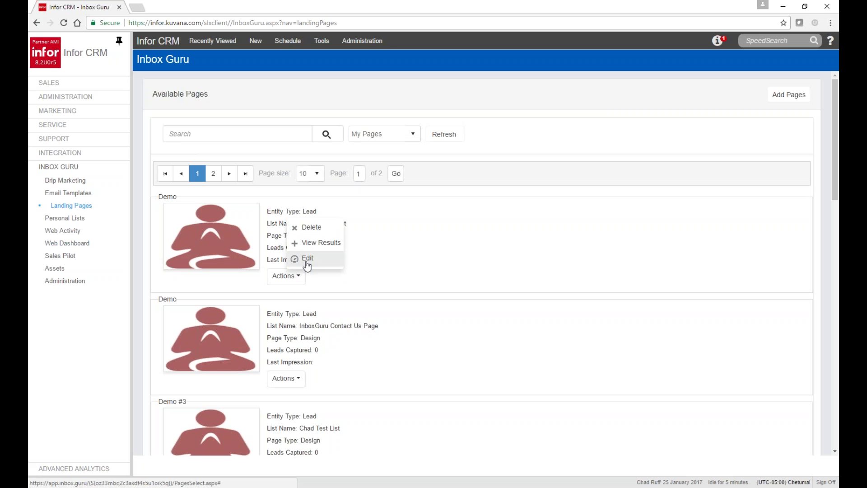
{"action": "left_click", "coordinate": [307, 261]}
{"action": "left_click", "coordinate": [137, 8]}
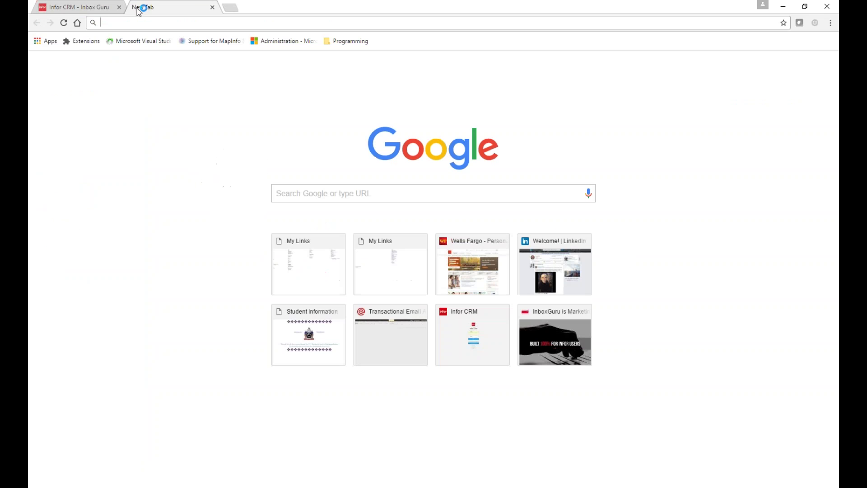
{"action": "key", "text": "ctrl+w"}
{"action": "left_click", "coordinate": [795, 94]}
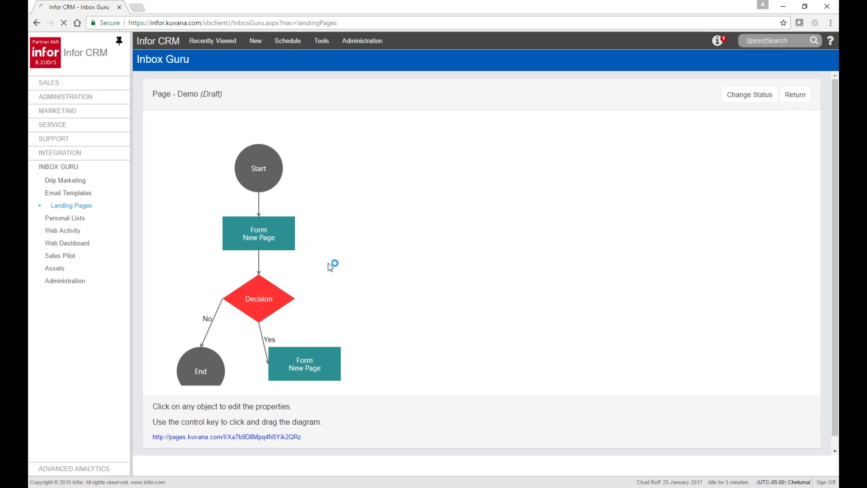
{"action": "scroll", "coordinate": [409, 313], "scroll_direction": "down", "scroll_amount": 16}
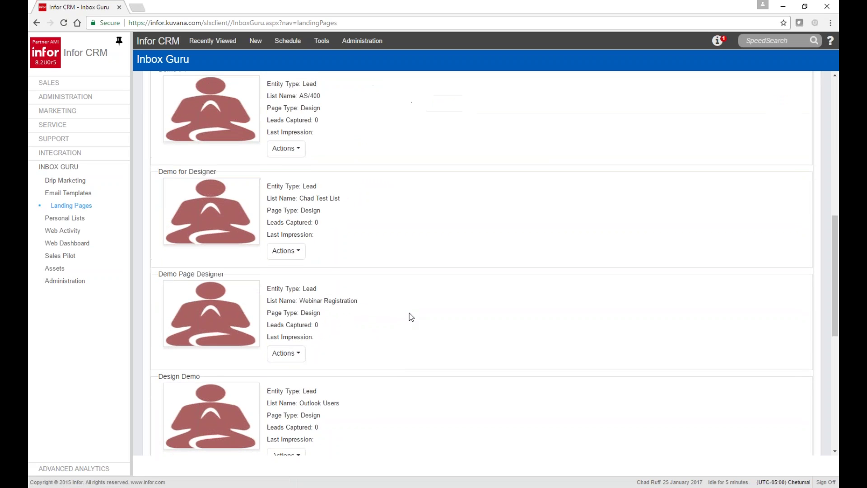
{"action": "scroll", "coordinate": [409, 313], "scroll_direction": "up", "scroll_amount": 20}
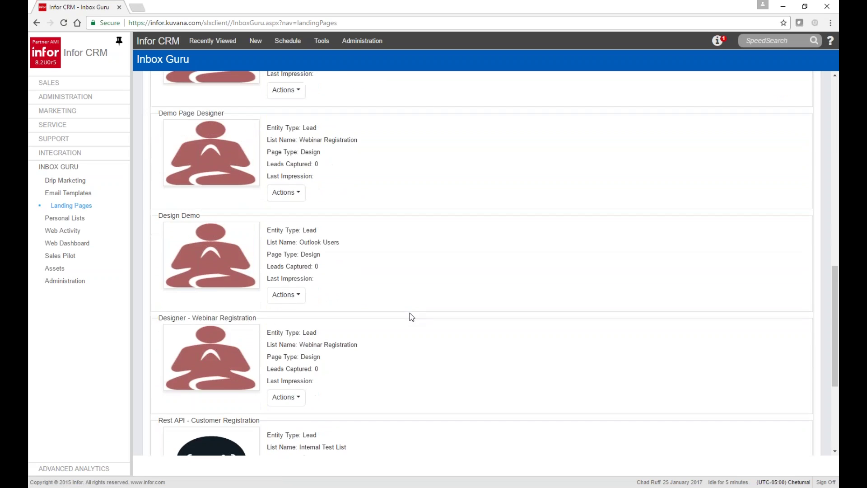
{"action": "left_click", "coordinate": [788, 96]}
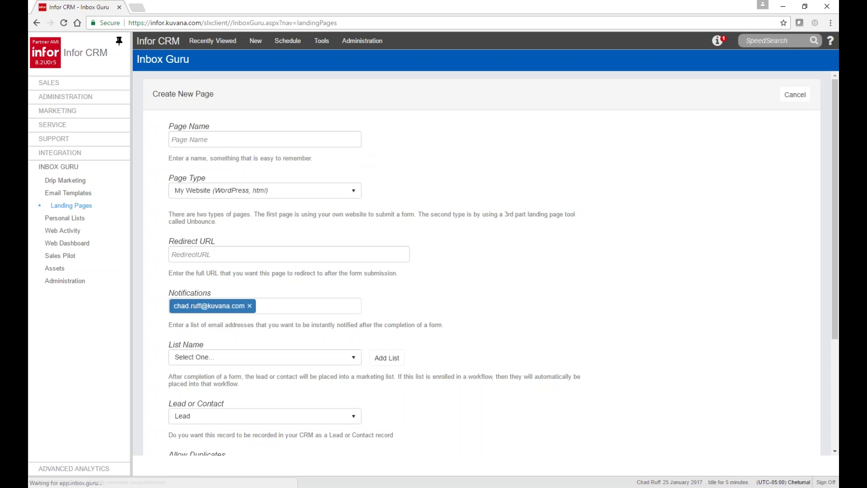
{"action": "left_click", "coordinate": [233, 144]}
{"action": "type", "text": "WordP"}
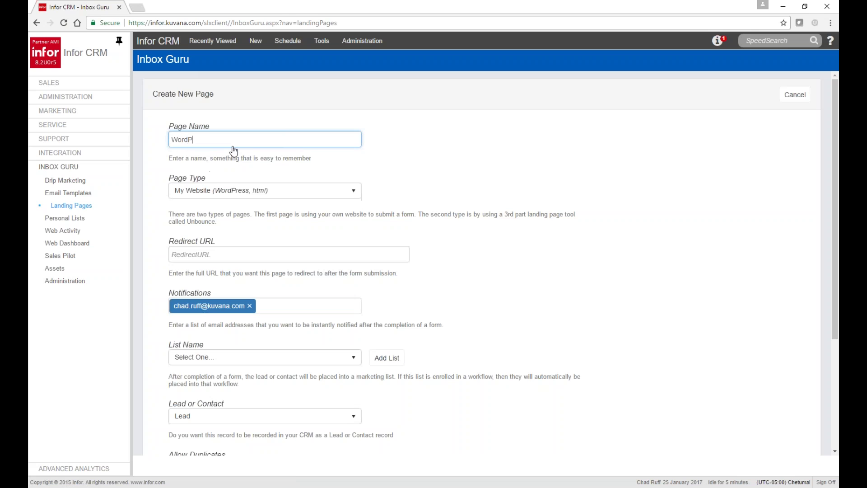
{"action": "type", "text": "ress"}
{"action": "left_click", "coordinate": [228, 256]}
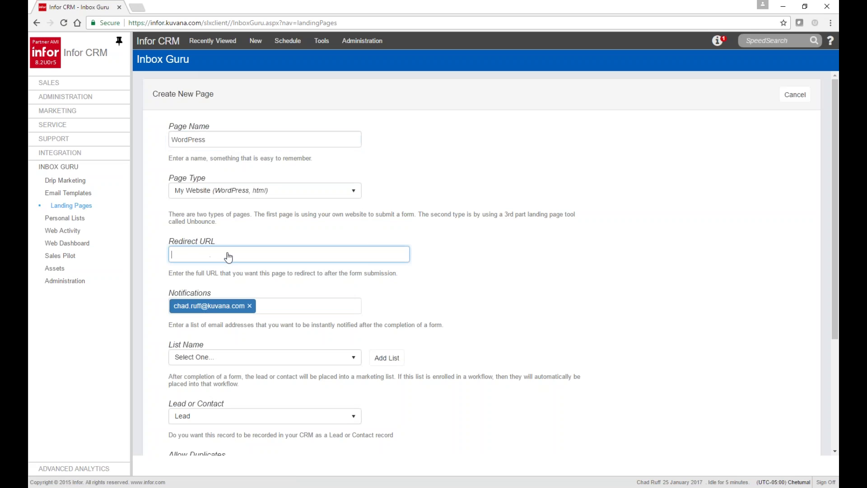
{"action": "type", "text": "http://"}
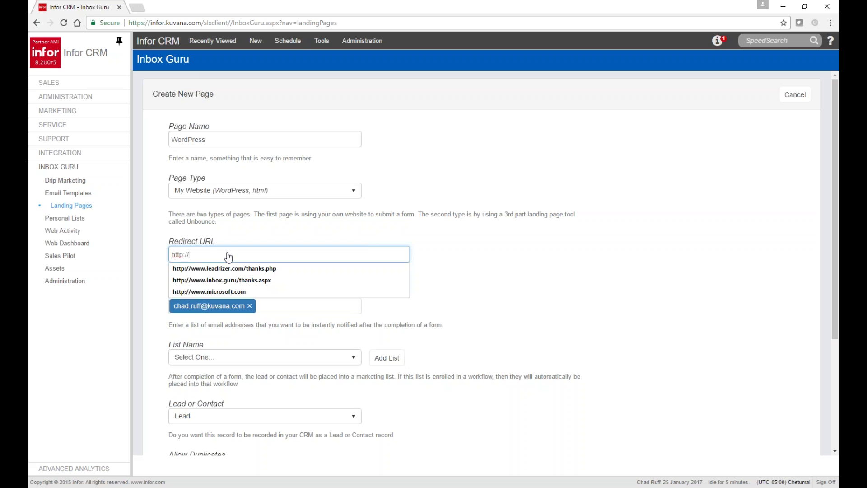
{"action": "key", "text": "Down"}
{"action": "key", "text": "Down"}
{"action": "key", "text": "Return"}
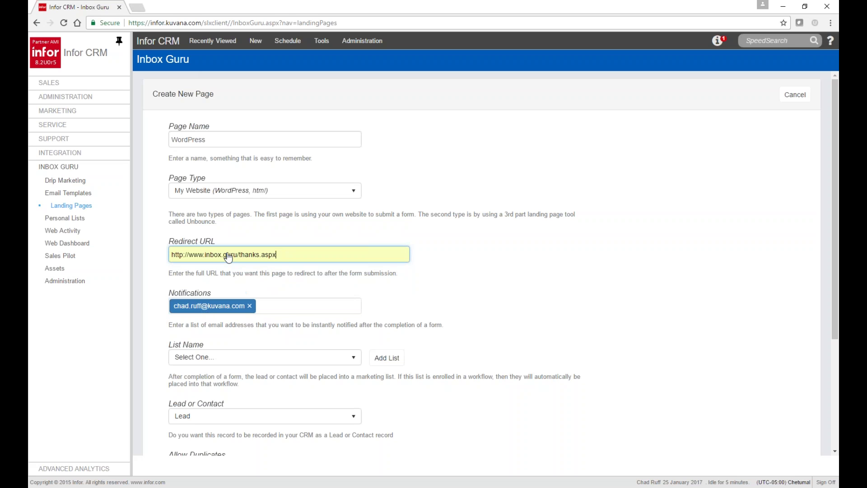
Step: Assign the new page to the AS/400 marketing list and proceed to the form column selection
{"action": "left_click", "coordinate": [287, 356]}
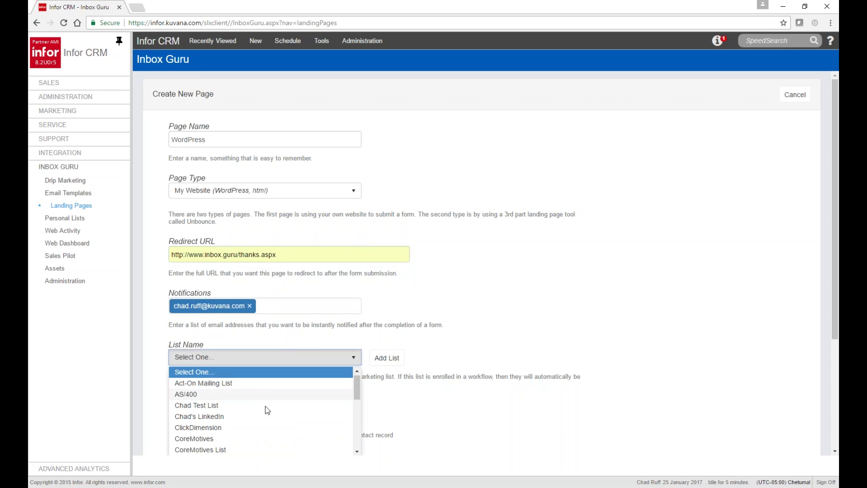
{"action": "key", "text": "Down"}
{"action": "key", "text": "Down"}
{"action": "key", "text": "Return"}
{"action": "scroll", "coordinate": [340, 404], "scroll_direction": "down", "scroll_amount": 4}
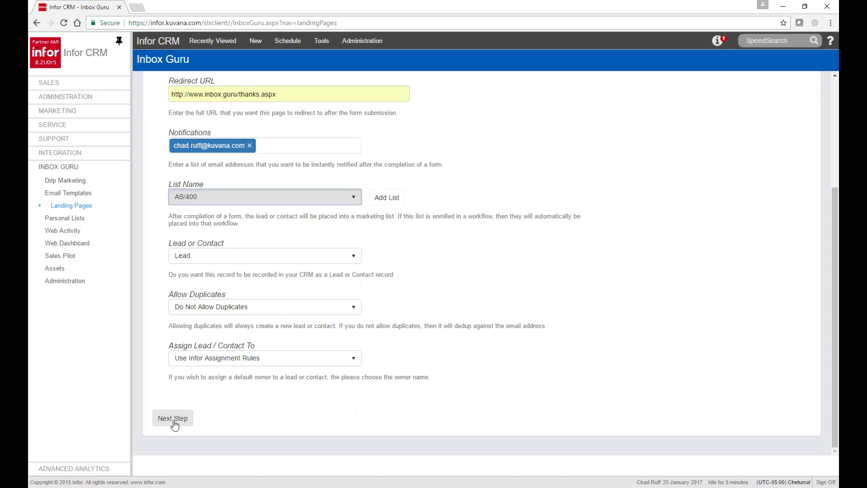
{"action": "left_click", "coordinate": [175, 419]}
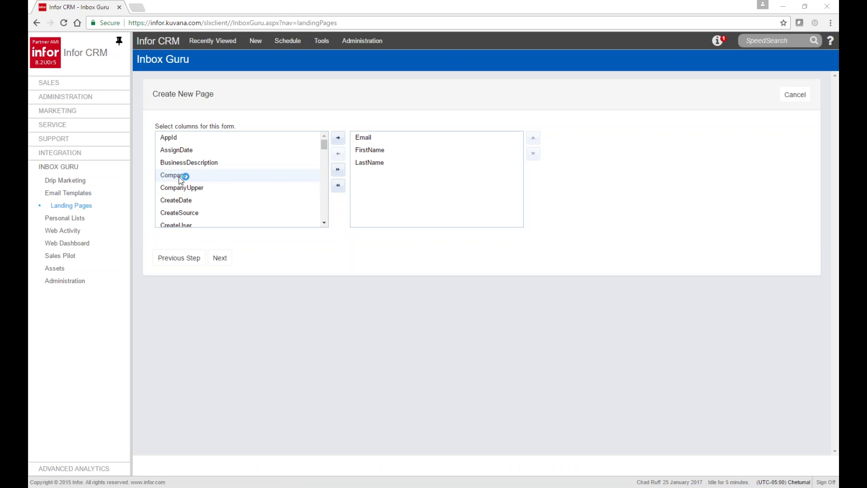
Step: Add the Company column to the form and generate its sample HTML code
{"action": "left_click", "coordinate": [180, 175]}
{"action": "left_click", "coordinate": [340, 143]}
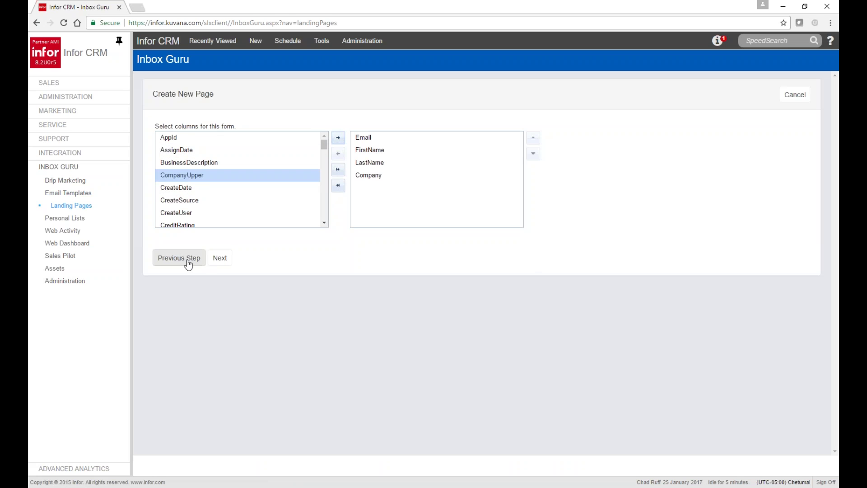
{"action": "left_click", "coordinate": [223, 258]}
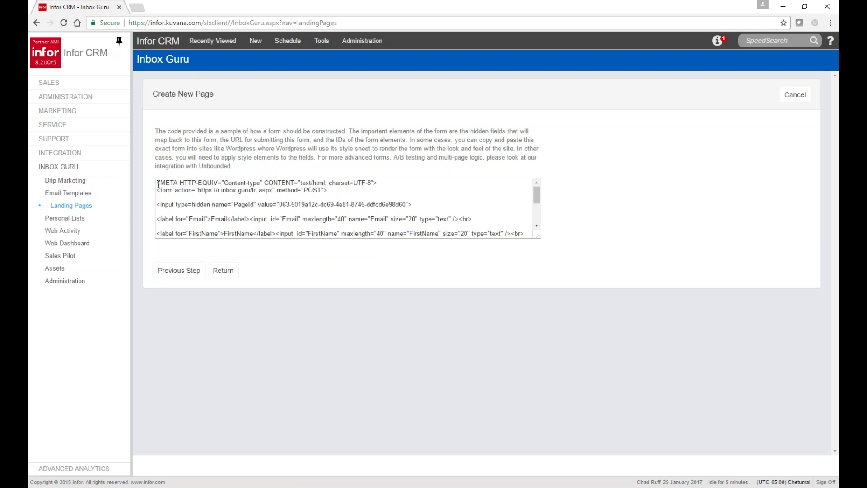
Step: Select the sample form code, examine the example form on the inbox.guru Contact Us page, and return to the available pages
{"action": "left_click", "coordinate": [159, 184]}
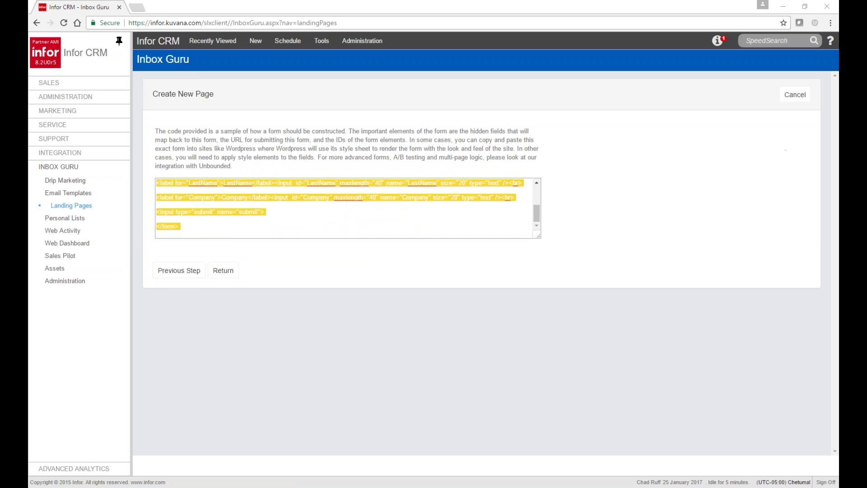
{"action": "left_click_drag", "start_coordinate": [505, 9], "coordinate": [473, 9]}
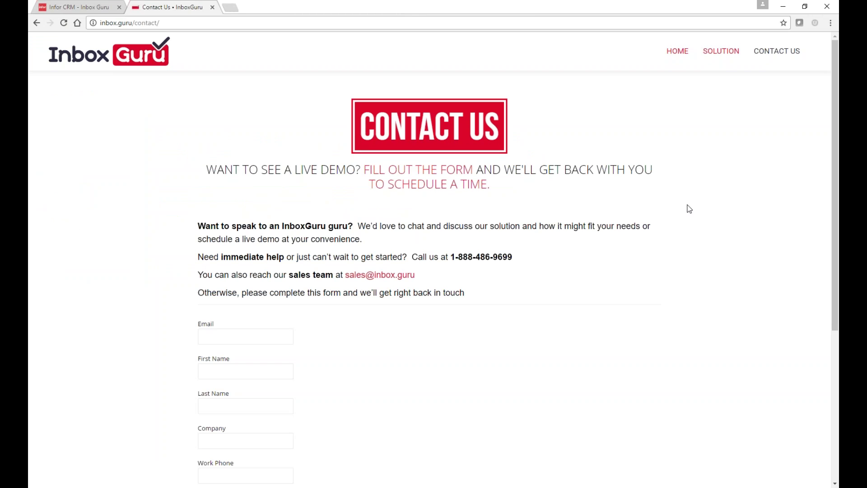
{"action": "scroll", "coordinate": [247, 189], "scroll_direction": "down", "scroll_amount": 3}
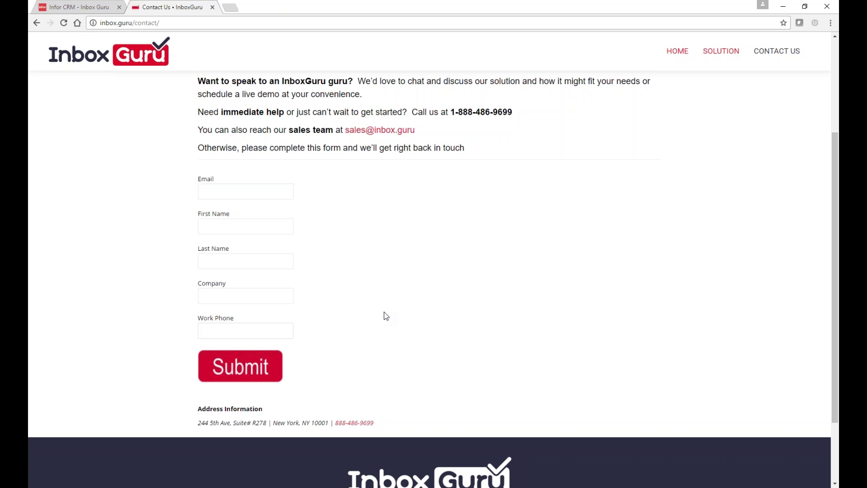
{"action": "left_click_drag", "start_coordinate": [193, 8], "coordinate": [839, 13]}
{"action": "left_click", "coordinate": [419, 213]}
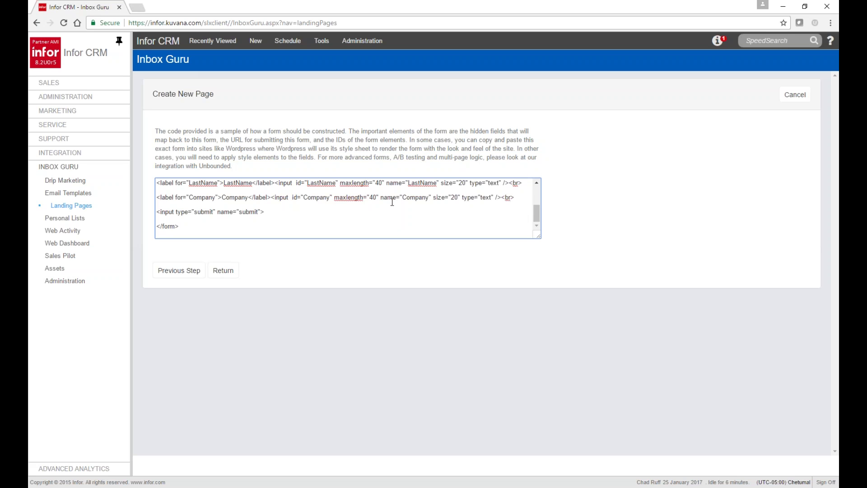
{"action": "left_click", "coordinate": [232, 274]}
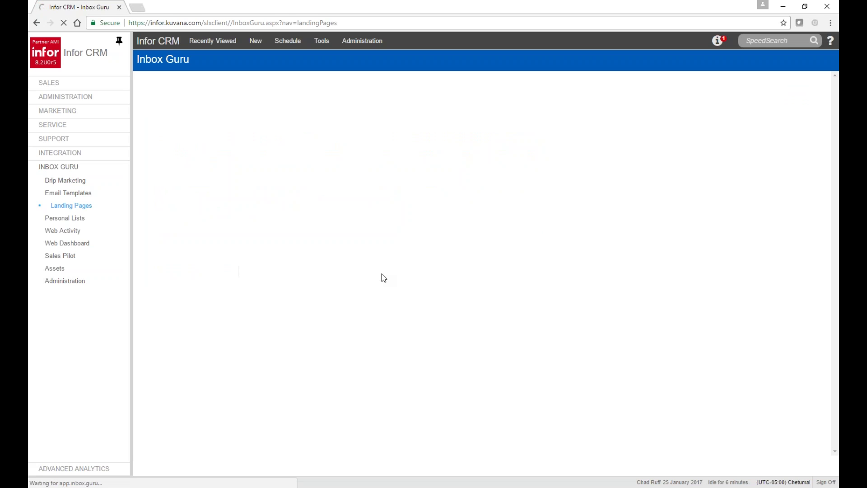
Step: Edit the first Demo landing page and open the page properties of the form step directly after Start
{"action": "left_click", "coordinate": [301, 277]}
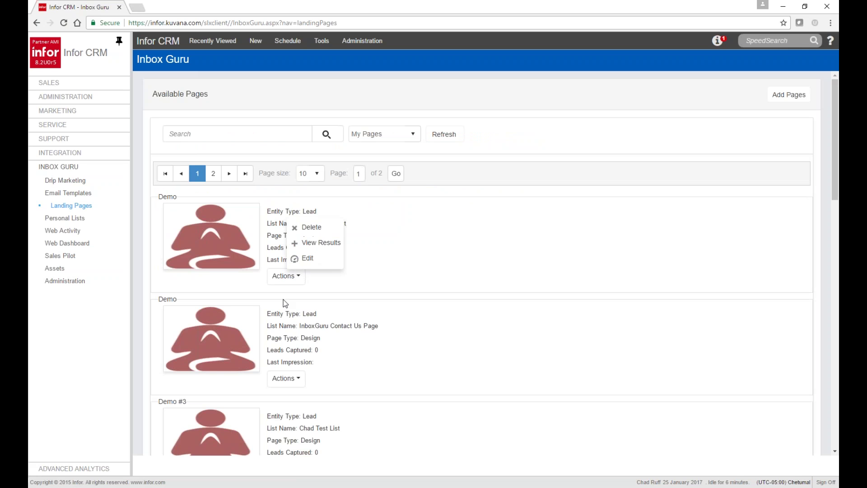
{"action": "left_click", "coordinate": [308, 258]}
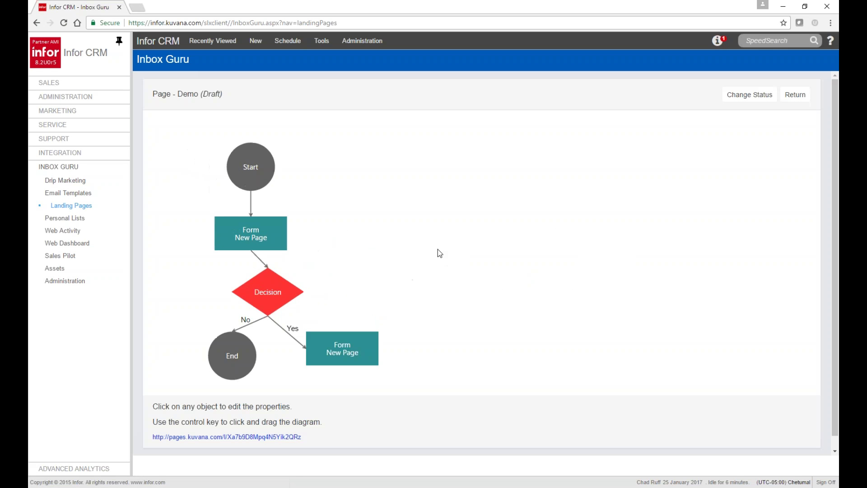
{"action": "left_click", "coordinate": [262, 235]}
{"action": "left_click", "coordinate": [384, 235]}
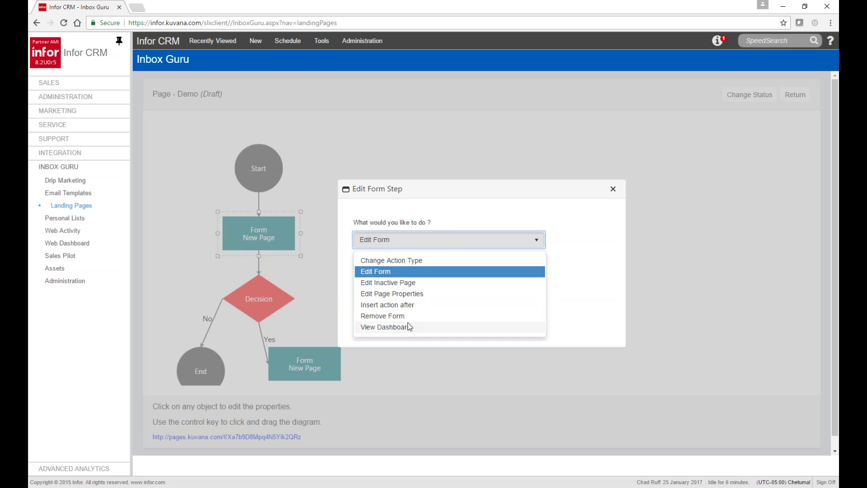
{"action": "left_click", "coordinate": [409, 295]}
{"action": "left_click", "coordinate": [380, 267]}
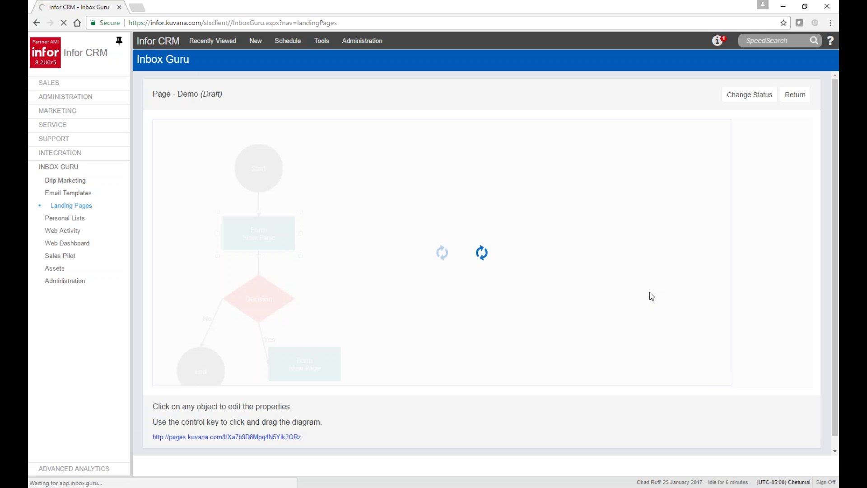
Step: Change the page's skin from Default, save the properties, and check the live landing page through its link
{"action": "scroll", "coordinate": [619, 303], "scroll_direction": "down", "scroll_amount": 3}
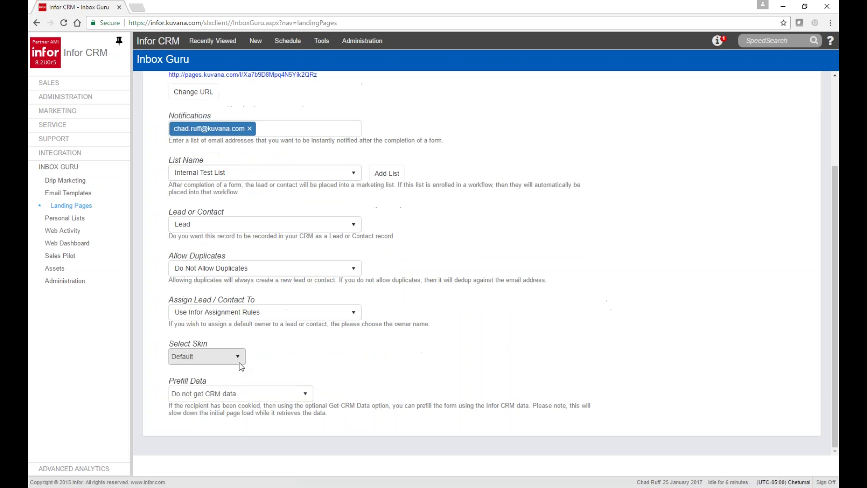
{"action": "left_click", "coordinate": [239, 361]}
{"action": "left_click", "coordinate": [183, 383]}
{"action": "scroll", "coordinate": [487, 311], "scroll_direction": "up", "scroll_amount": 3}
{"action": "left_click", "coordinate": [765, 95]}
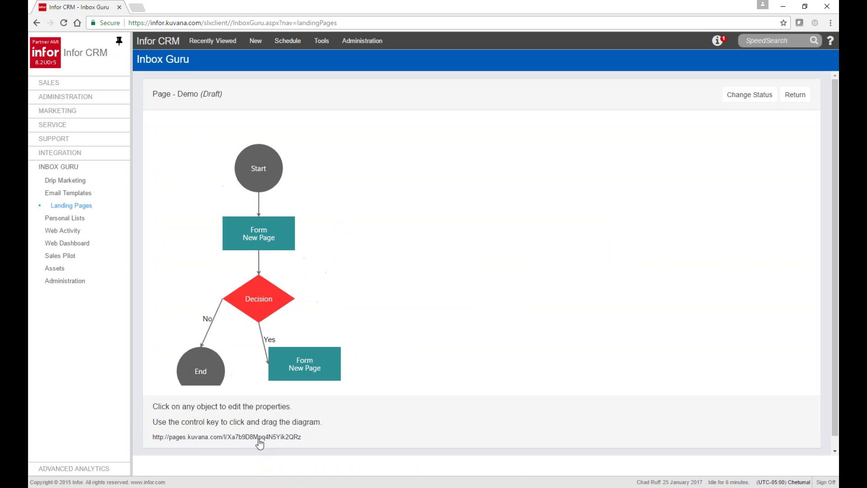
{"action": "left_click", "coordinate": [256, 436]}
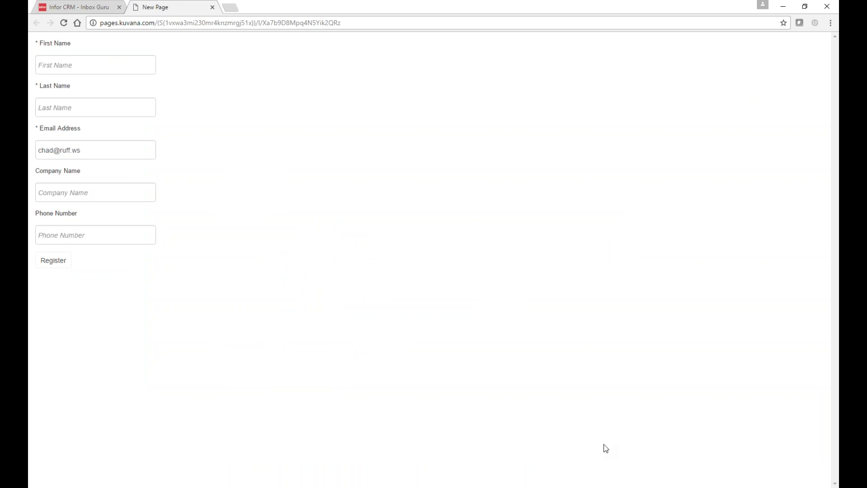
{"action": "left_click", "coordinate": [212, 7]}
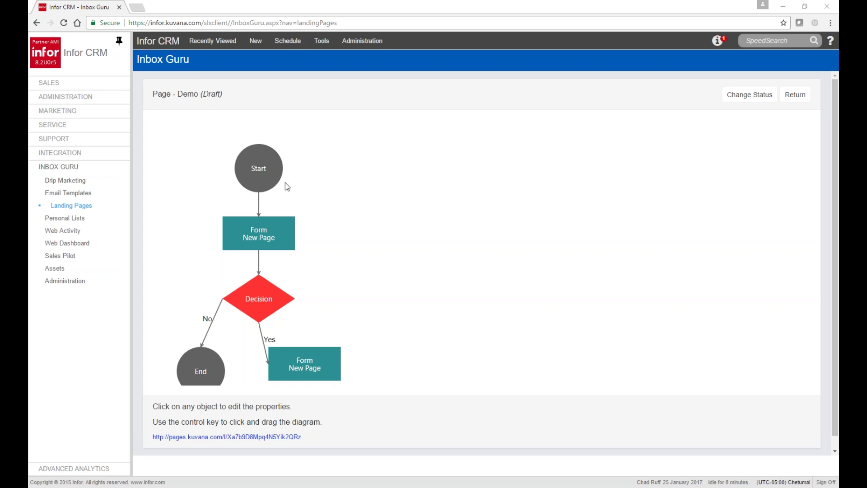
Step: Open the InboxGuru campaign from the marketing campaigns to examine its details and target figures
{"action": "left_click", "coordinate": [68, 111]}
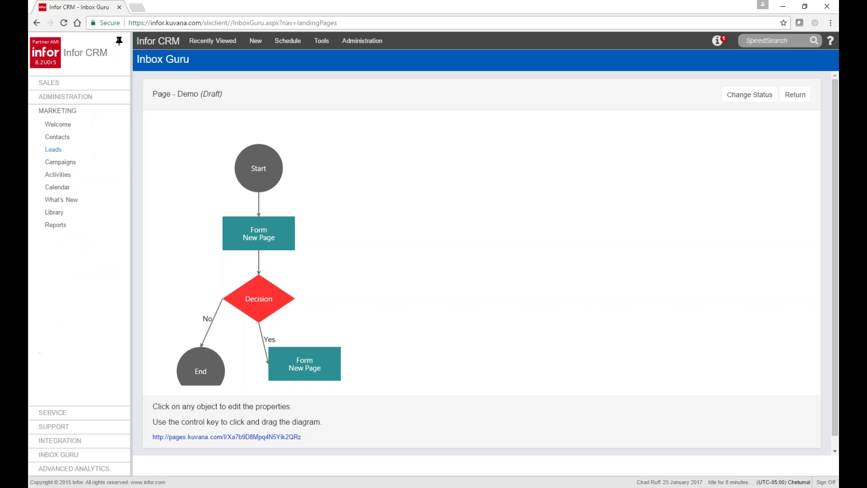
{"action": "left_click", "coordinate": [72, 165]}
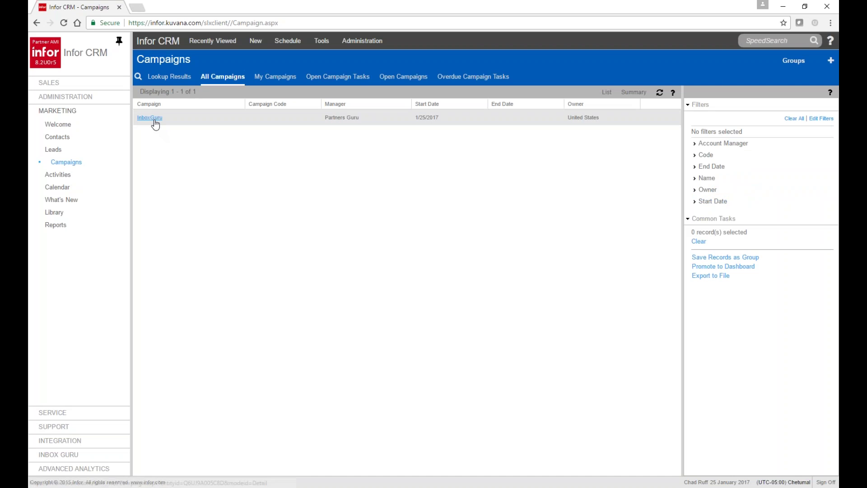
{"action": "left_click", "coordinate": [153, 120]}
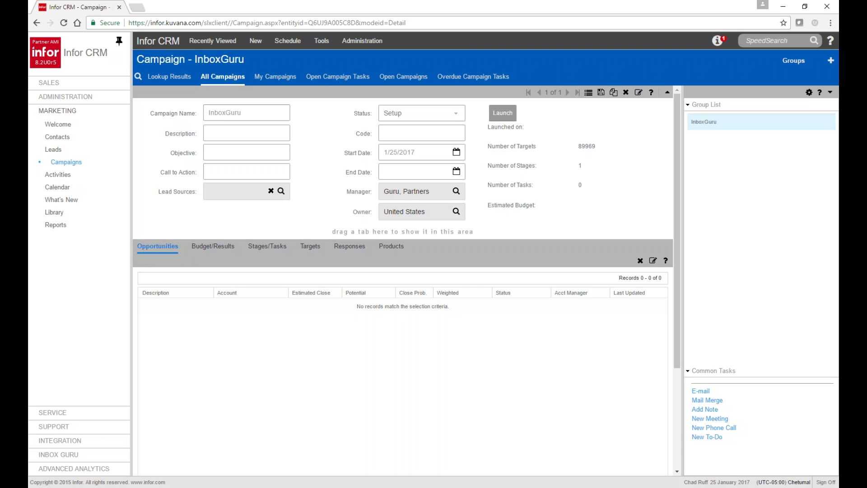
Step: Display the first lead of the EU Leads group and view its marketing campaign records
{"action": "left_click", "coordinate": [48, 83]}
{"action": "left_click", "coordinate": [53, 134]}
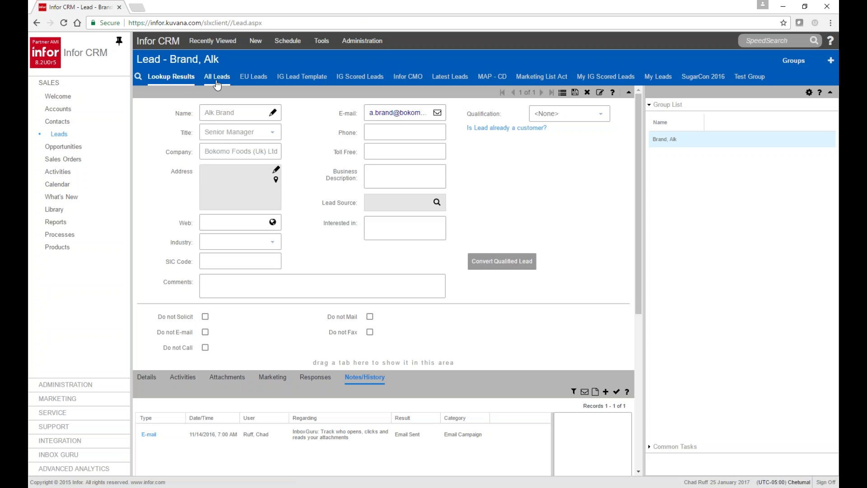
{"action": "left_click", "coordinate": [253, 77]}
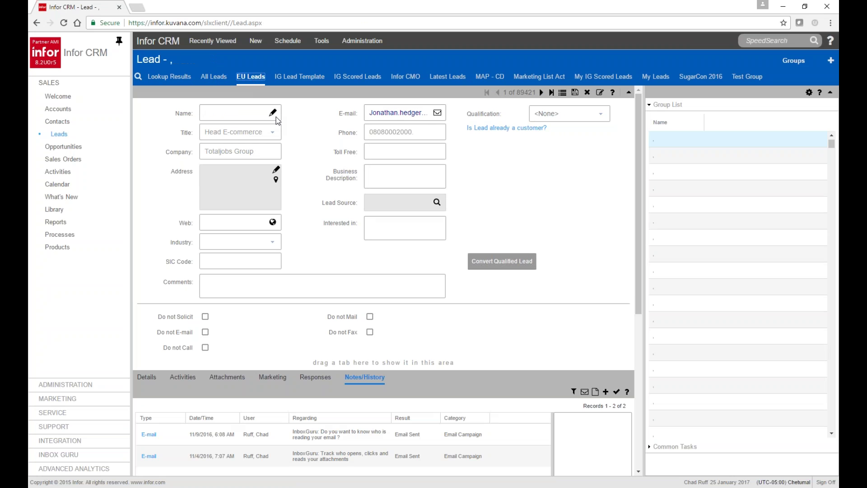
{"action": "left_click", "coordinate": [272, 377]}
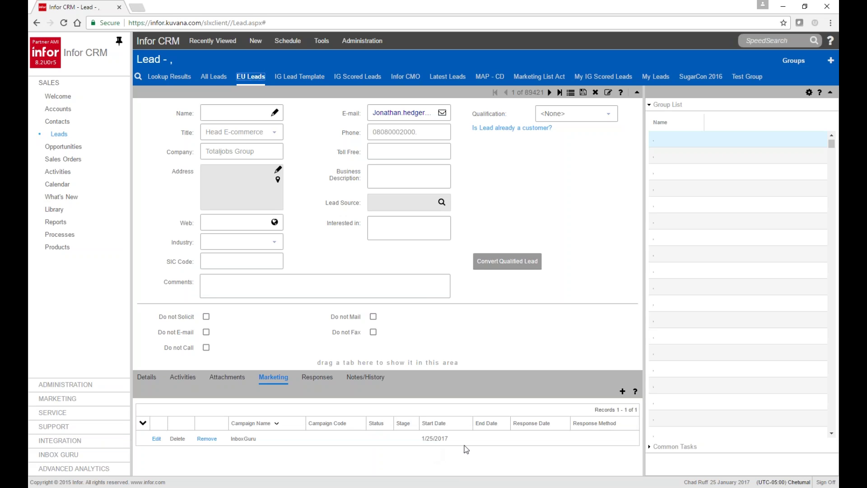
Step: Add an open response for the lead, linked to the InboxGuru campaign
{"action": "left_click", "coordinate": [623, 392]}
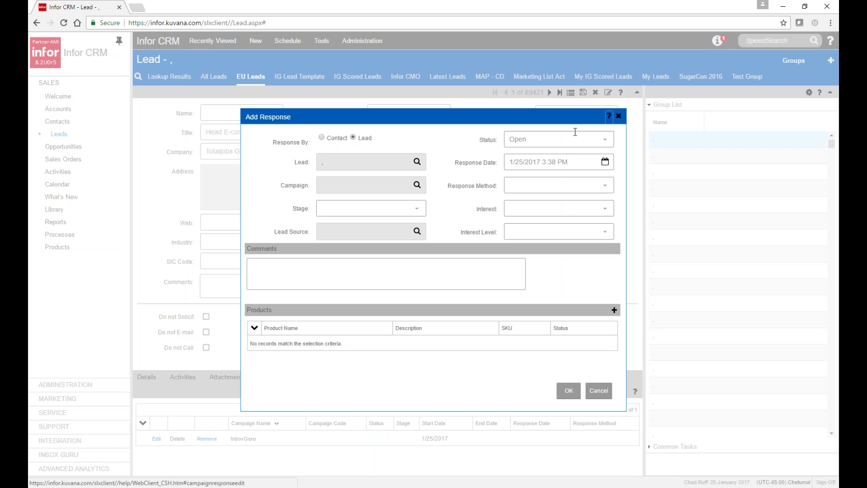
{"action": "left_click", "coordinate": [417, 185]}
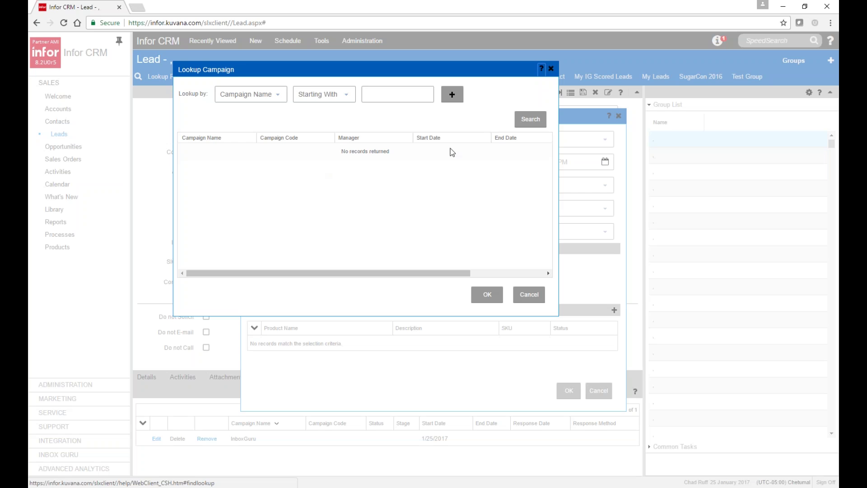
{"action": "left_click", "coordinate": [529, 119]}
{"action": "left_click", "coordinate": [222, 153]}
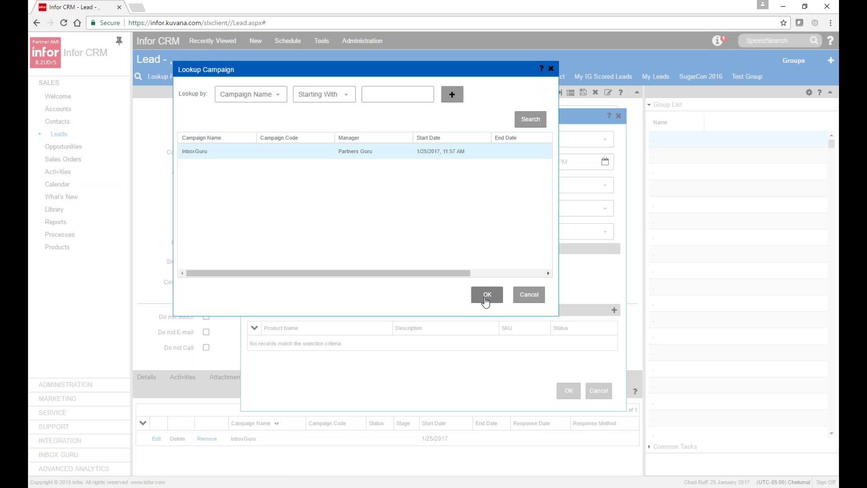
{"action": "left_click", "coordinate": [487, 294]}
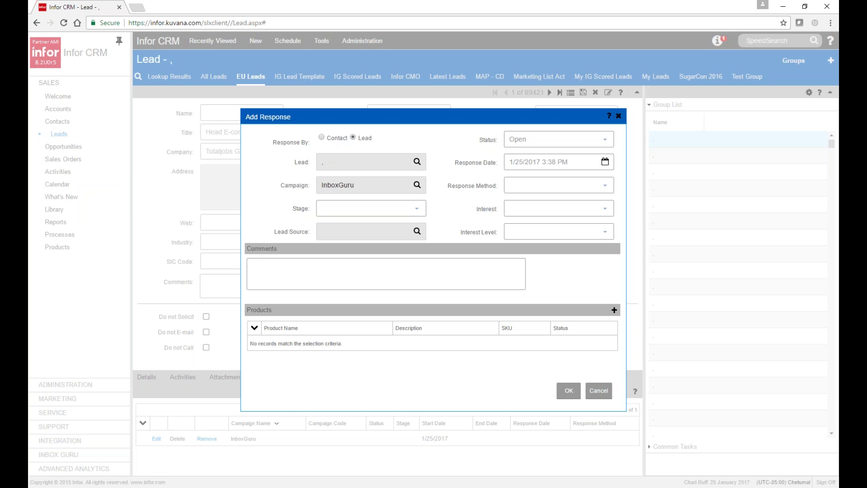
{"action": "left_click", "coordinate": [569, 391]}
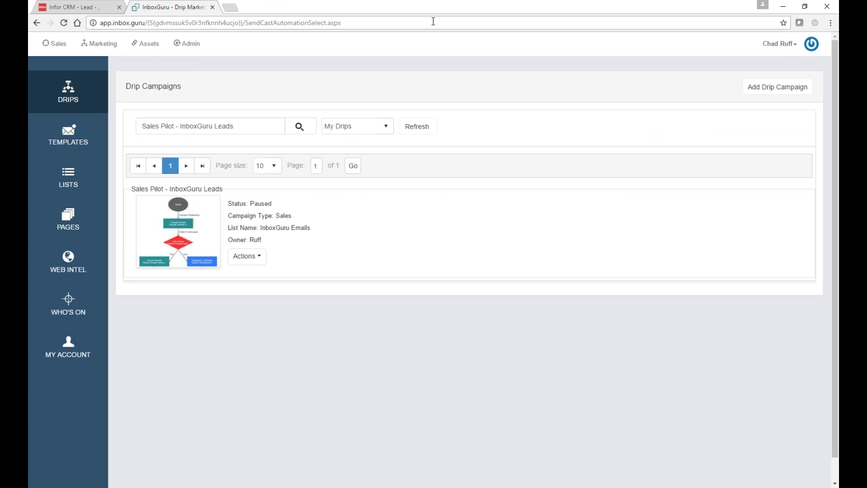
Step: View the marketing email templates in the standalone Inbox Guru web app, and return to the lead in Infor CRM
{"action": "left_click", "coordinate": [69, 131]}
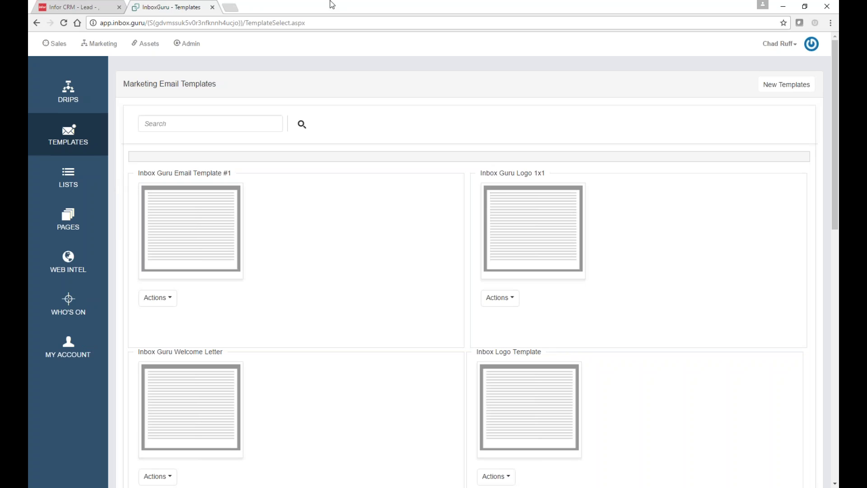
{"action": "left_click_drag", "start_coordinate": [176, 8], "coordinate": [839, 28]}
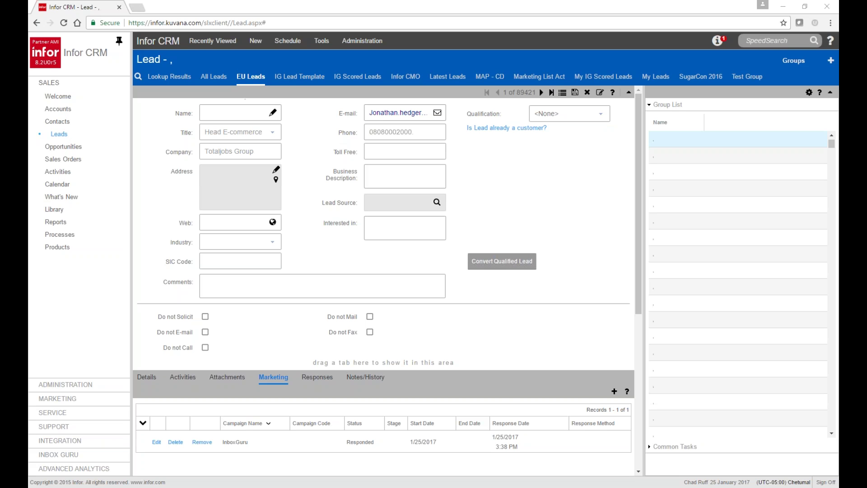
Step: Look up a lead by the copied e-mail address and open the matching N F U Mutual lead record
{"action": "left_click", "coordinate": [76, 139]}
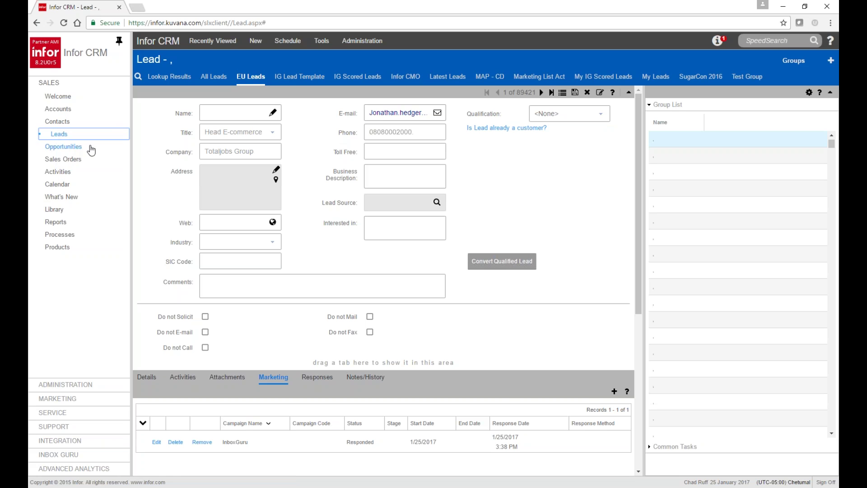
{"action": "left_click", "coordinate": [359, 260]}
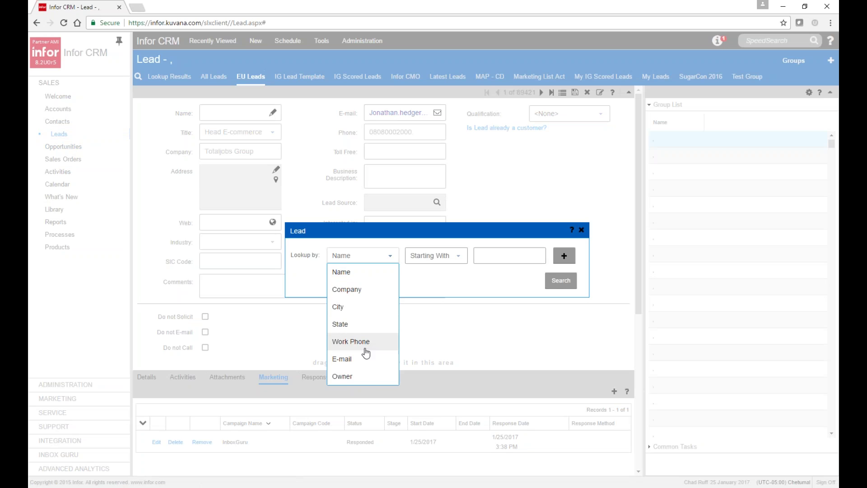
{"action": "left_click", "coordinate": [364, 359]}
{"action": "left_click", "coordinate": [527, 255]}
{"action": "key", "text": "ctrl+v"}
{"action": "left_click", "coordinate": [560, 280]}
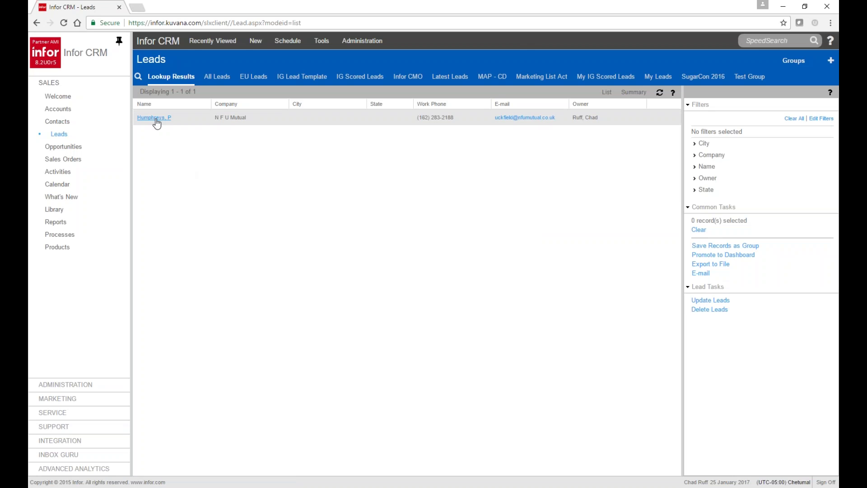
{"action": "left_click", "coordinate": [156, 119]}
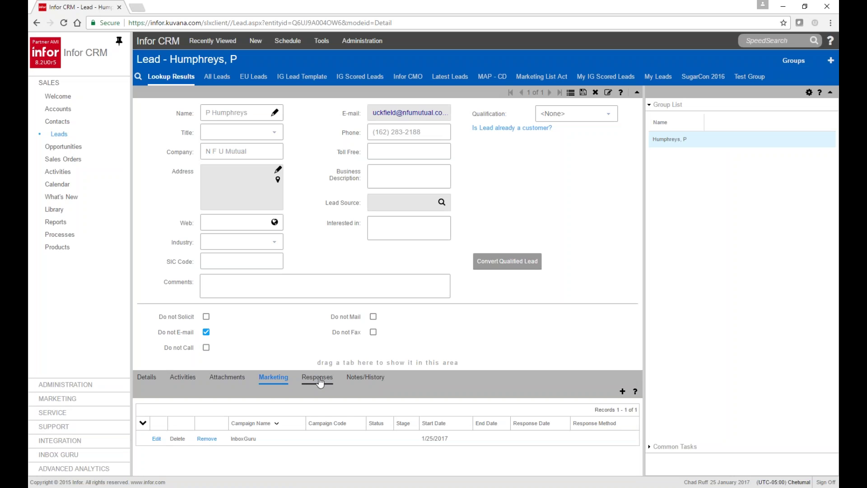
Step: Examine the lead's activities and its notes and history of email campaign results
{"action": "left_click", "coordinate": [180, 380]}
{"action": "scroll", "coordinate": [359, 403], "scroll_direction": "down", "scroll_amount": 2}
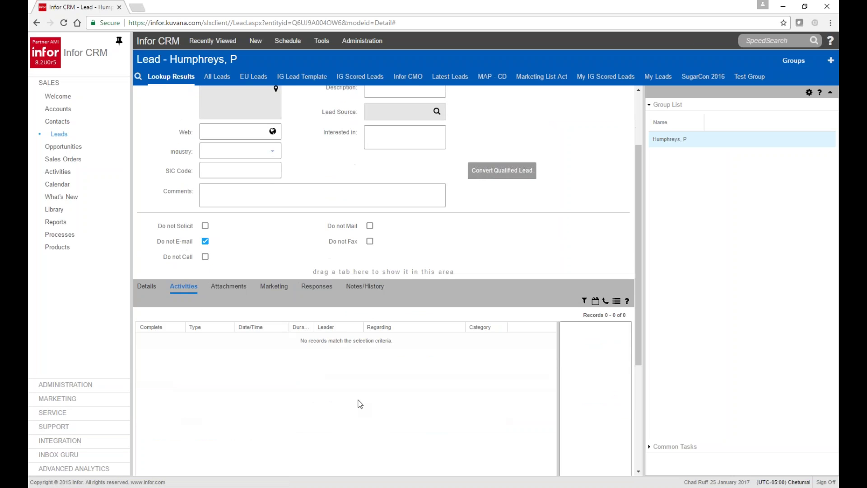
{"action": "left_click", "coordinate": [379, 281]}
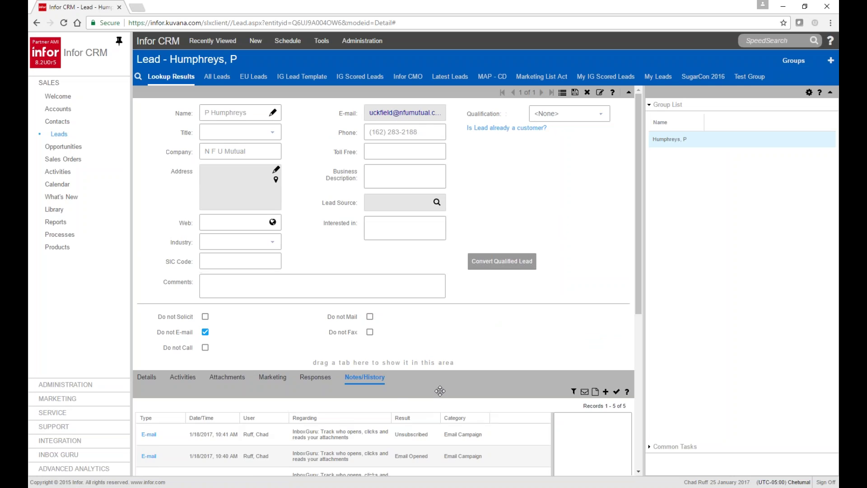
{"action": "scroll", "coordinate": [441, 391], "scroll_direction": "down", "scroll_amount": 2}
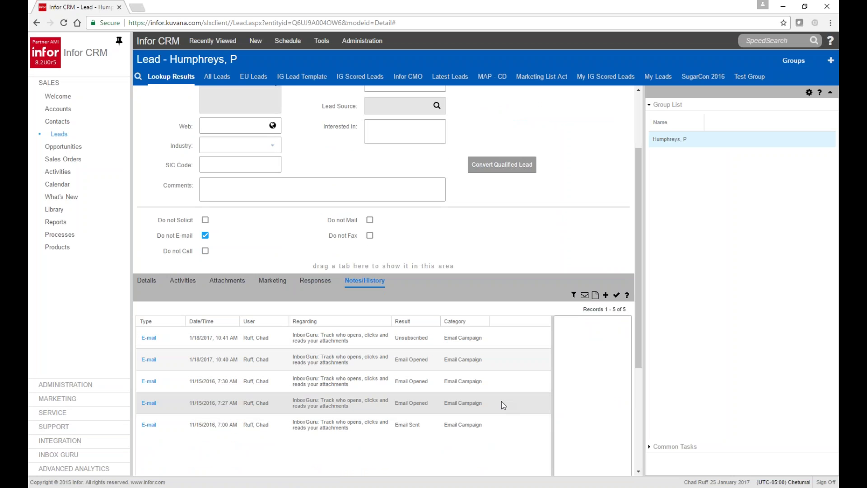